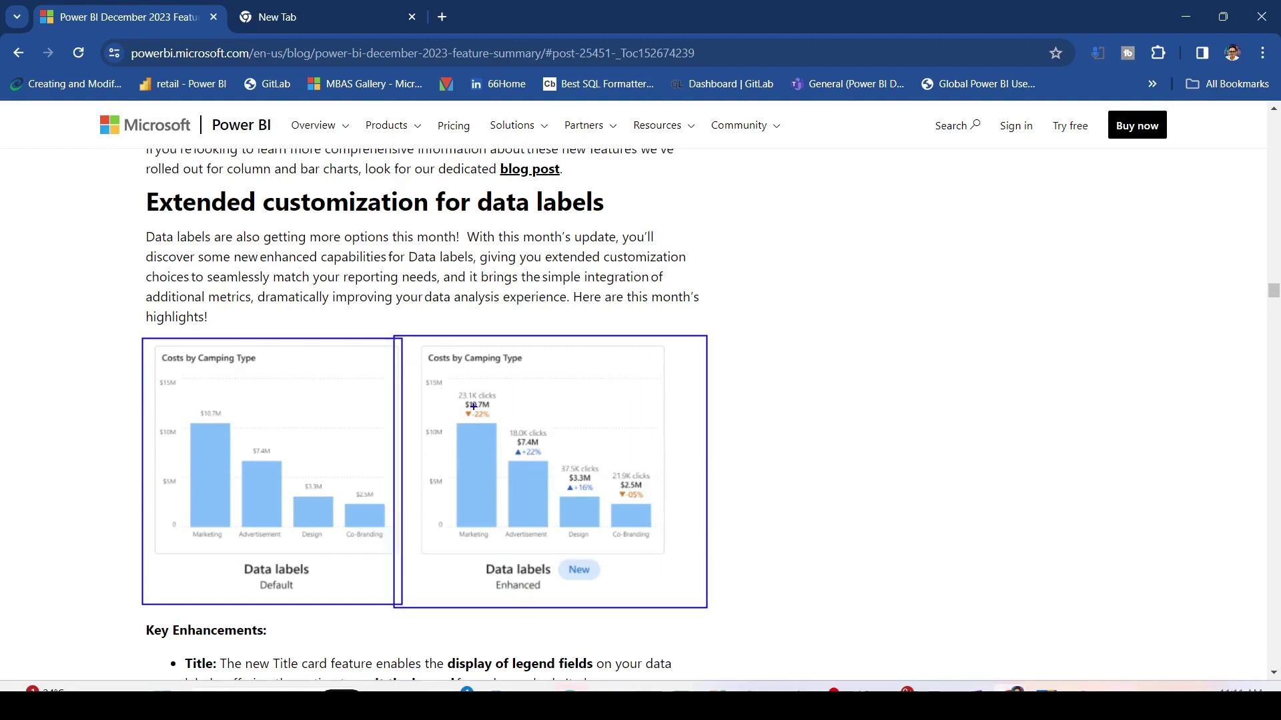
Read the blog post's key data label enhancements: Title, Value, Detail and Visual label layout.
{"action": "key", "text": "Escape"}
{"action": "scroll", "coordinate": [457, 439], "scroll_direction": "down", "scroll_amount": 5}
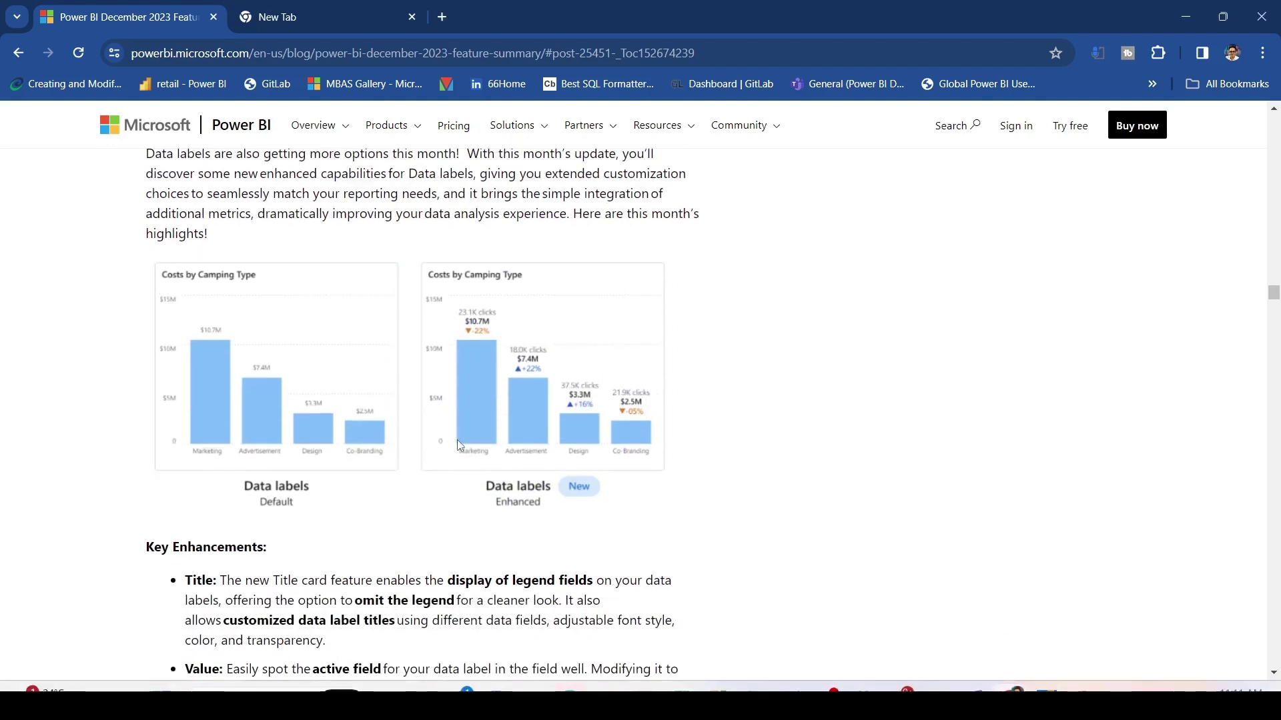
{"action": "left_click_drag", "start_coordinate": [182, 321], "coordinate": [220, 343]}
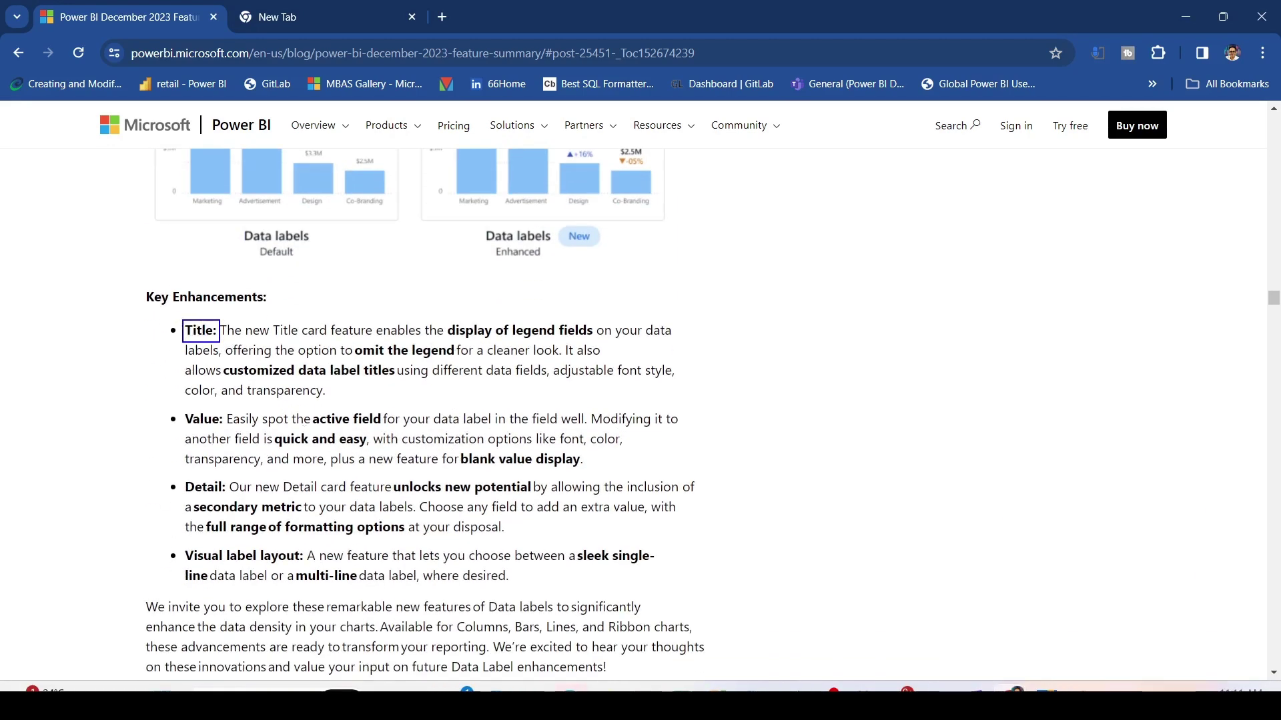
{"action": "left_click_drag", "start_coordinate": [190, 414], "coordinate": [222, 431]}
{"action": "left_click_drag", "start_coordinate": [183, 480], "coordinate": [244, 498]}
{"action": "left_click_drag", "start_coordinate": [178, 547], "coordinate": [305, 569]}
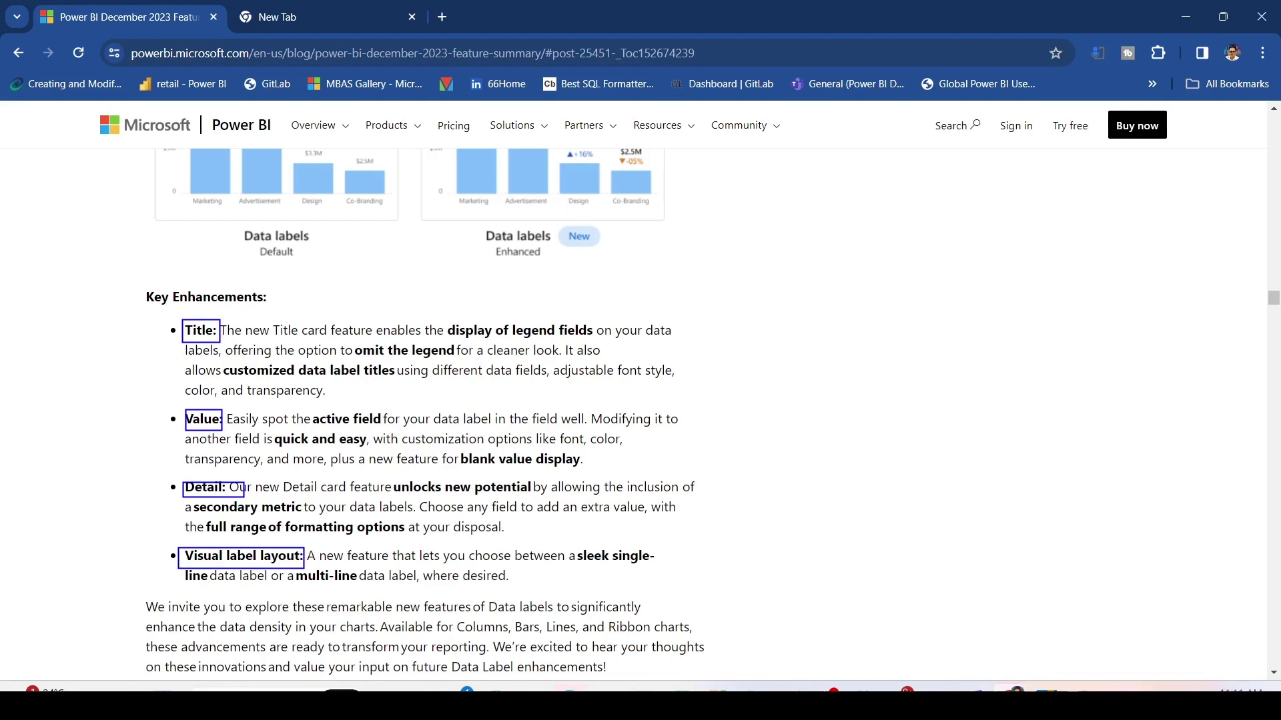
{"action": "key", "text": "Escape"}
{"action": "scroll", "coordinate": [302, 541], "scroll_direction": "down", "scroll_amount": 4}
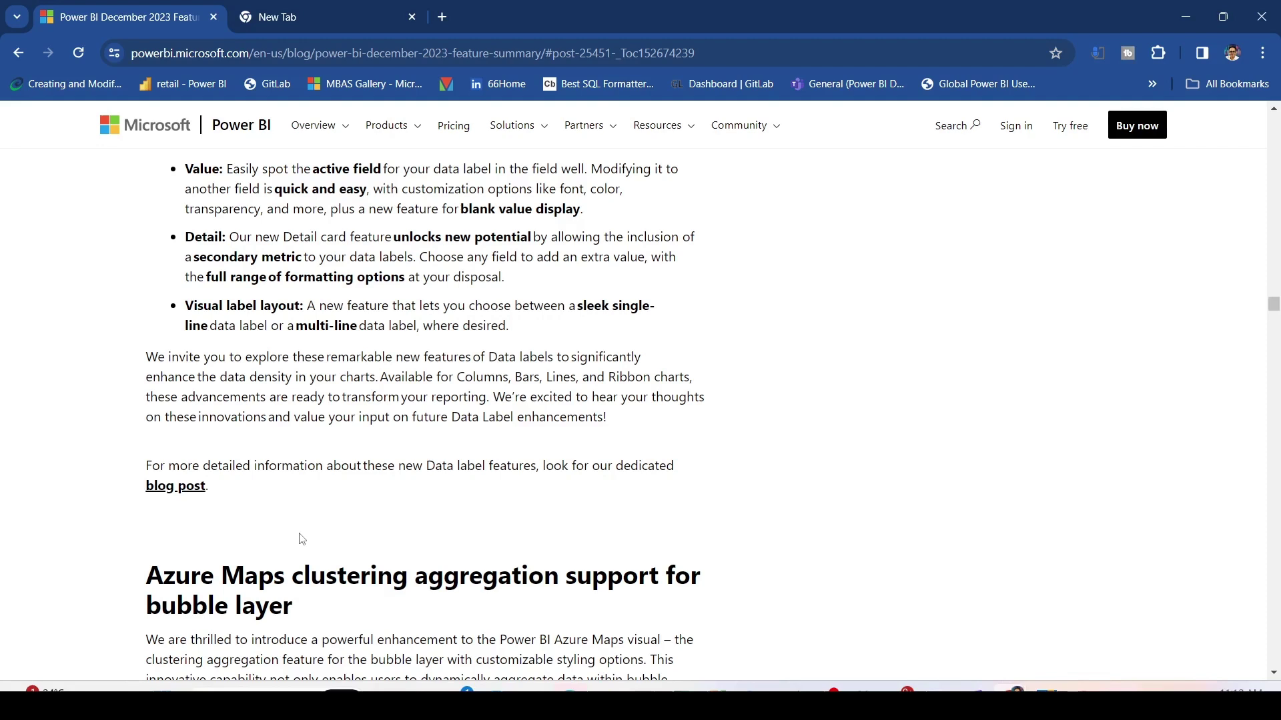
Switch to Power BI Desktop and examine the data model's Sales, Date, Item, Geography and Customer tables with their relationships.
{"action": "key", "text": "alt+Tab"}
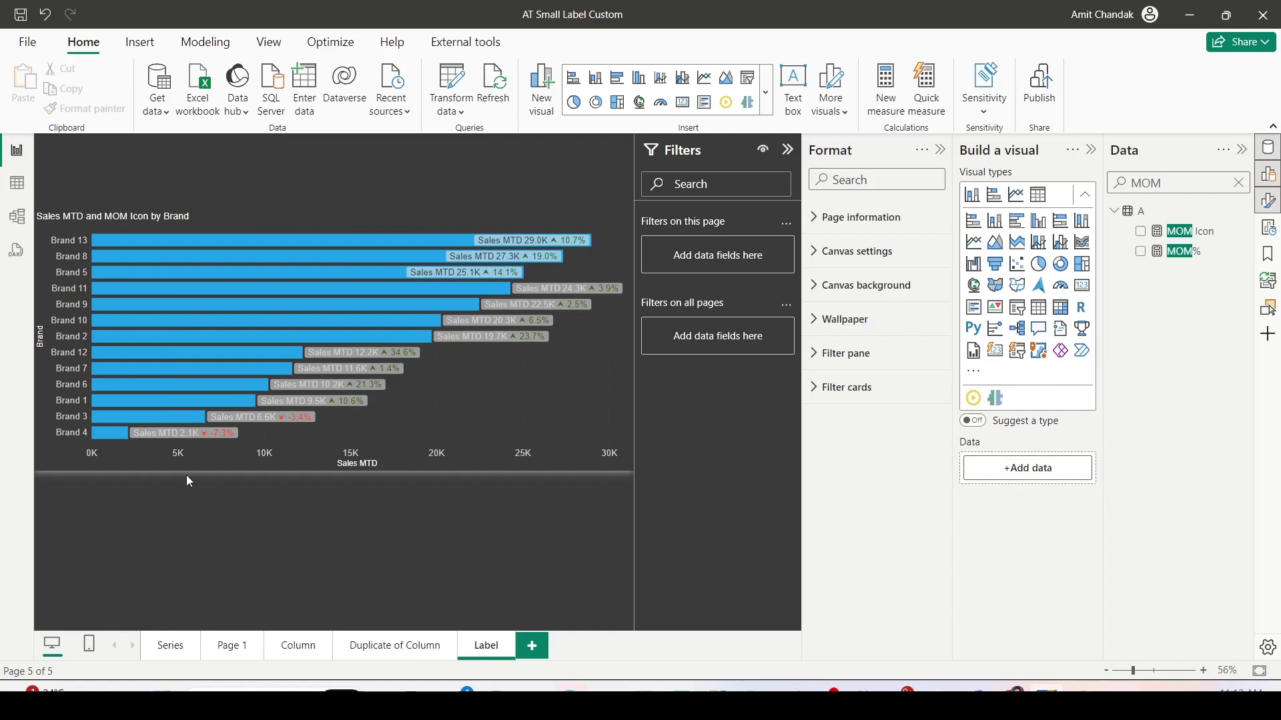
{"action": "left_click", "coordinate": [17, 184]}
{"action": "left_click", "coordinate": [16, 220]}
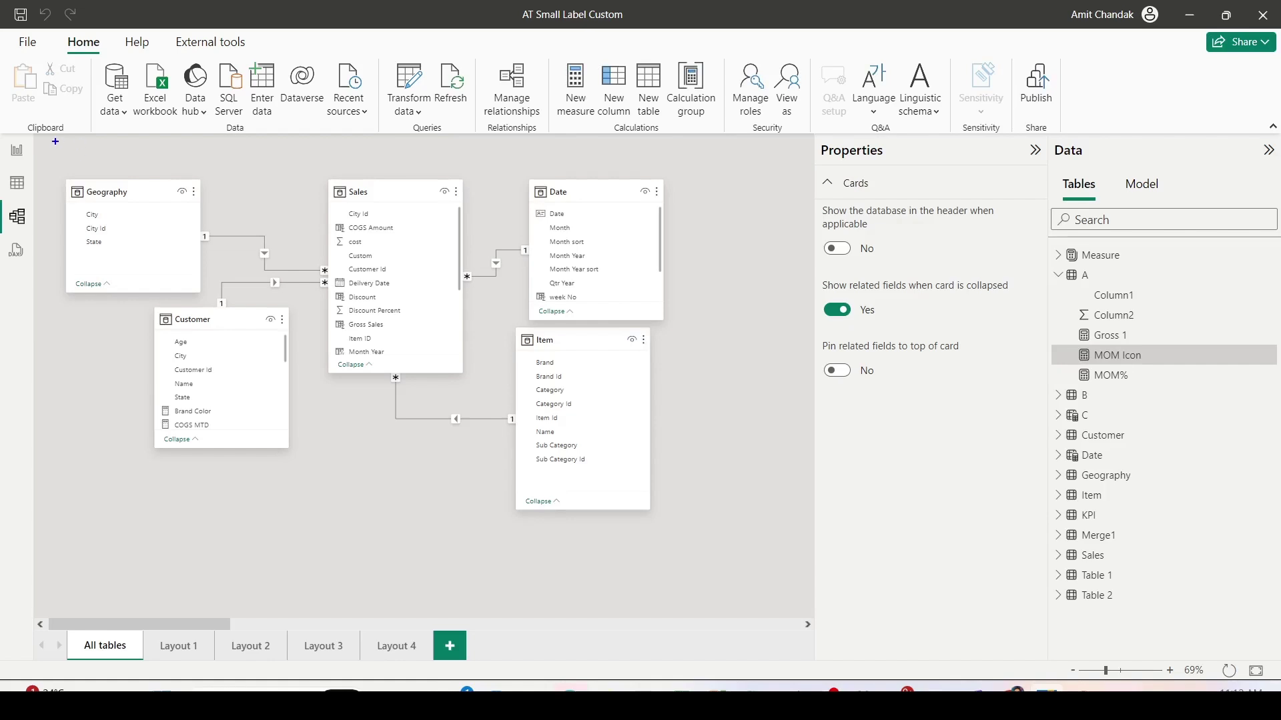
{"action": "left_click_drag", "start_coordinate": [56, 141], "coordinate": [678, 554]}
{"action": "left_click_drag", "start_coordinate": [317, 163], "coordinate": [478, 405]}
{"action": "left_click_drag", "start_coordinate": [510, 156], "coordinate": [676, 326]}
{"action": "mouse_move", "coordinate": [497, 324]}
{"action": "left_mouse_down"}
{"action": "mouse_move", "coordinate": [669, 480]}
{"action": "mouse_move", "coordinate": [681, 529]}
{"action": "left_mouse_up"}
{"action": "left_click_drag", "start_coordinate": [56, 156], "coordinate": [236, 293]}
{"action": "mouse_move", "coordinate": [146, 294]}
{"action": "left_mouse_down"}
{"action": "mouse_move", "coordinate": [256, 460]}
{"action": "mouse_move", "coordinate": [298, 493]}
{"action": "left_mouse_up"}
{"action": "key", "text": "Escape"}
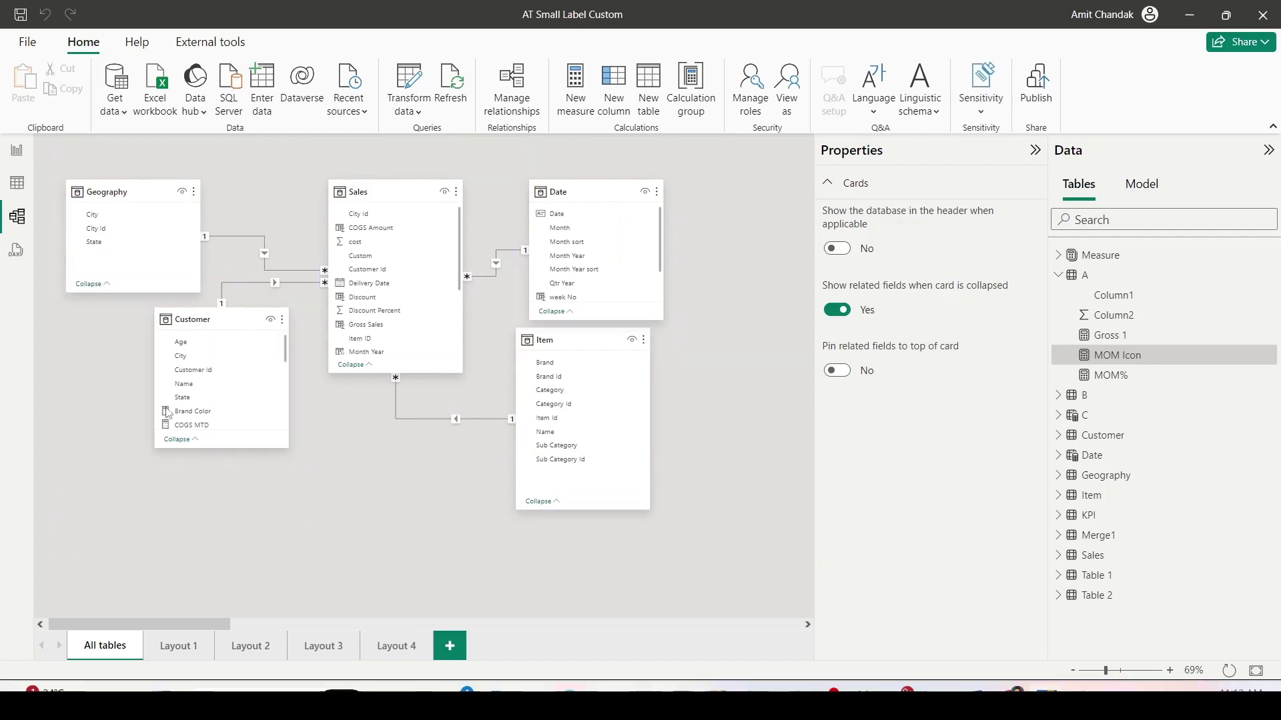
Return to the report and add a blank page, clearing the MOM filter from the field search.
{"action": "left_click", "coordinate": [18, 152]}
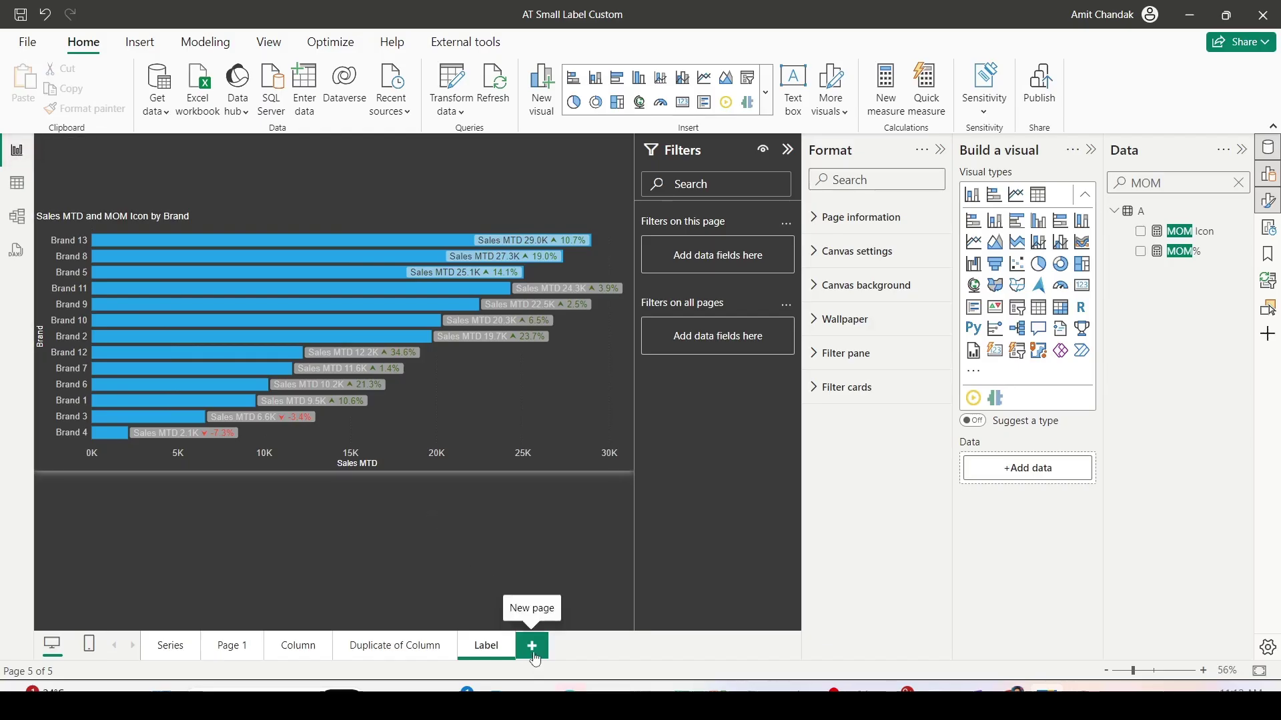
{"action": "left_click", "coordinate": [533, 647]}
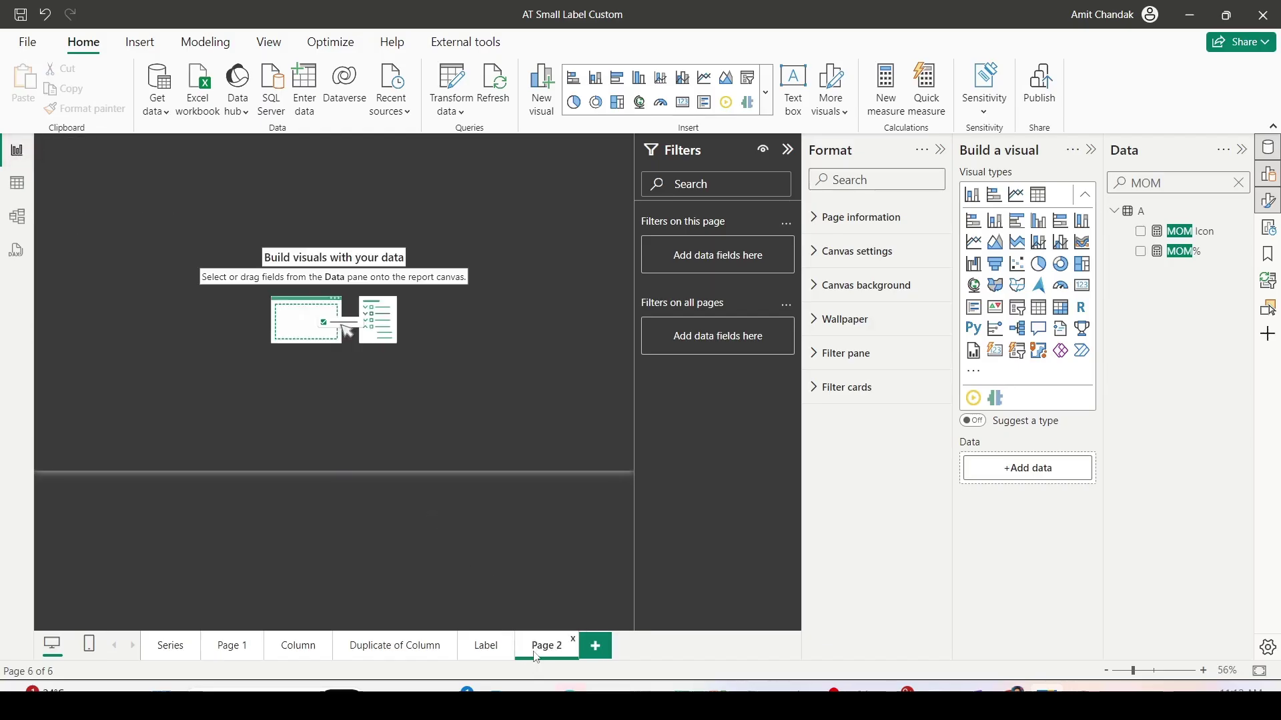
{"action": "left_click", "coordinate": [1239, 182]}
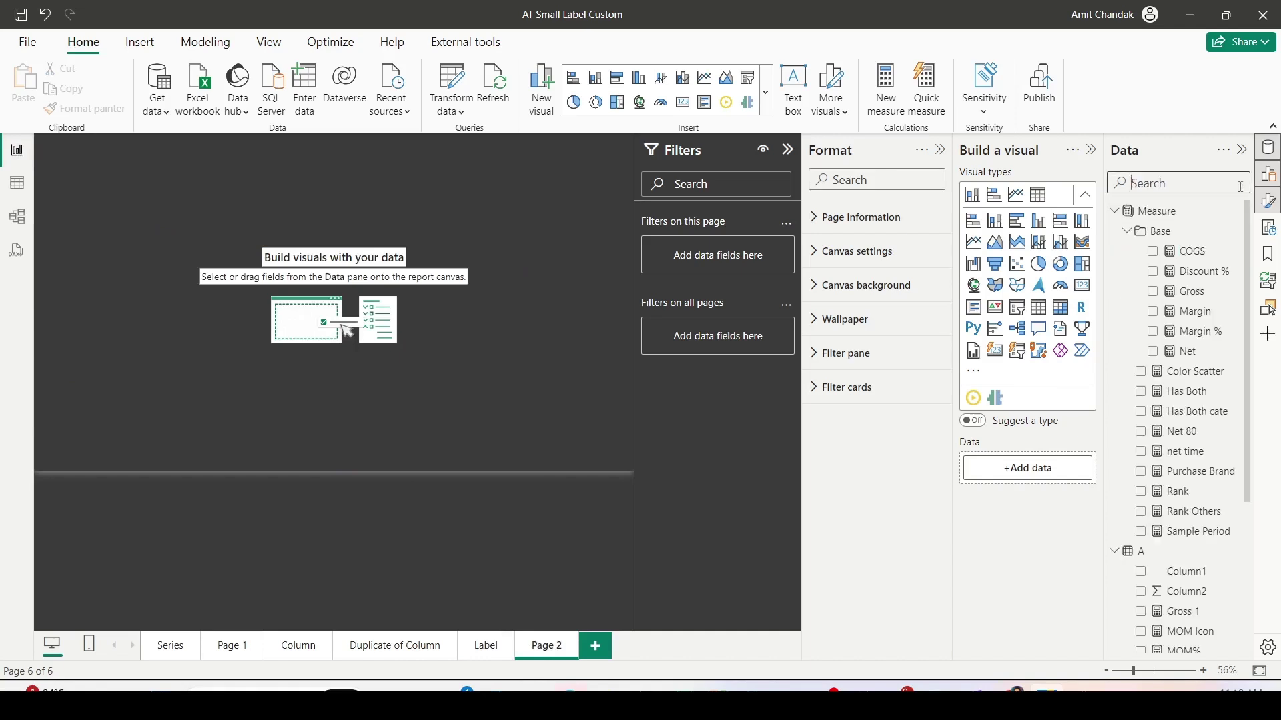
Build a bar chart of Net by Brand on the blank page, using Brand from Item and the Net base measure.
{"action": "scroll", "coordinate": [1191, 337], "scroll_direction": "down", "scroll_amount": 3}
{"action": "scroll", "coordinate": [1190, 338], "scroll_direction": "down", "scroll_amount": 1}
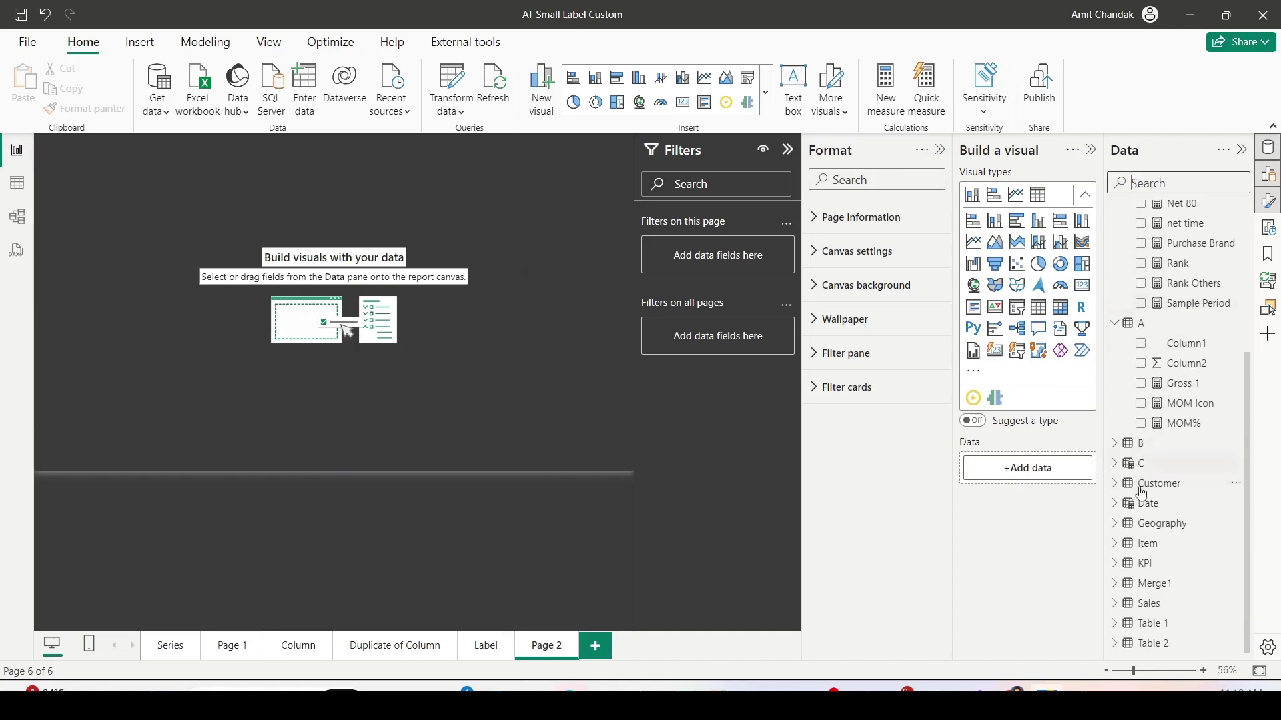
{"action": "left_click", "coordinate": [1115, 544]}
{"action": "left_click_drag", "start_coordinate": [1155, 565], "coordinate": [147, 250]}
{"action": "left_click_drag", "start_coordinate": [214, 319], "coordinate": [385, 469]}
{"action": "scroll", "coordinate": [1177, 333], "scroll_direction": "up", "scroll_amount": 3}
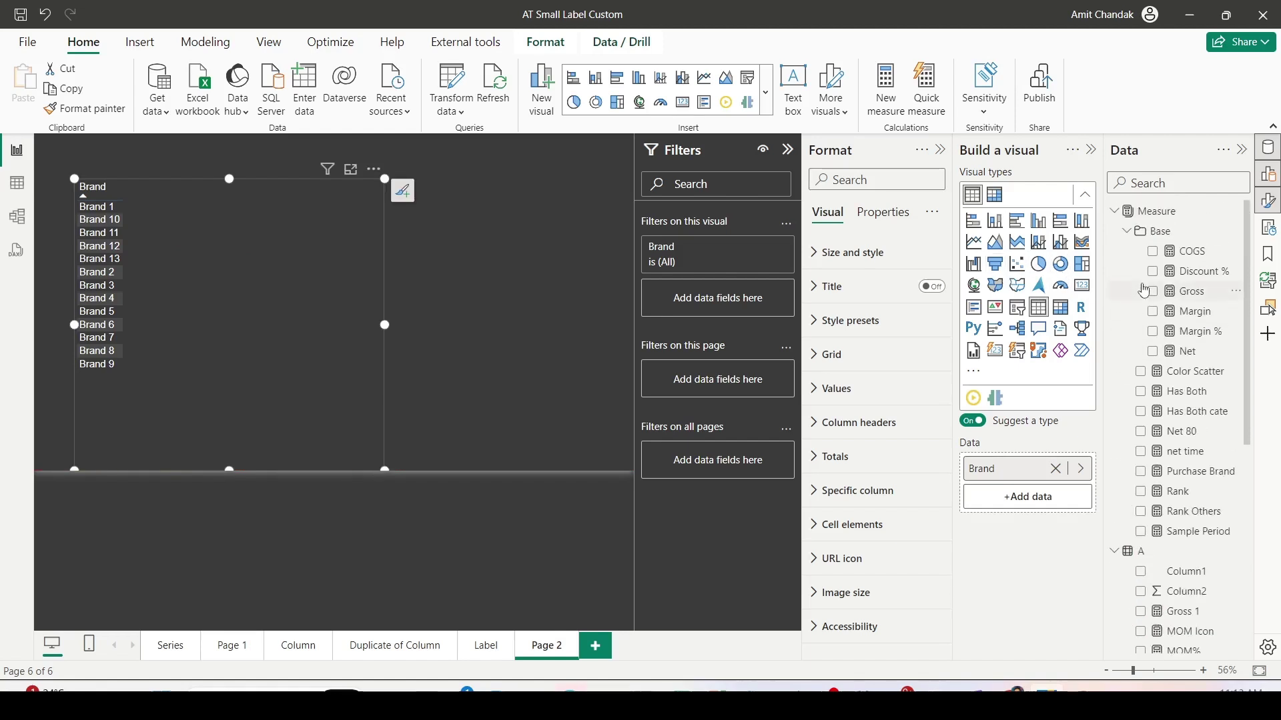
{"action": "left_click_drag", "start_coordinate": [1188, 351], "coordinate": [244, 250]}
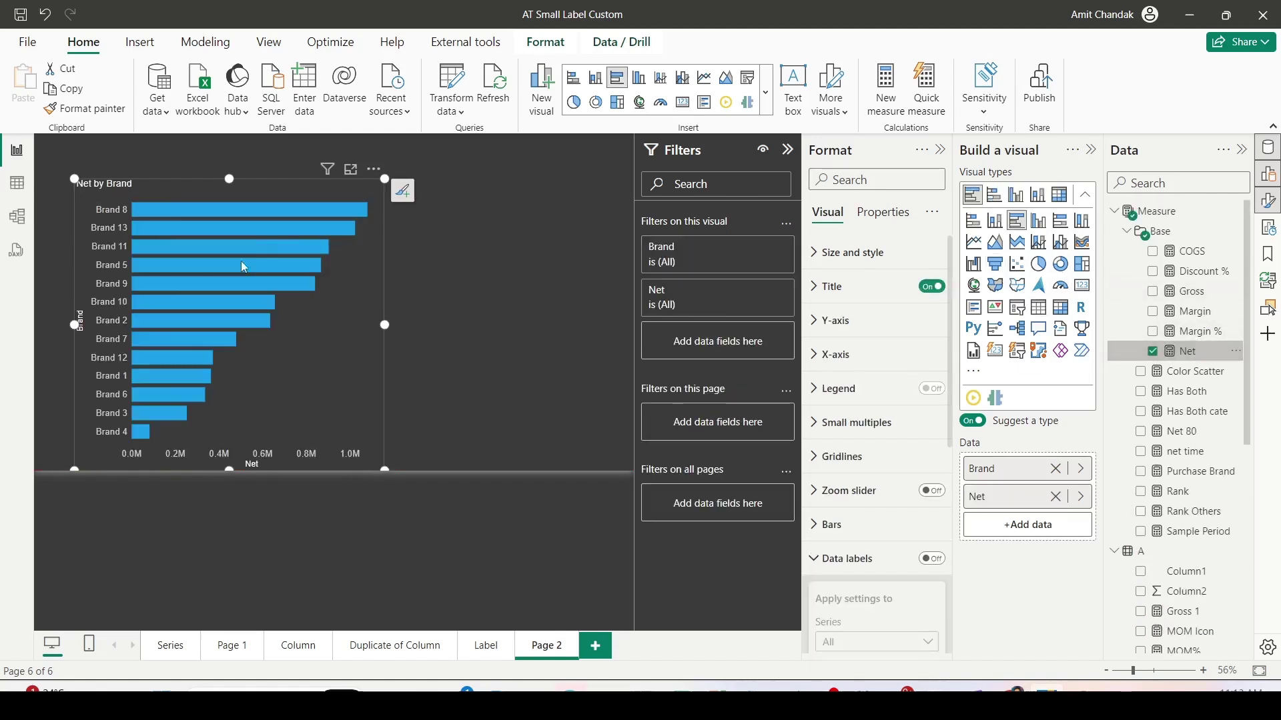
Widen the Net by Brand chart on both sides to span the full page width.
{"action": "left_click_drag", "start_coordinate": [381, 324], "coordinate": [560, 325]}
{"action": "left_click_drag", "start_coordinate": [73, 325], "coordinate": [35, 325]}
{"action": "left_click_drag", "start_coordinate": [561, 325], "coordinate": [632, 325]}
Turn on data labels for the Net by Brand chart and look at the series they can apply to.
{"action": "scroll", "coordinate": [836, 374], "scroll_direction": "down", "scroll_amount": 4}
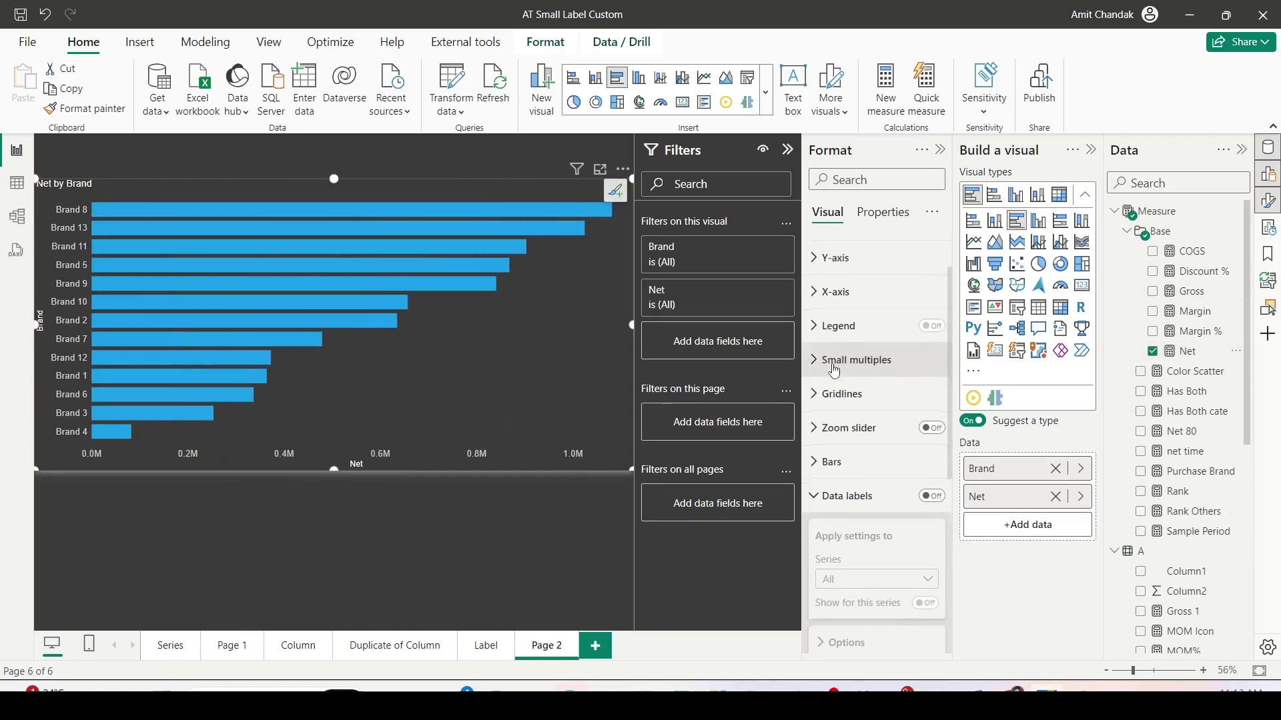
{"action": "scroll", "coordinate": [827, 407], "scroll_direction": "down", "scroll_amount": 2}
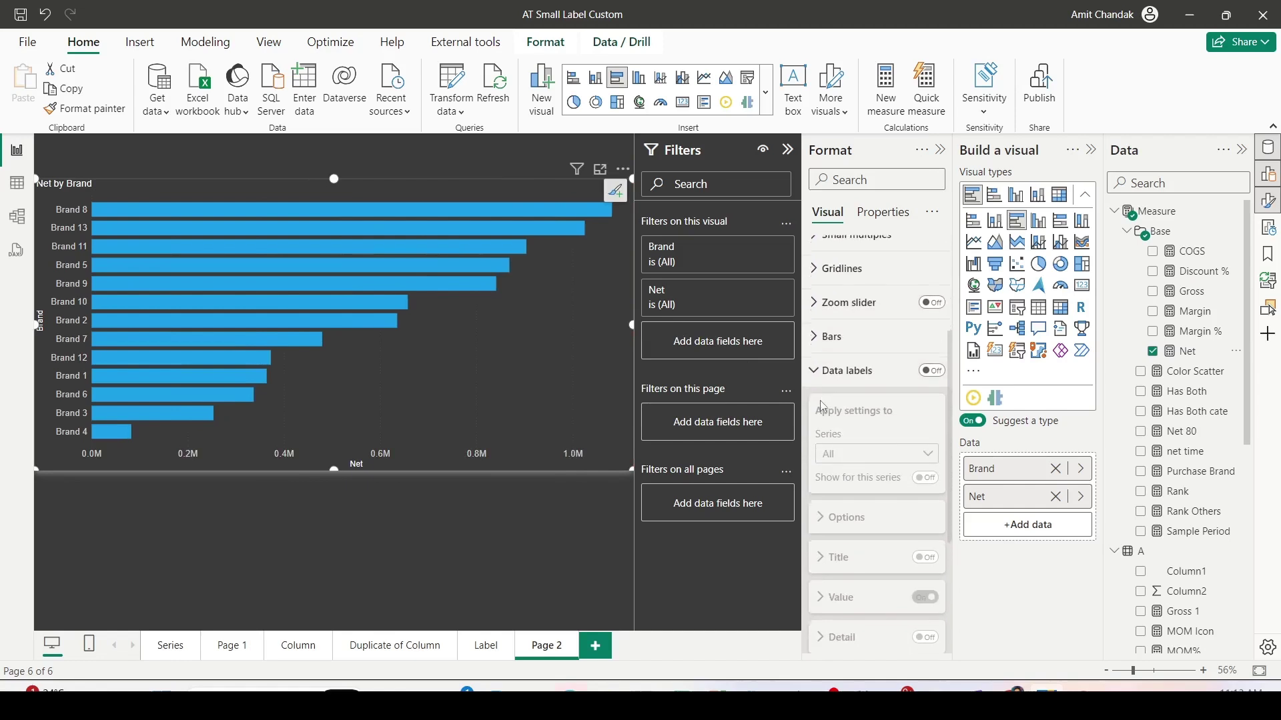
{"action": "left_click", "coordinate": [933, 372]}
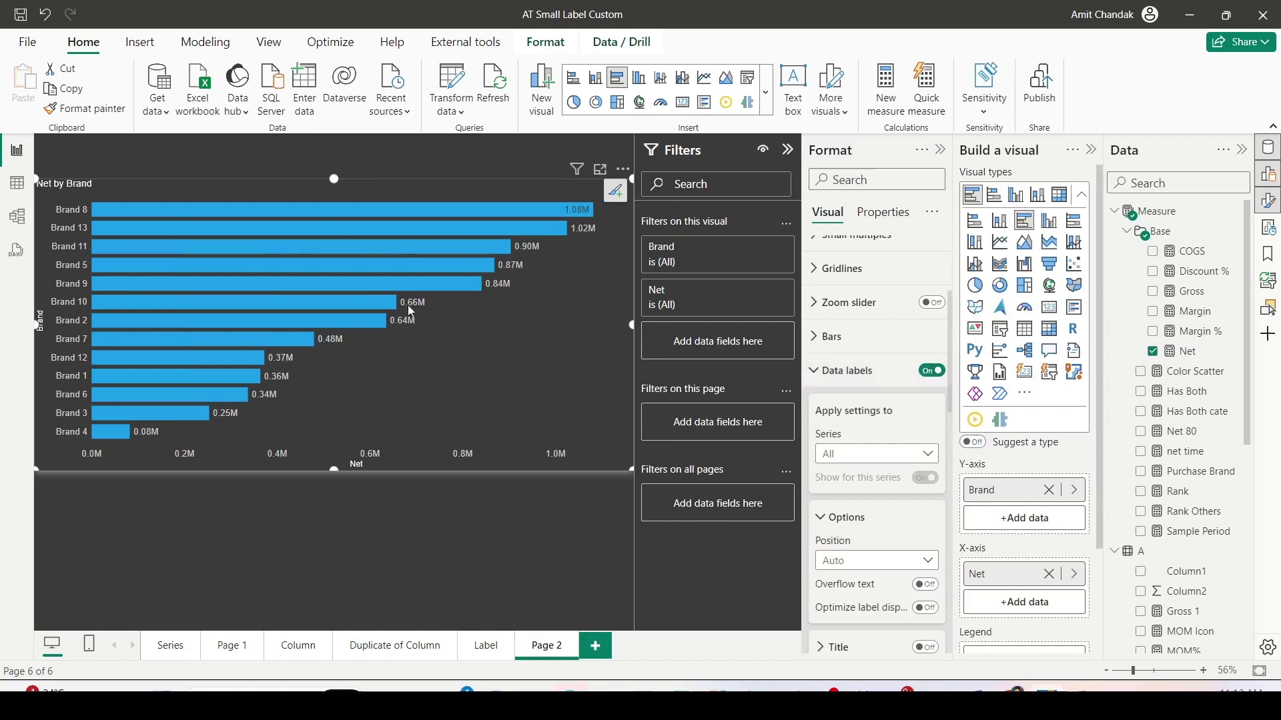
{"action": "scroll", "coordinate": [867, 387], "scroll_direction": "down", "scroll_amount": 2}
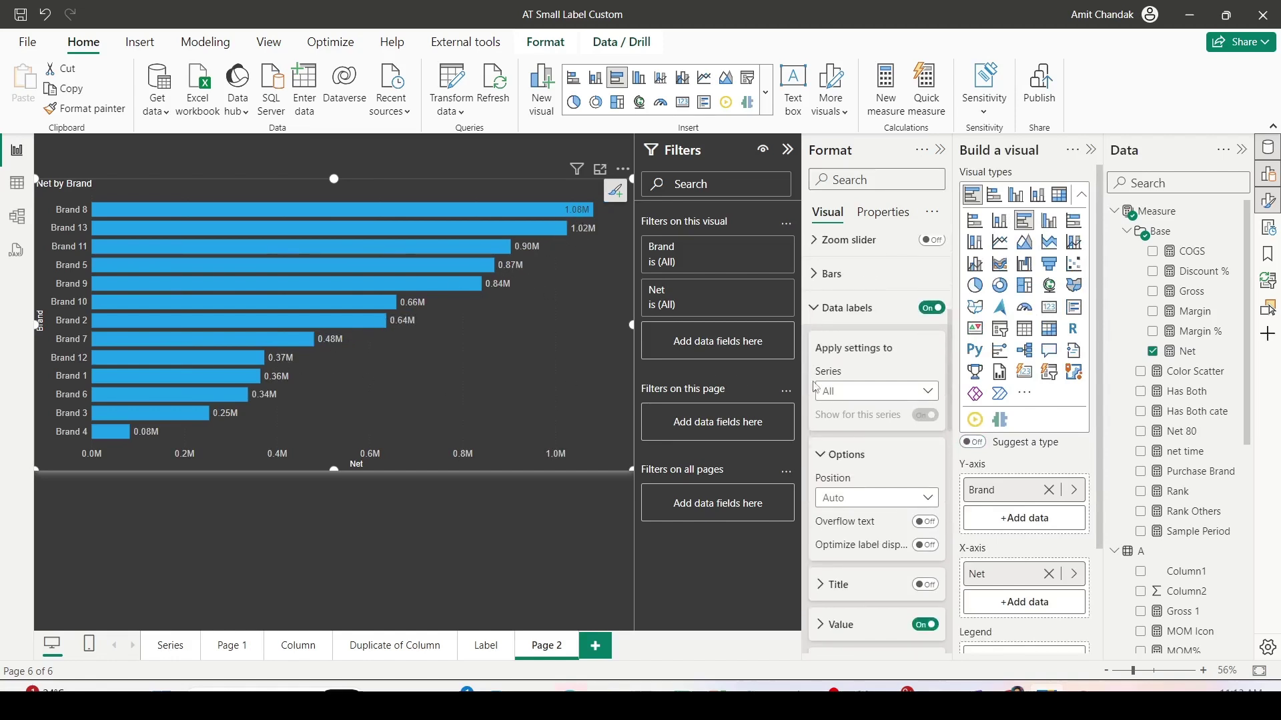
{"action": "left_click", "coordinate": [865, 394]}
{"action": "left_click", "coordinate": [864, 397]}
Try the Inside end and Outside end positions for the chart's data labels.
{"action": "scroll", "coordinate": [863, 400], "scroll_direction": "down", "scroll_amount": 2}
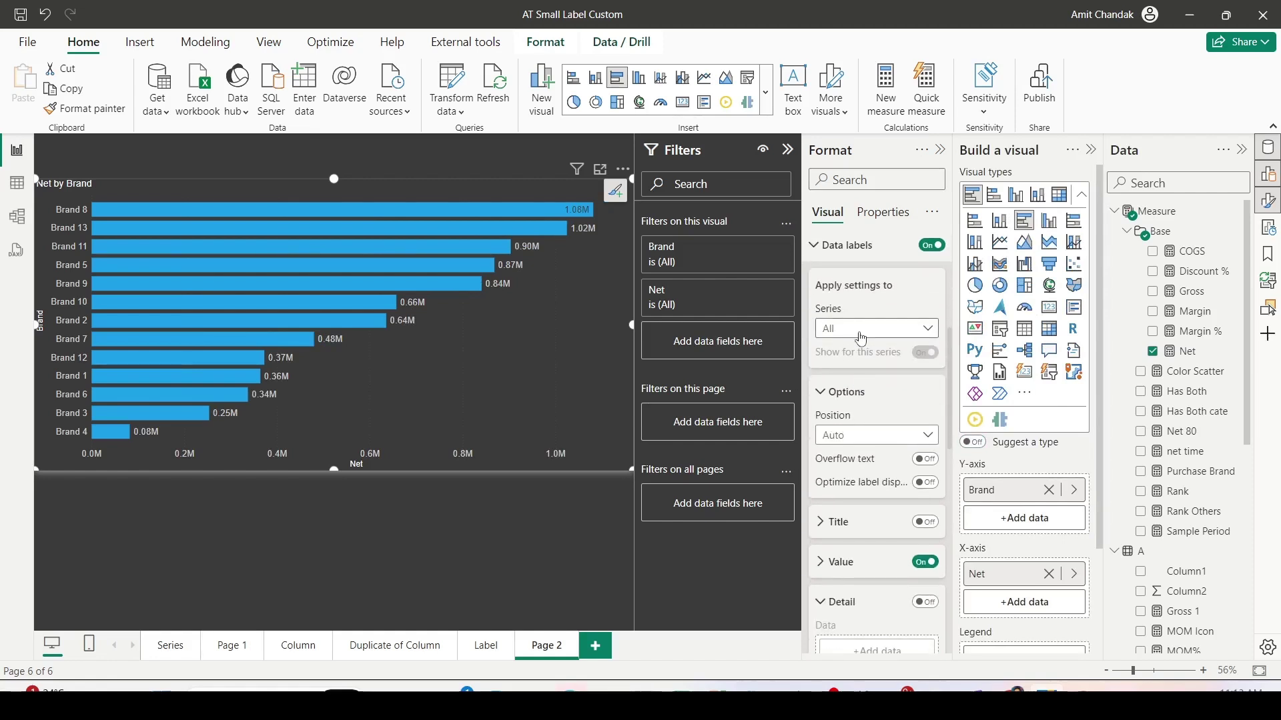
{"action": "scroll", "coordinate": [861, 339], "scroll_direction": "down", "scroll_amount": 2}
{"action": "left_click", "coordinate": [862, 373]}
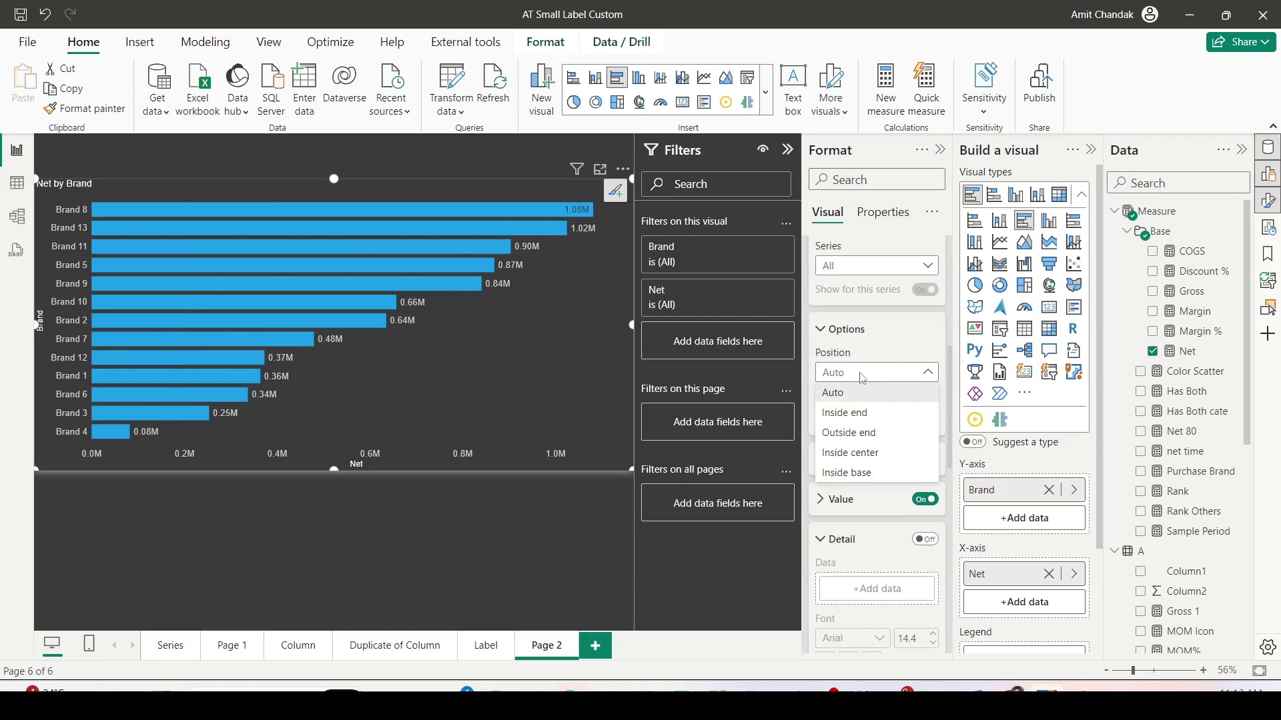
{"action": "left_click", "coordinate": [852, 412]}
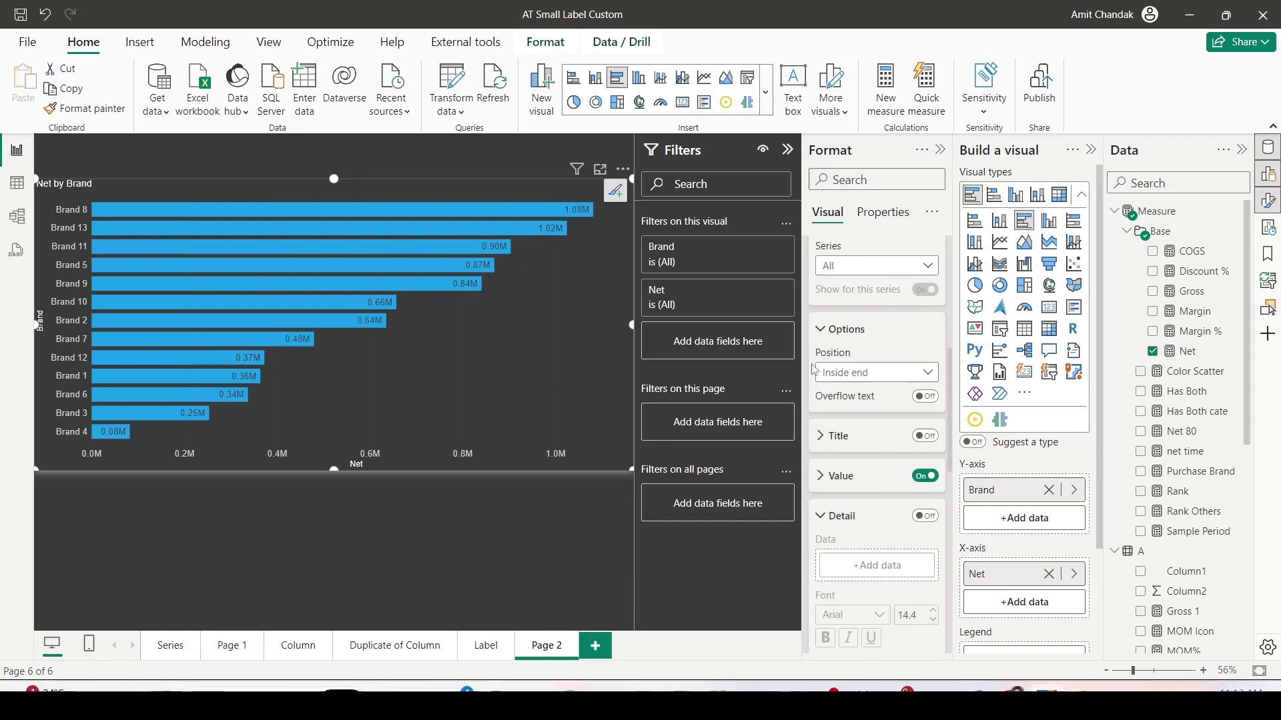
{"action": "left_click", "coordinate": [860, 373]}
{"action": "left_click", "coordinate": [846, 433]}
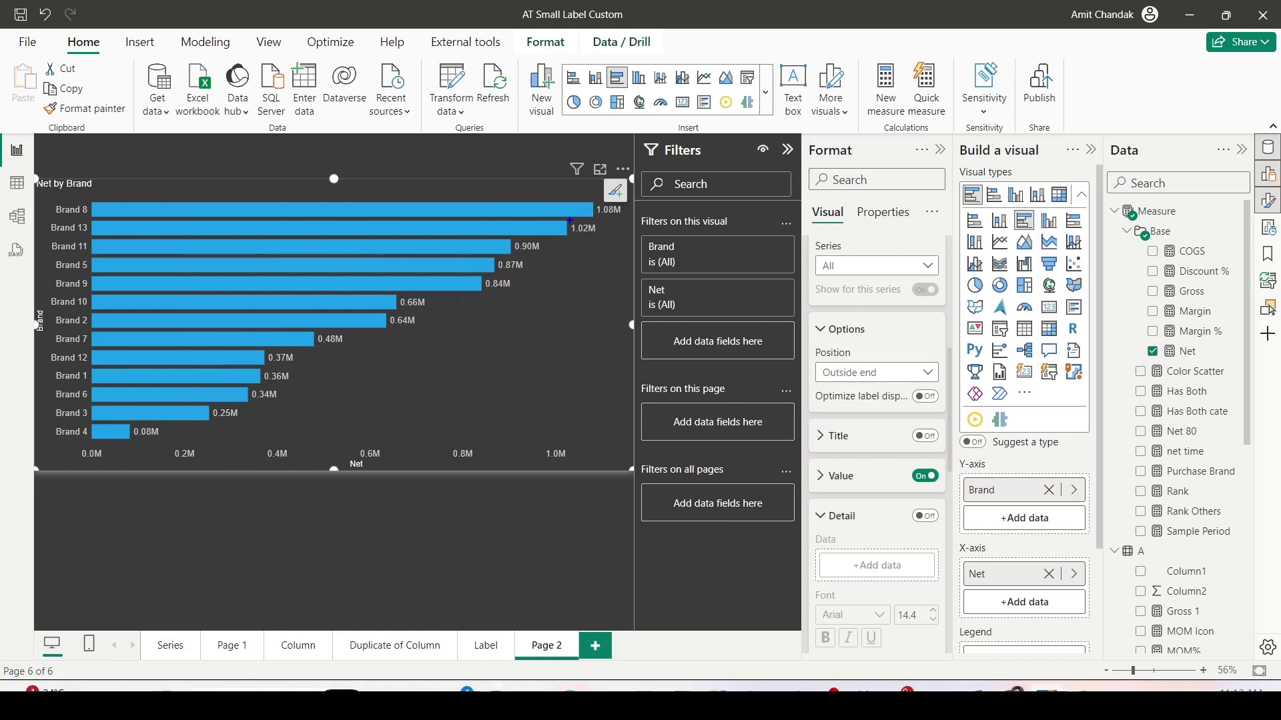
{"action": "left_click", "coordinate": [582, 228]}
Try the Inside center and Inside base label positions, and set the position back to Auto.
{"action": "left_click", "coordinate": [839, 373]}
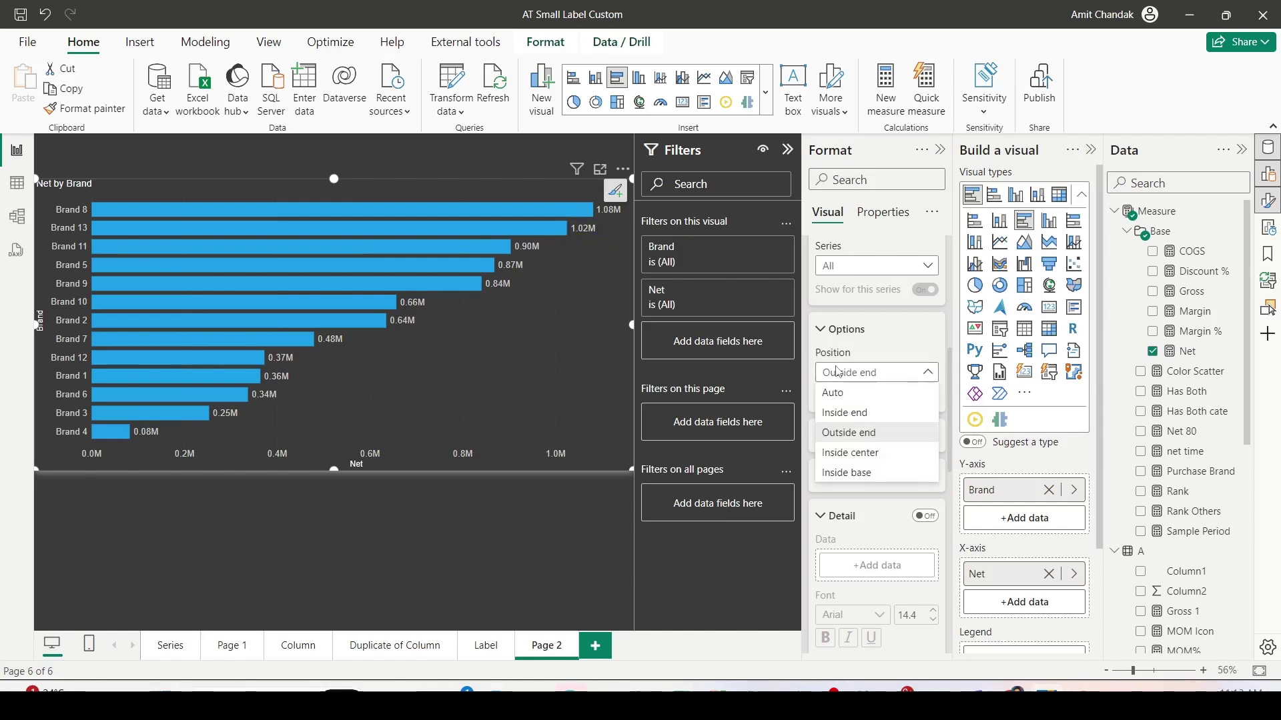
{"action": "left_click", "coordinate": [837, 452]}
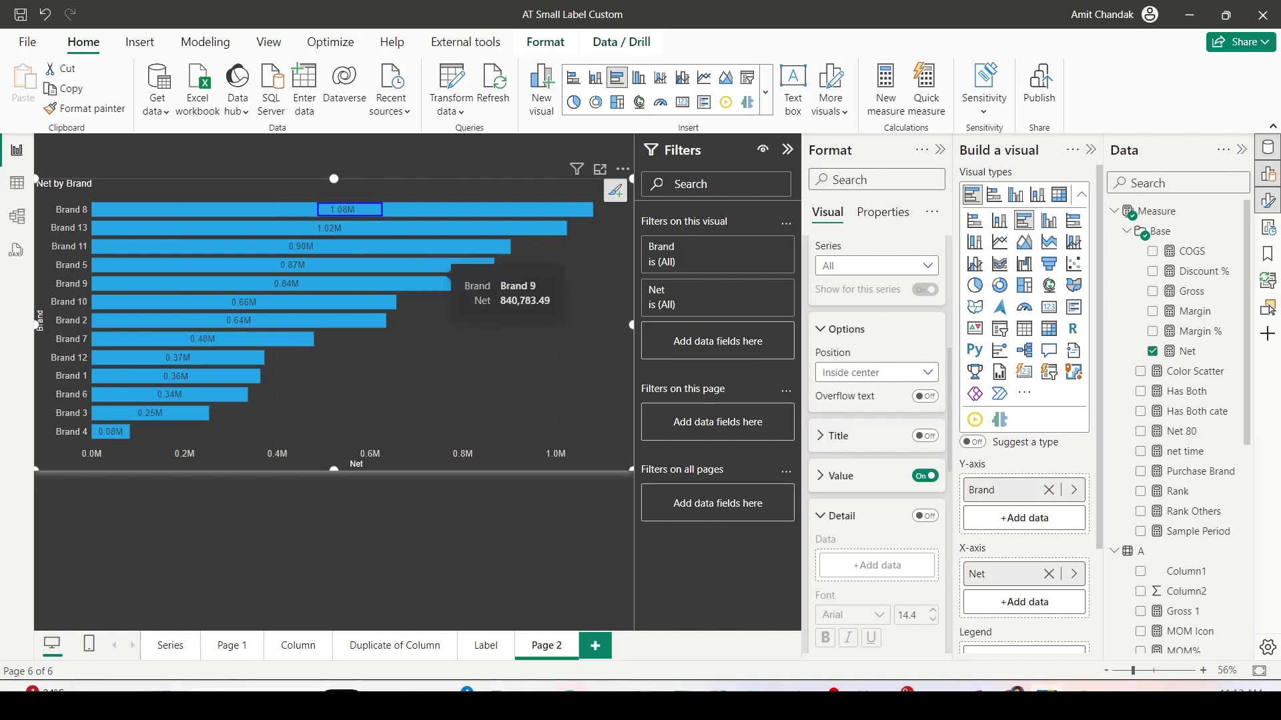
{"action": "left_click", "coordinate": [868, 372]}
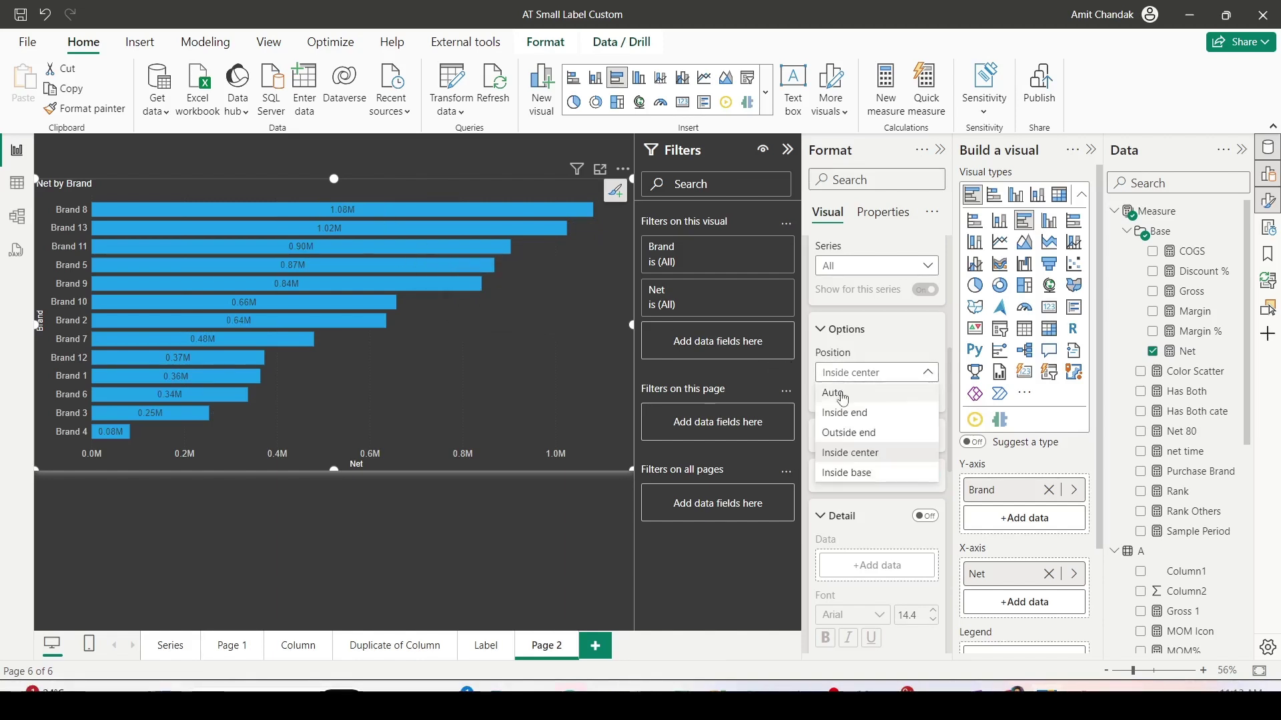
{"action": "left_click", "coordinate": [842, 473]}
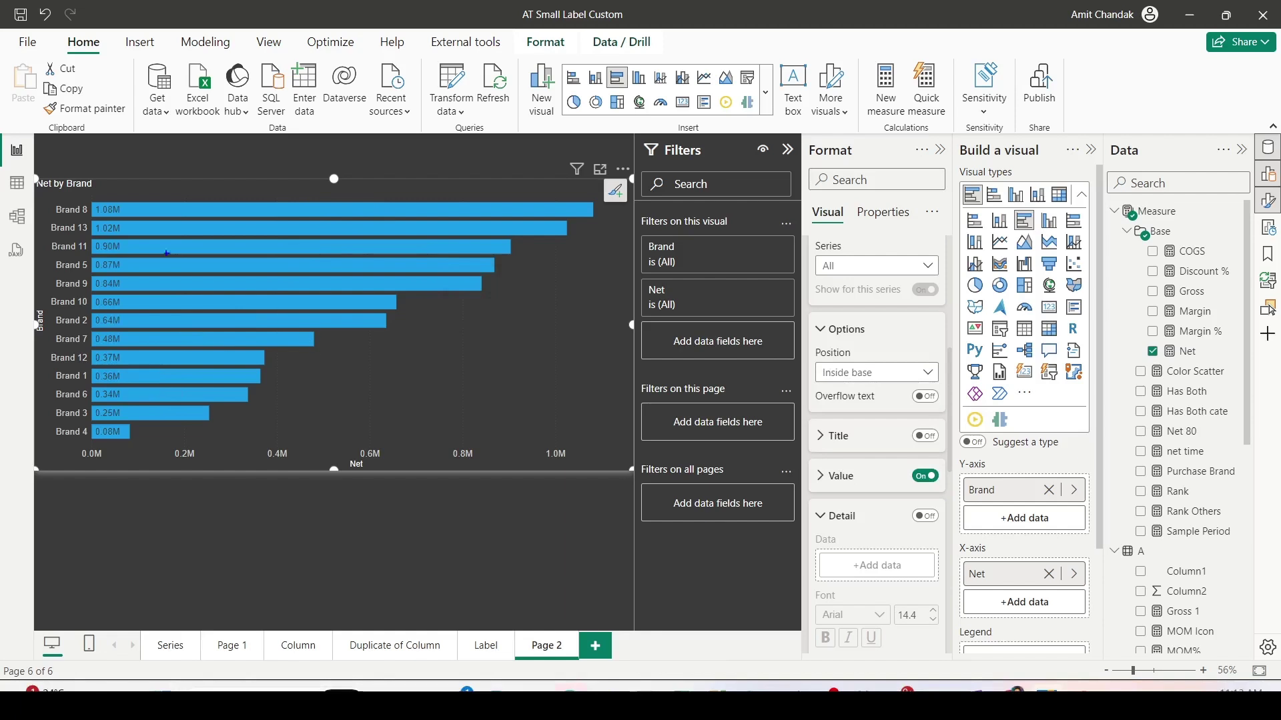
{"action": "left_click", "coordinate": [96, 209]}
{"action": "left_click", "coordinate": [865, 372]}
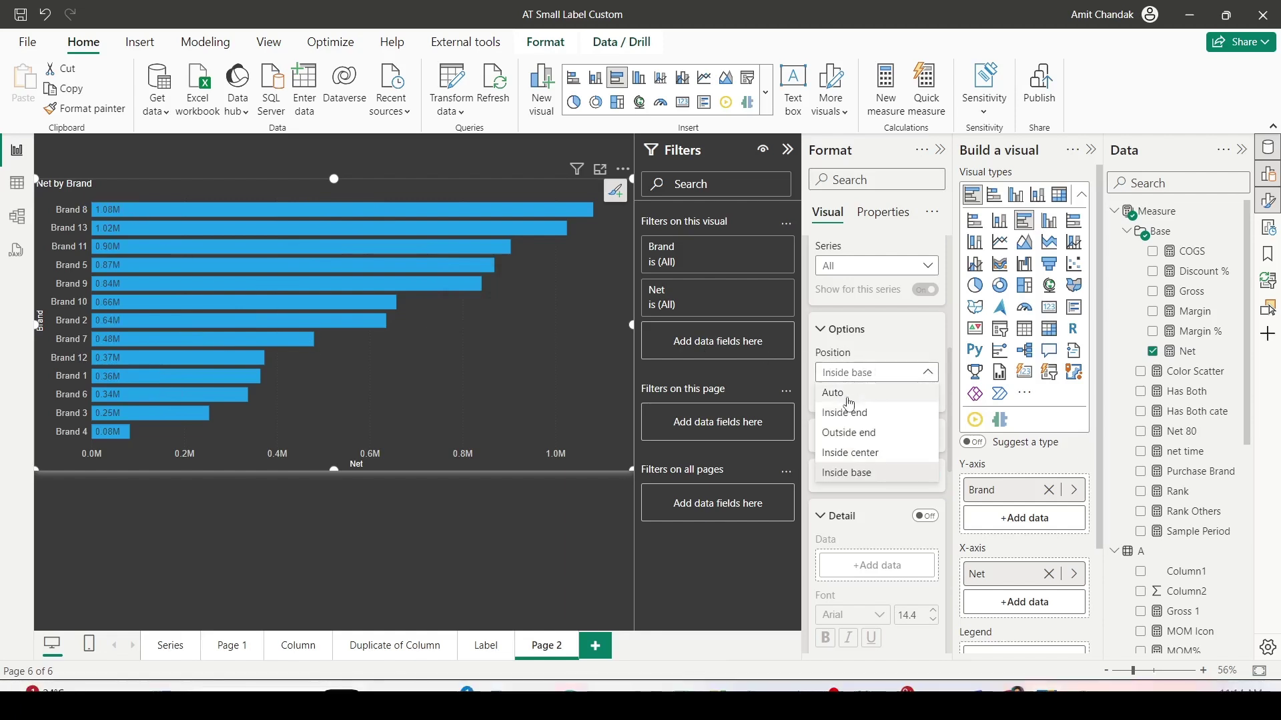
{"action": "left_click", "coordinate": [847, 399]}
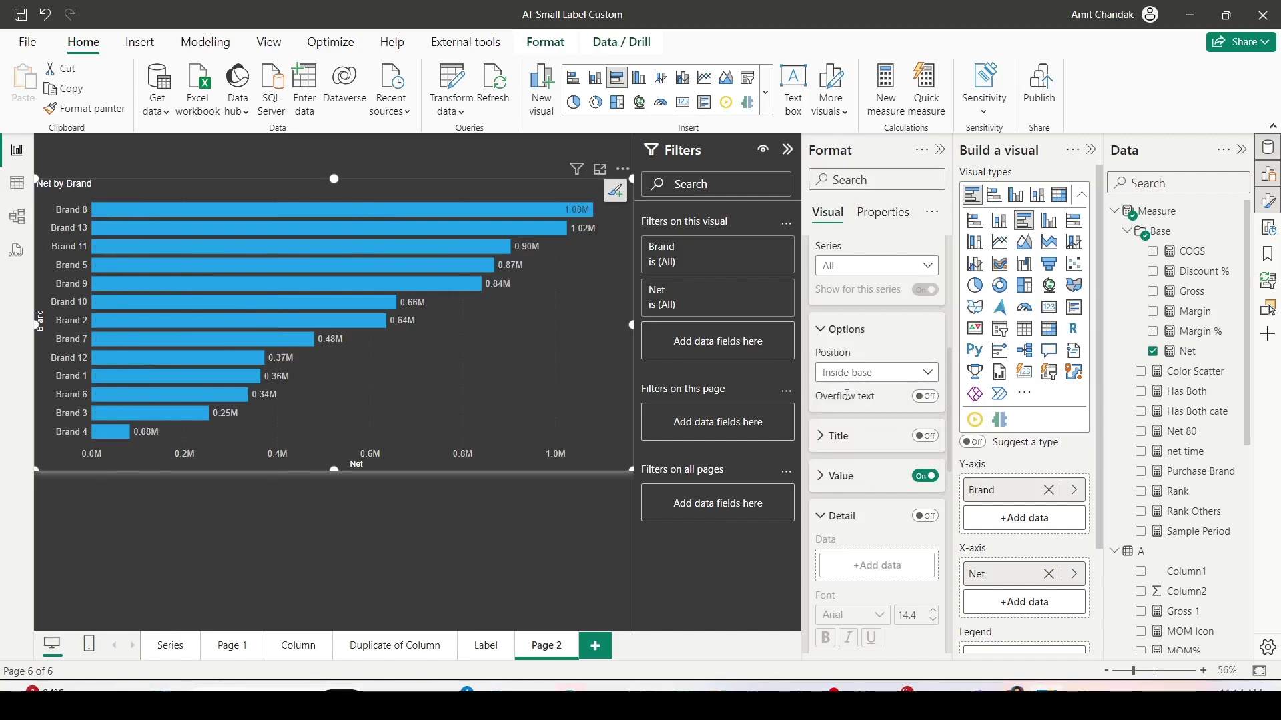
Turn on overflow text for the data labels and try the optimize label display option, leaving it off.
{"action": "left_click", "coordinate": [926, 398]}
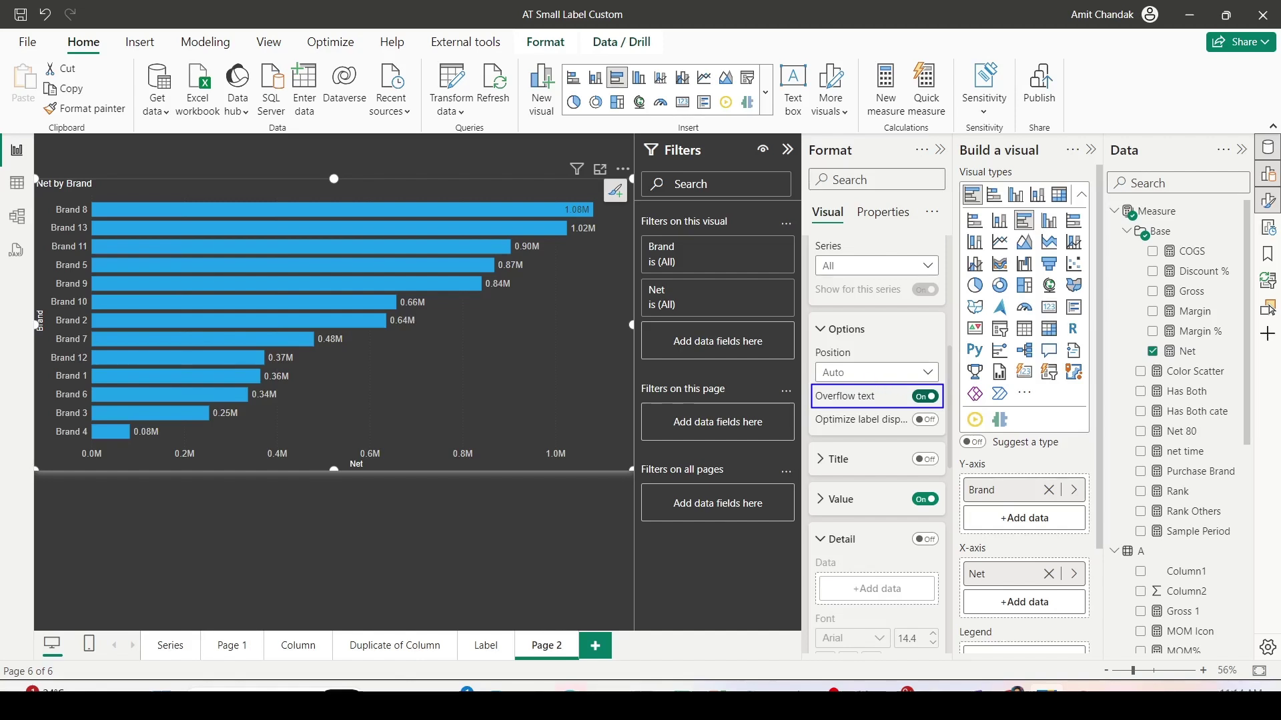
{"action": "left_click", "coordinate": [923, 420]}
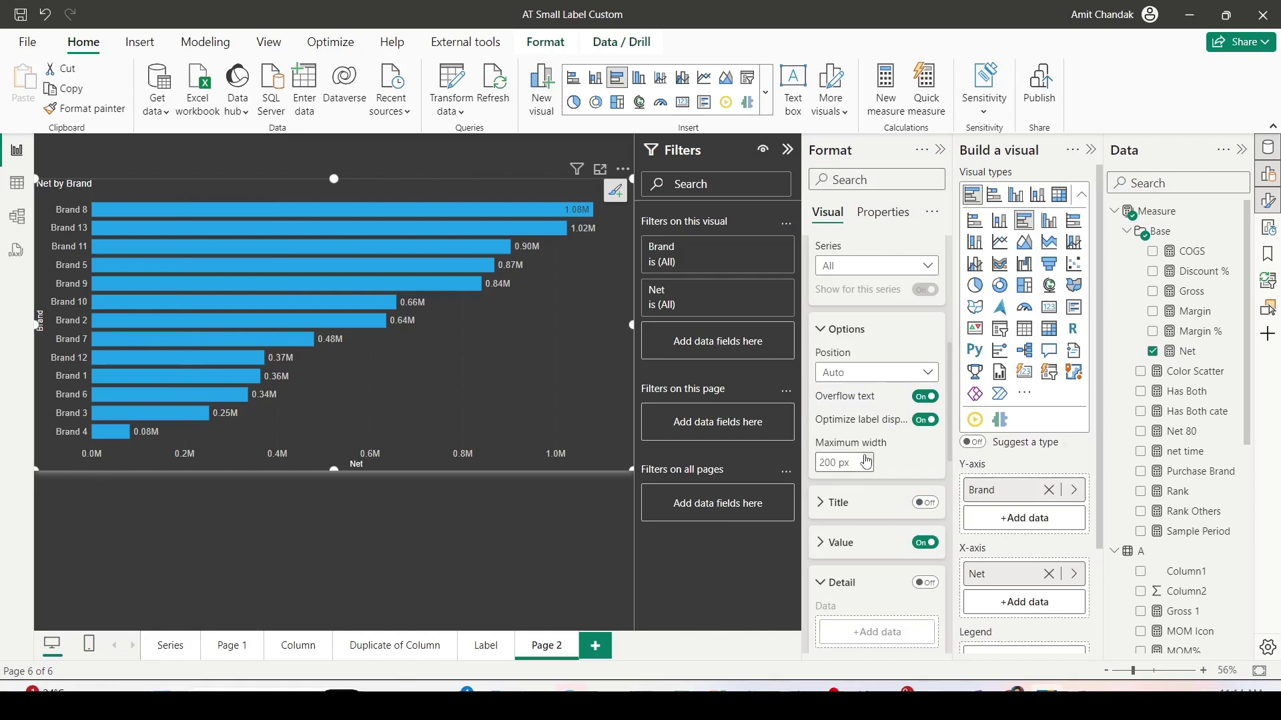
{"action": "left_click", "coordinate": [924, 422]}
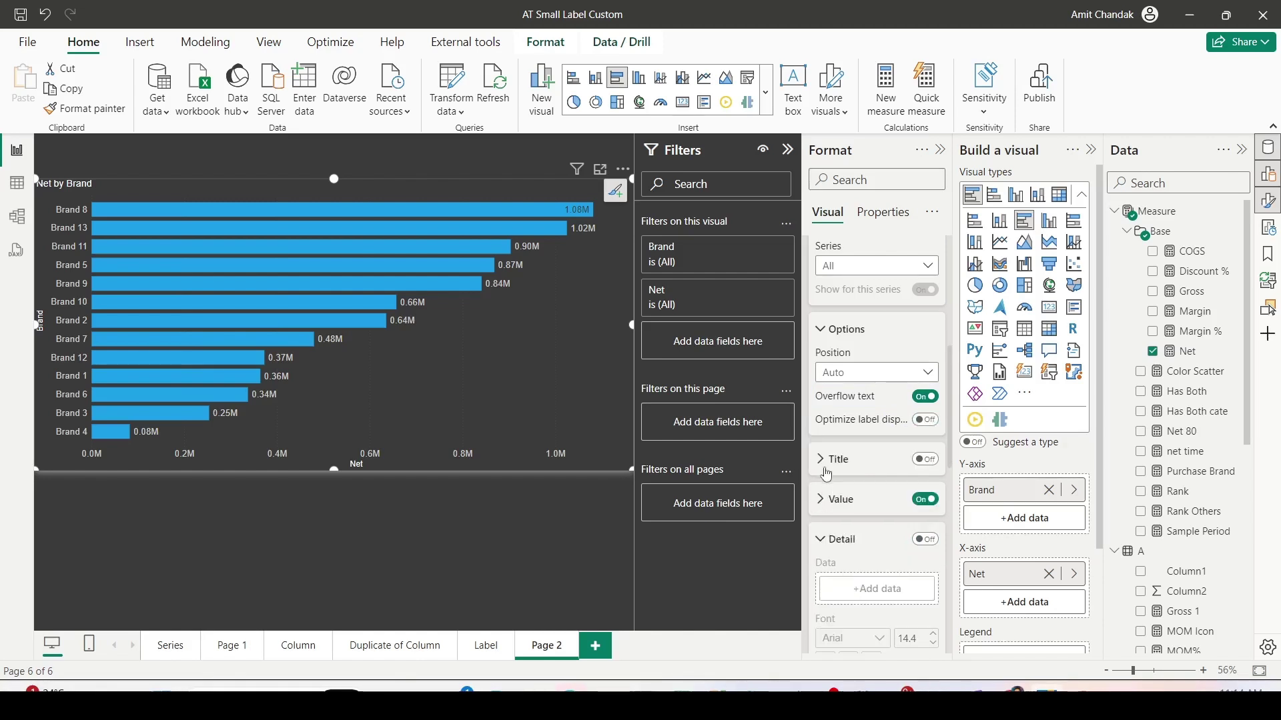
Turn on the data label title, try Custom content for it, and set the content to Series name.
{"action": "left_click", "coordinate": [825, 466]}
{"action": "left_click", "coordinate": [929, 400]}
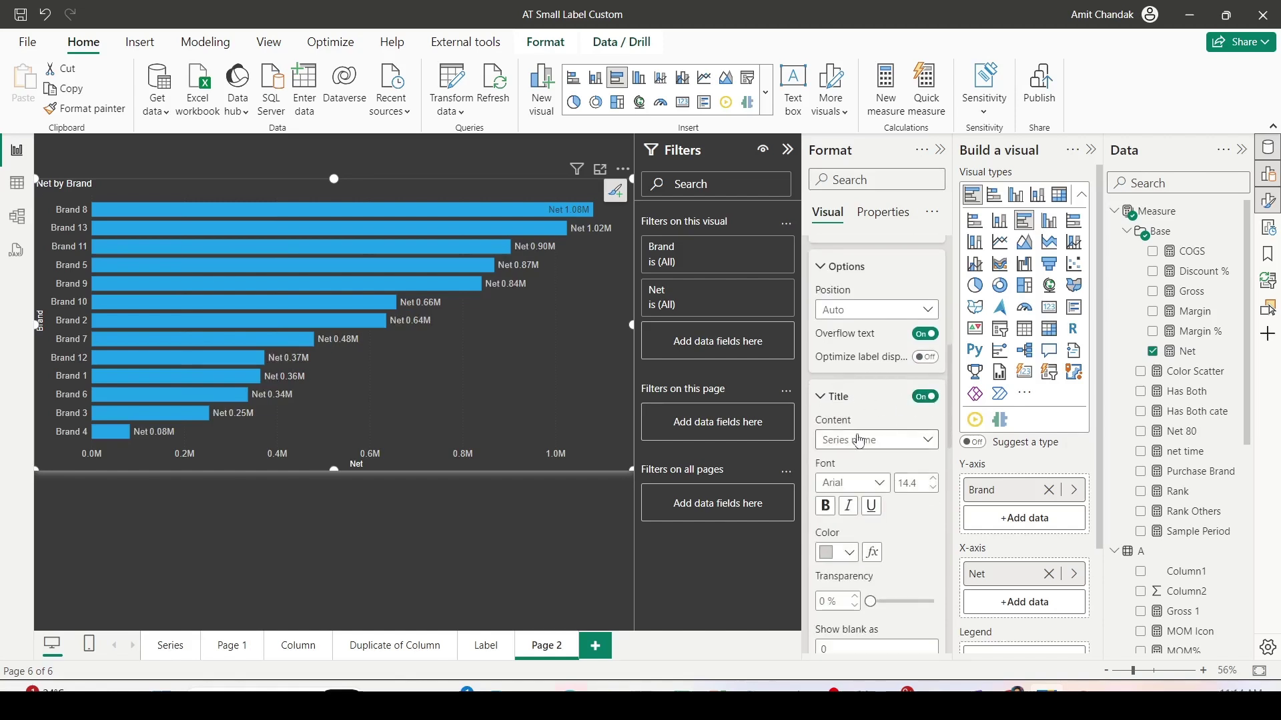
{"action": "left_click", "coordinate": [859, 441]}
{"action": "left_click", "coordinate": [867, 440]}
{"action": "left_click", "coordinate": [861, 480]}
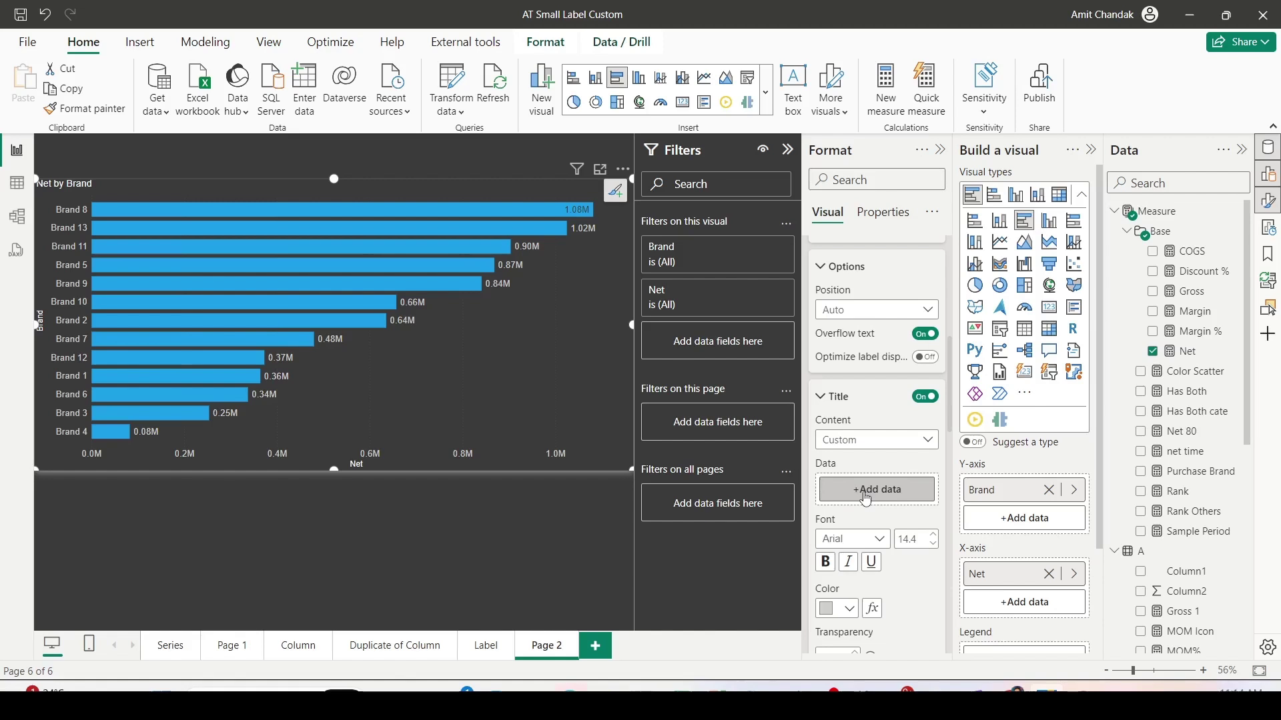
{"action": "left_click", "coordinate": [885, 448]}
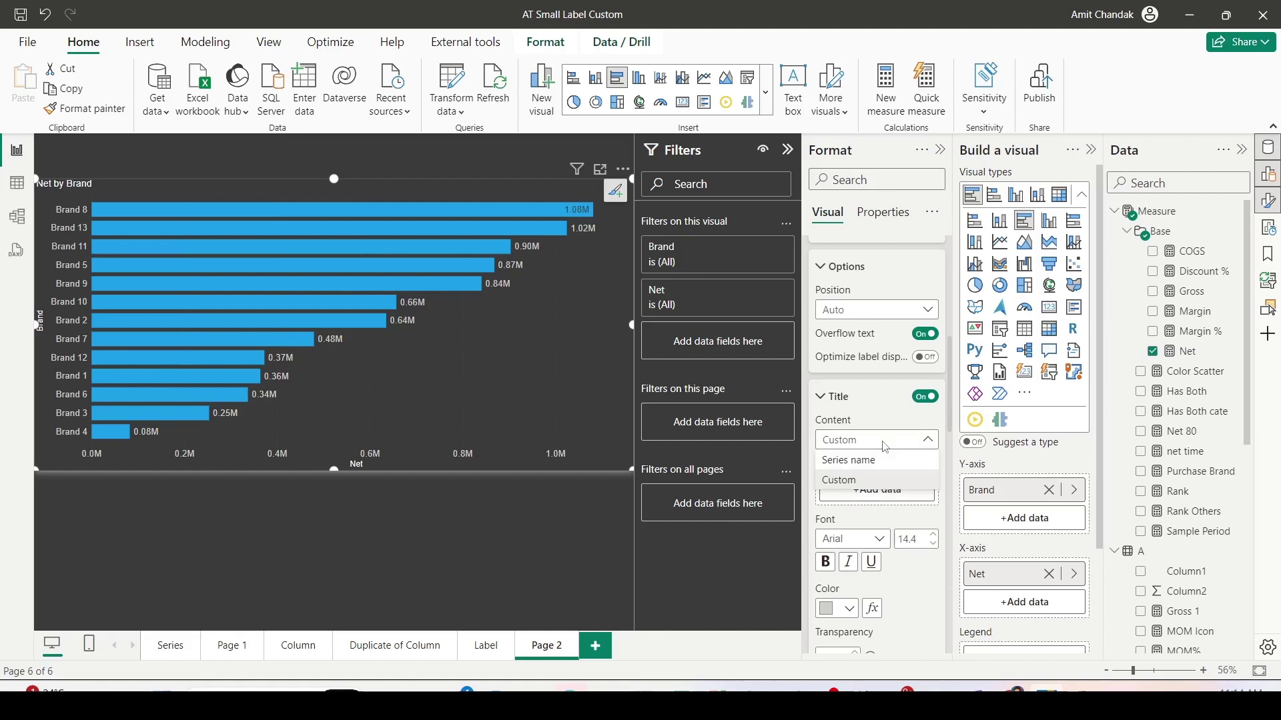
{"action": "left_click", "coordinate": [874, 464]}
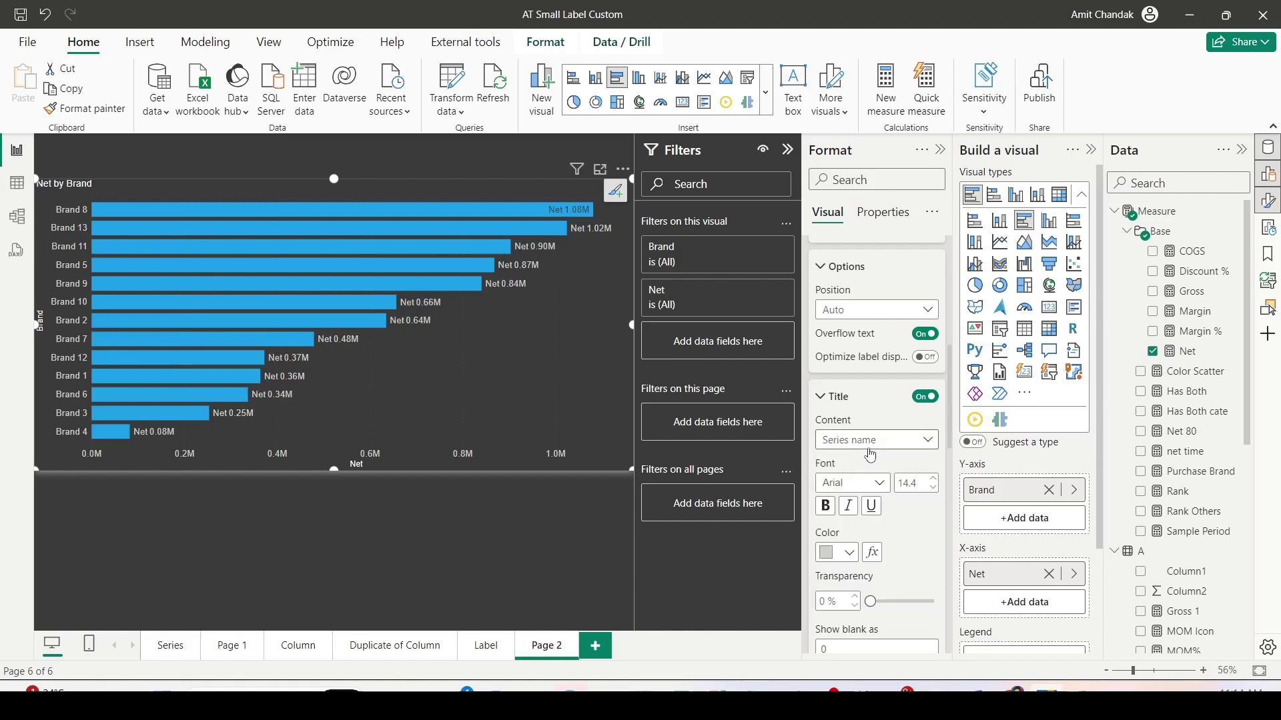
{"action": "scroll", "coordinate": [874, 460], "scroll_direction": "down", "scroll_amount": 5}
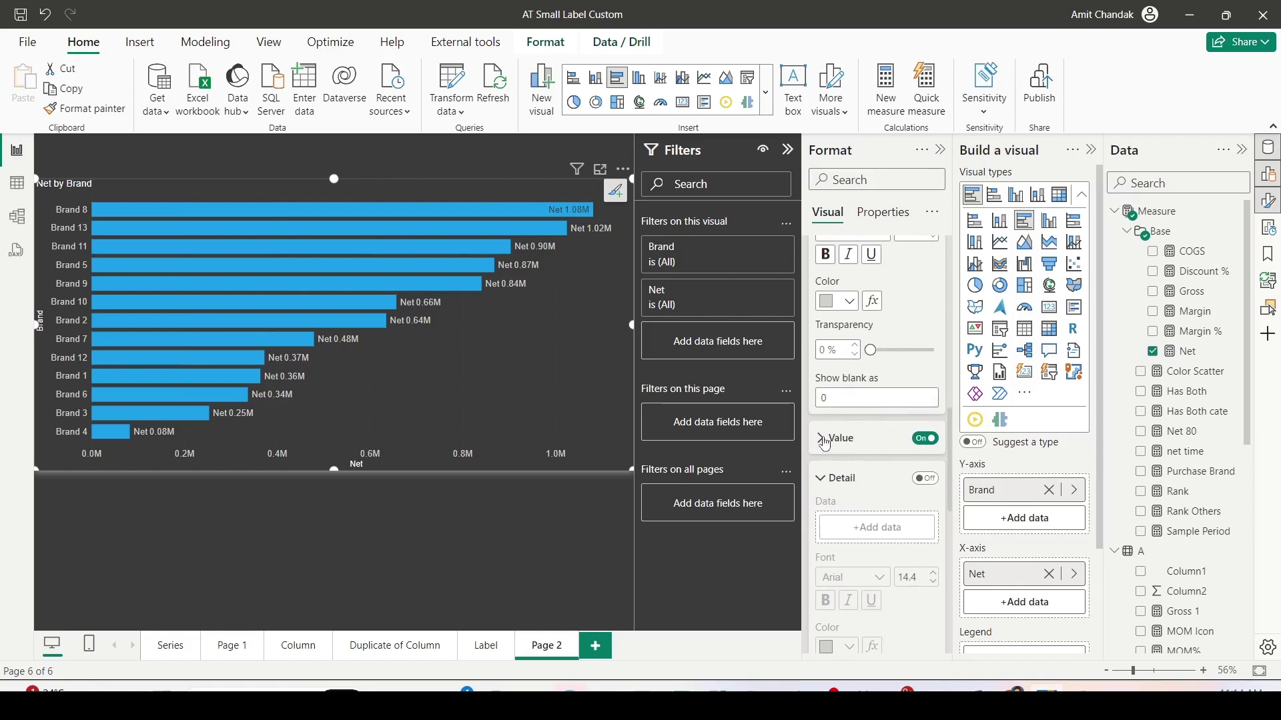
Look over the data labels' Value settings and turn on the label Detail.
{"action": "left_click", "coordinate": [825, 443]}
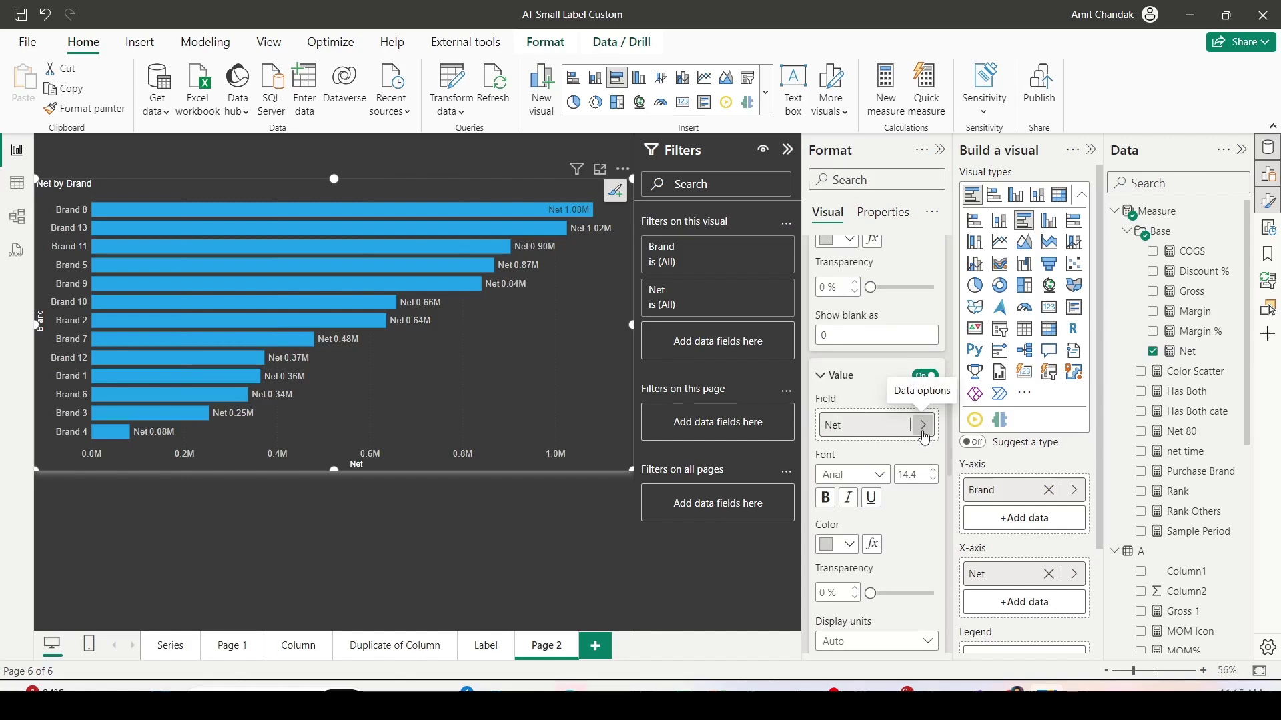
{"action": "left_click", "coordinate": [823, 385]}
{"action": "scroll", "coordinate": [922, 371], "scroll_direction": "down", "scroll_amount": 1}
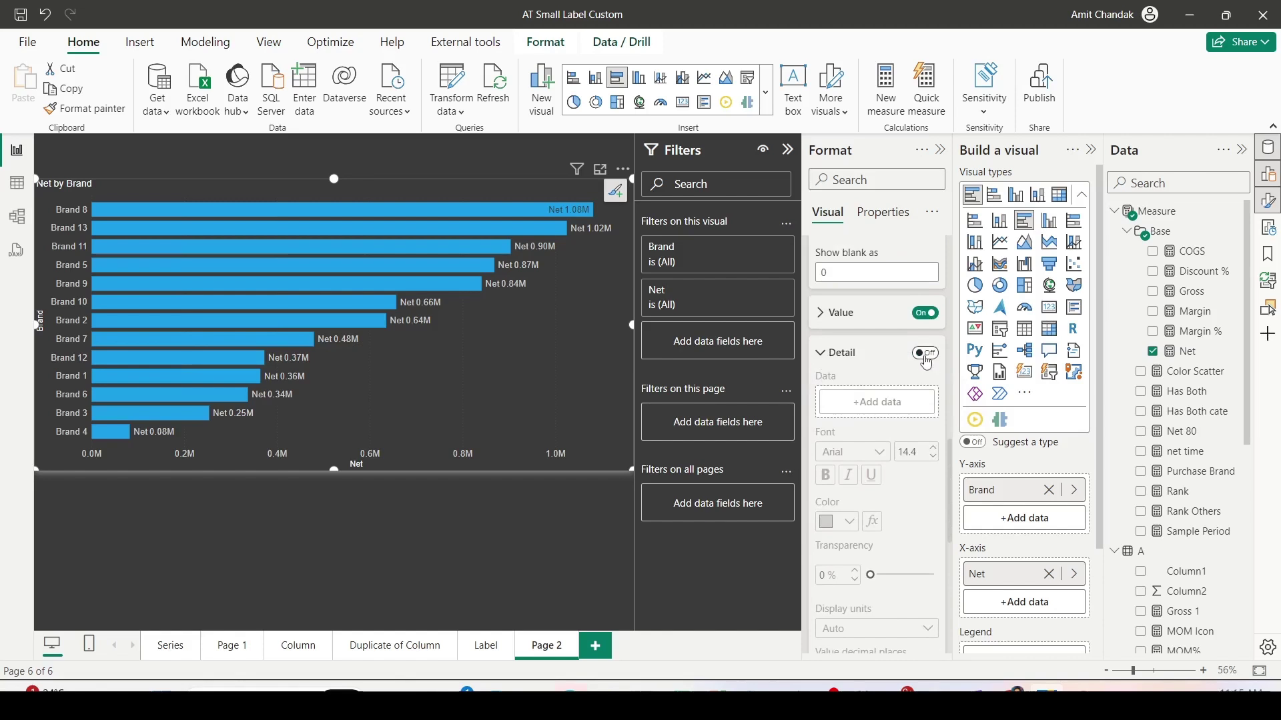
{"action": "left_click", "coordinate": [925, 358]}
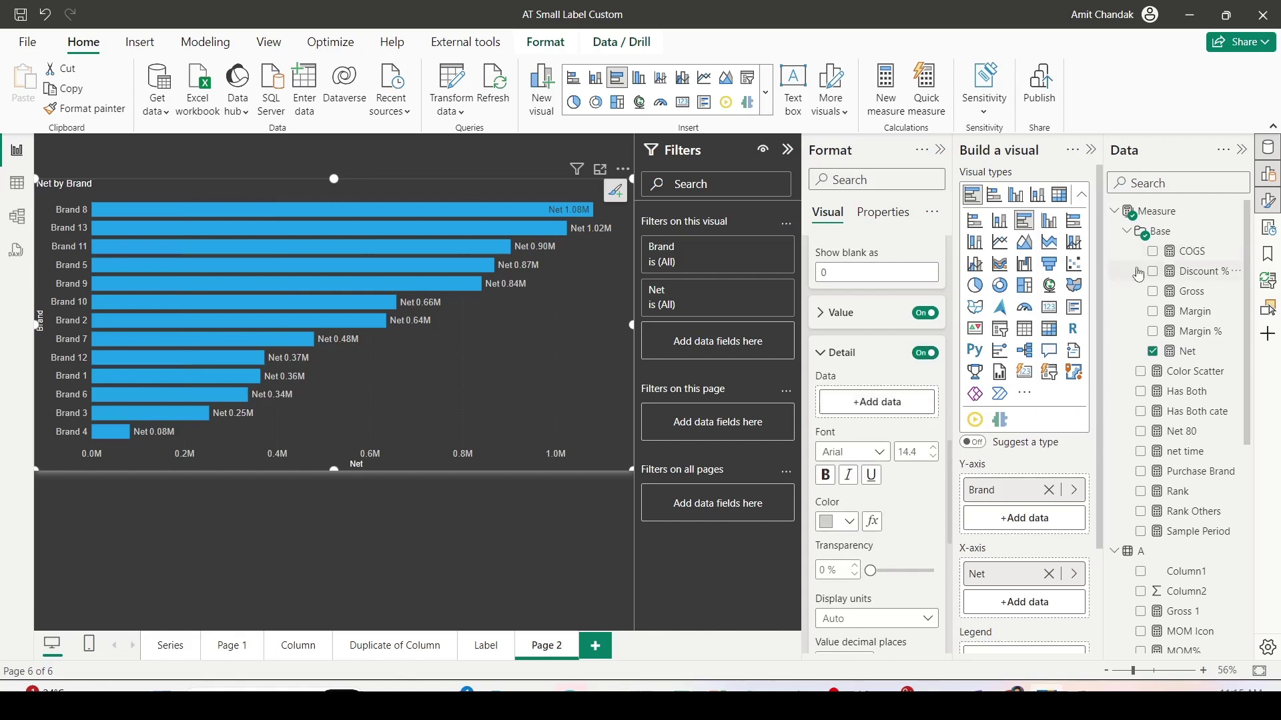
Replace Net with the Sales MTD measure on the chart's X-axis.
{"action": "left_click", "coordinate": [1048, 575]}
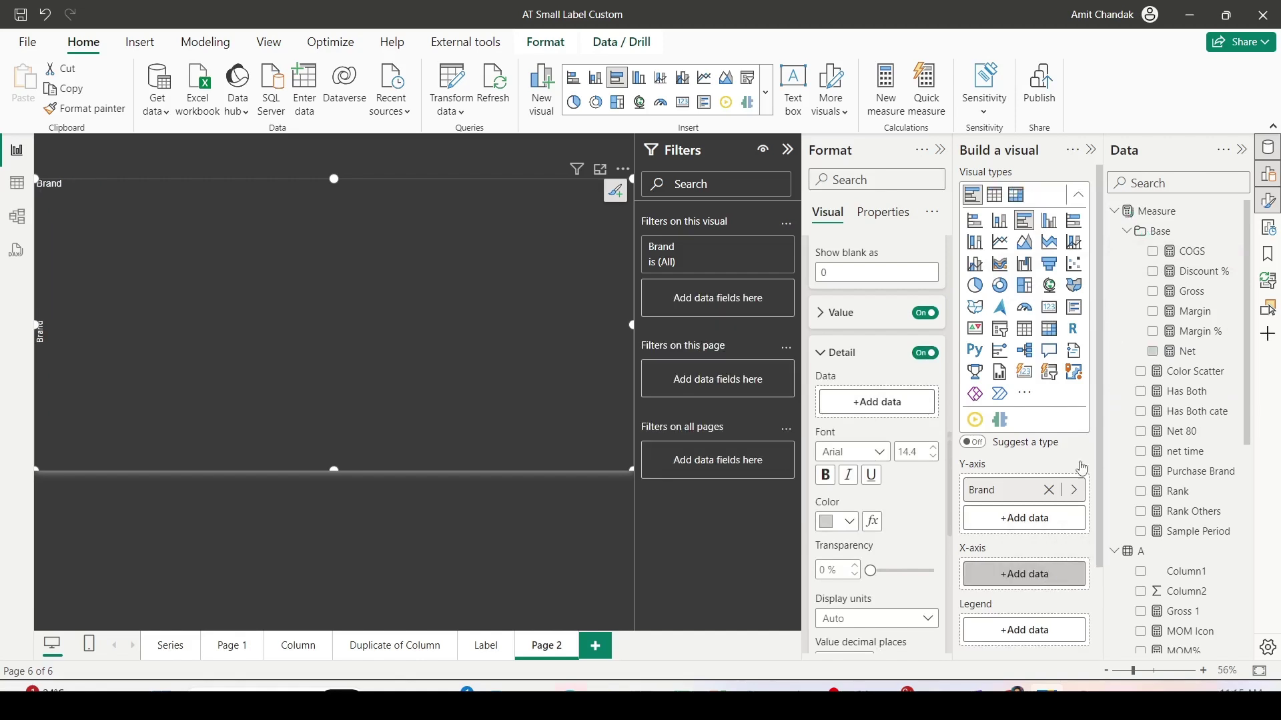
{"action": "left_click", "coordinate": [1155, 185]}
{"action": "type", "text": "MTD"}
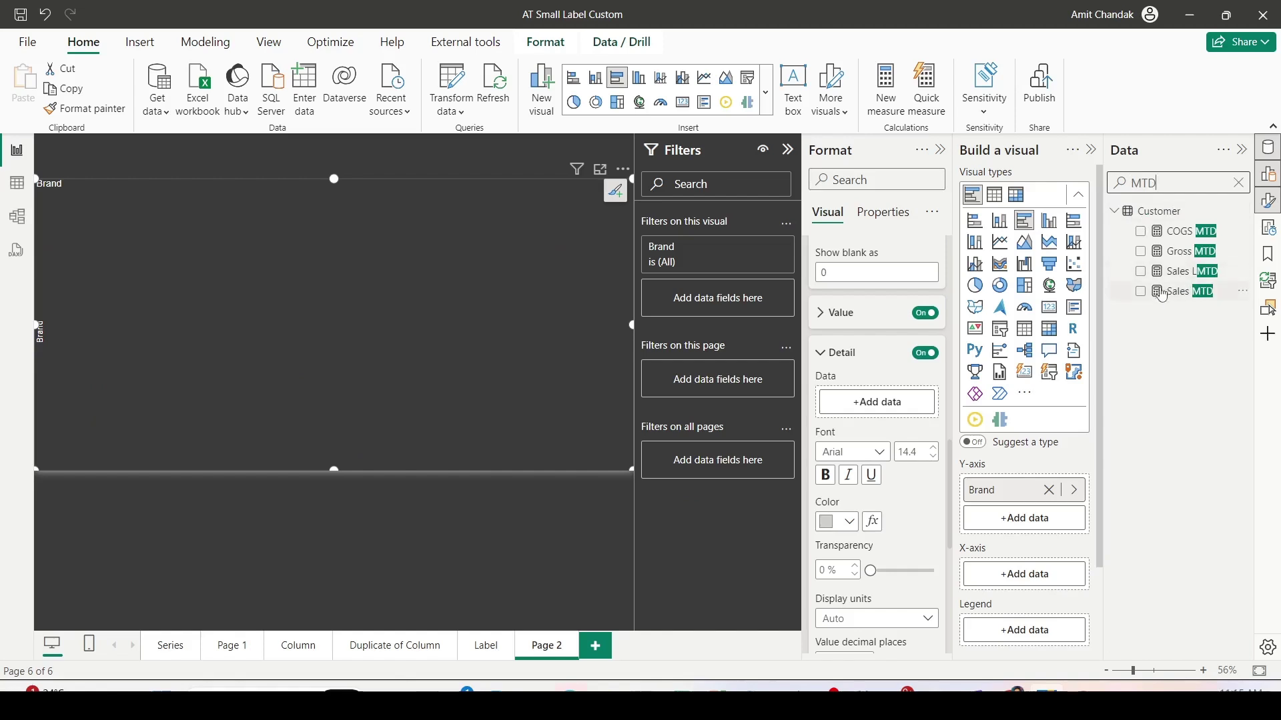
{"action": "left_click_drag", "start_coordinate": [1166, 294], "coordinate": [1019, 577]}
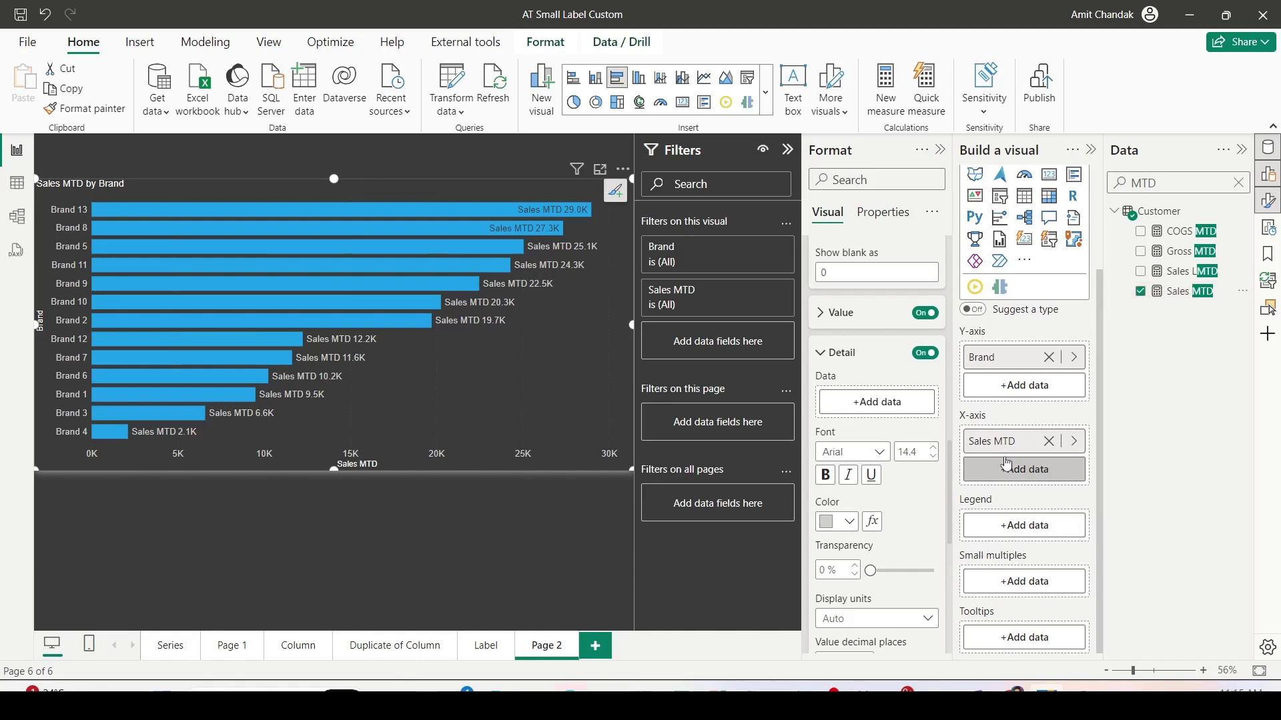
Look over the data labels' Value and Detail settings for the Sales MTD chart.
{"action": "left_click", "coordinate": [840, 313]}
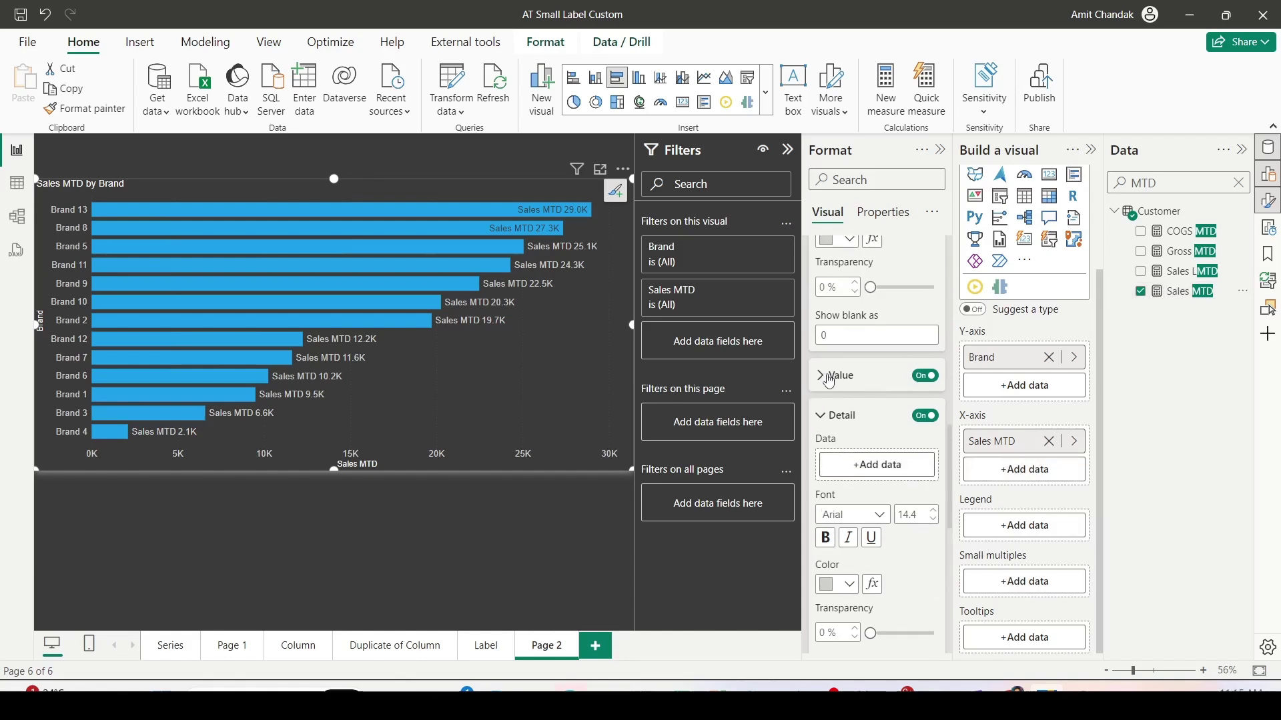
{"action": "scroll", "coordinate": [868, 446], "scroll_direction": "down", "scroll_amount": 3}
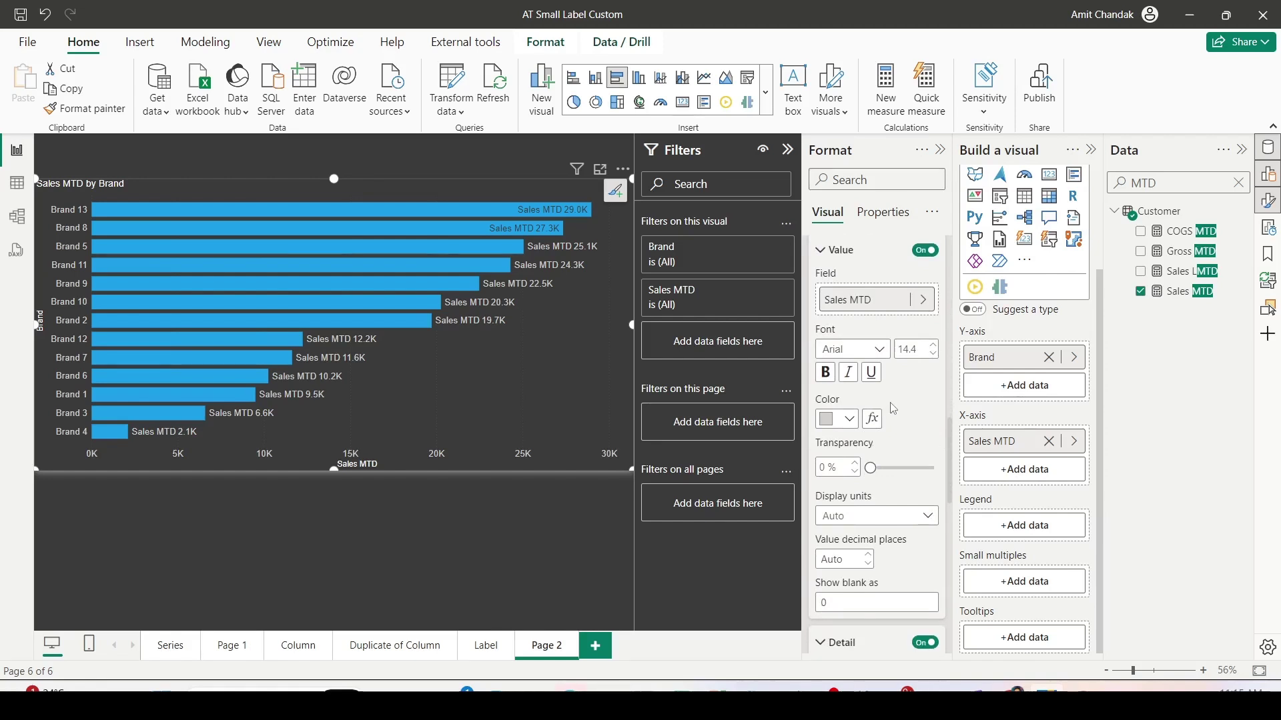
{"action": "scroll", "coordinate": [893, 408], "scroll_direction": "down", "scroll_amount": 5}
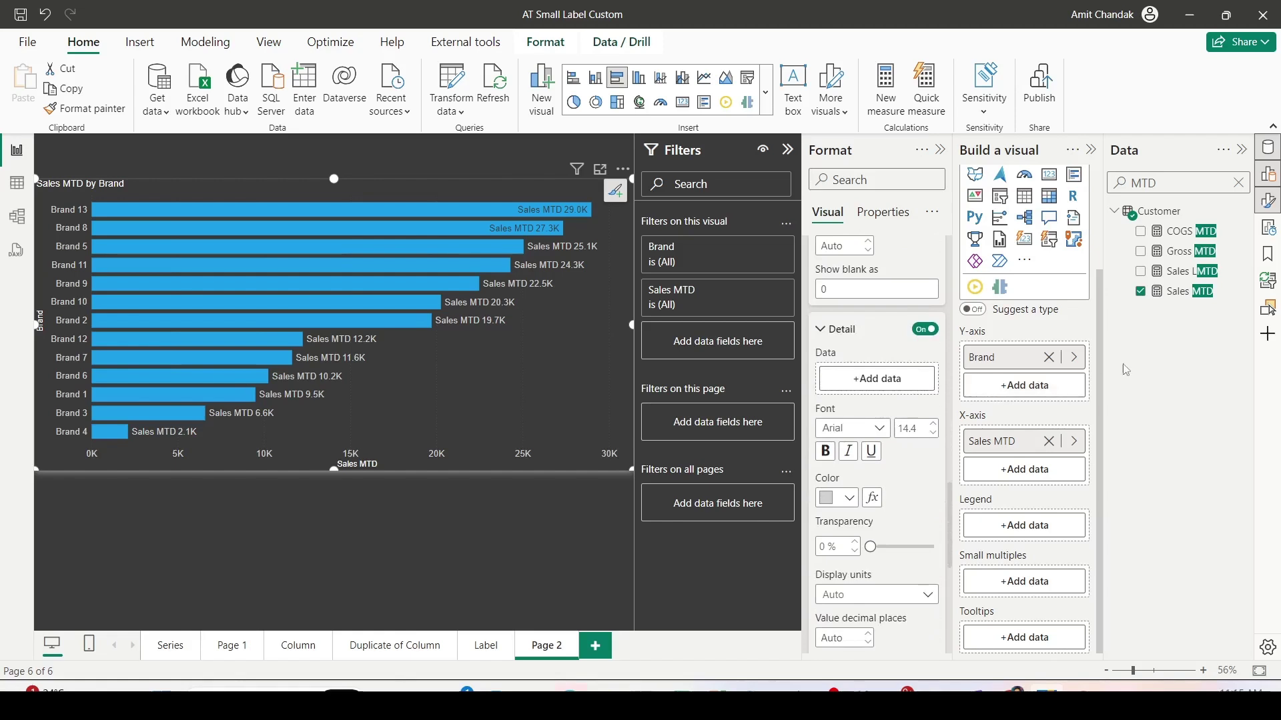
Search the data fields for MOM and examine the MOM Icon measure's formula, including its UNICHAR icon codes.
{"action": "double_click", "coordinate": [1142, 183]}
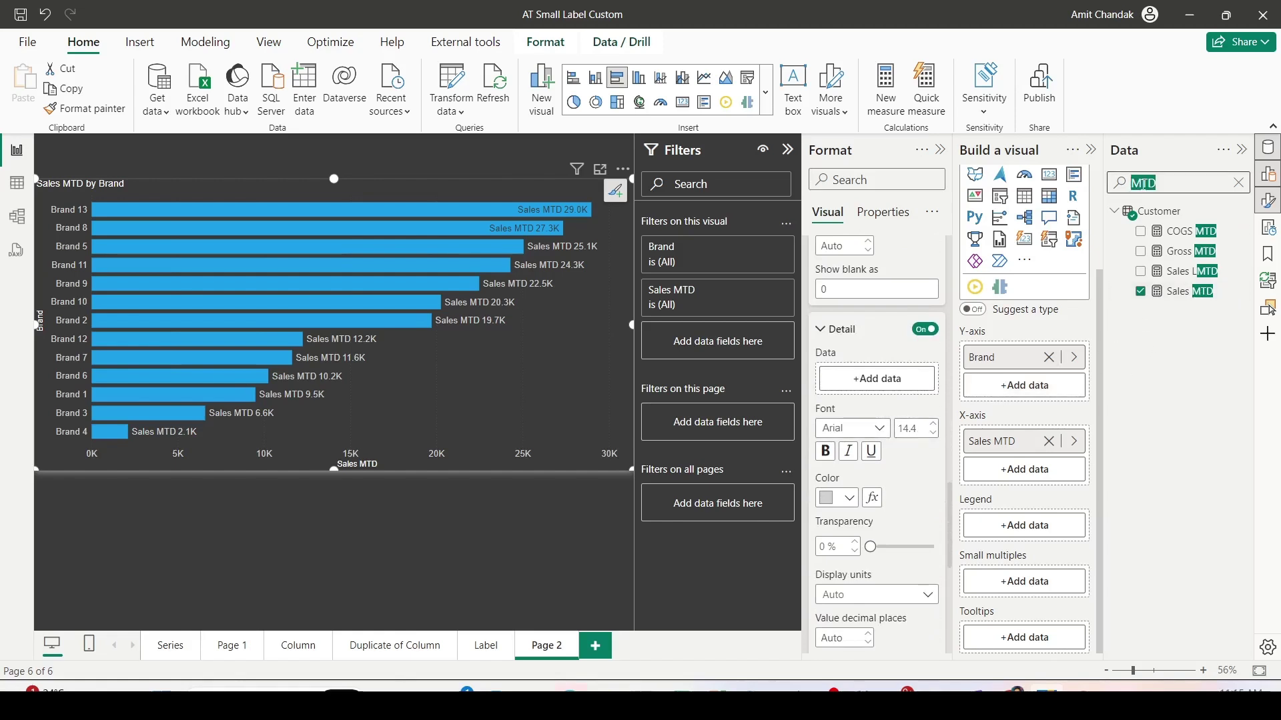
{"action": "type", "text": "MOM"}
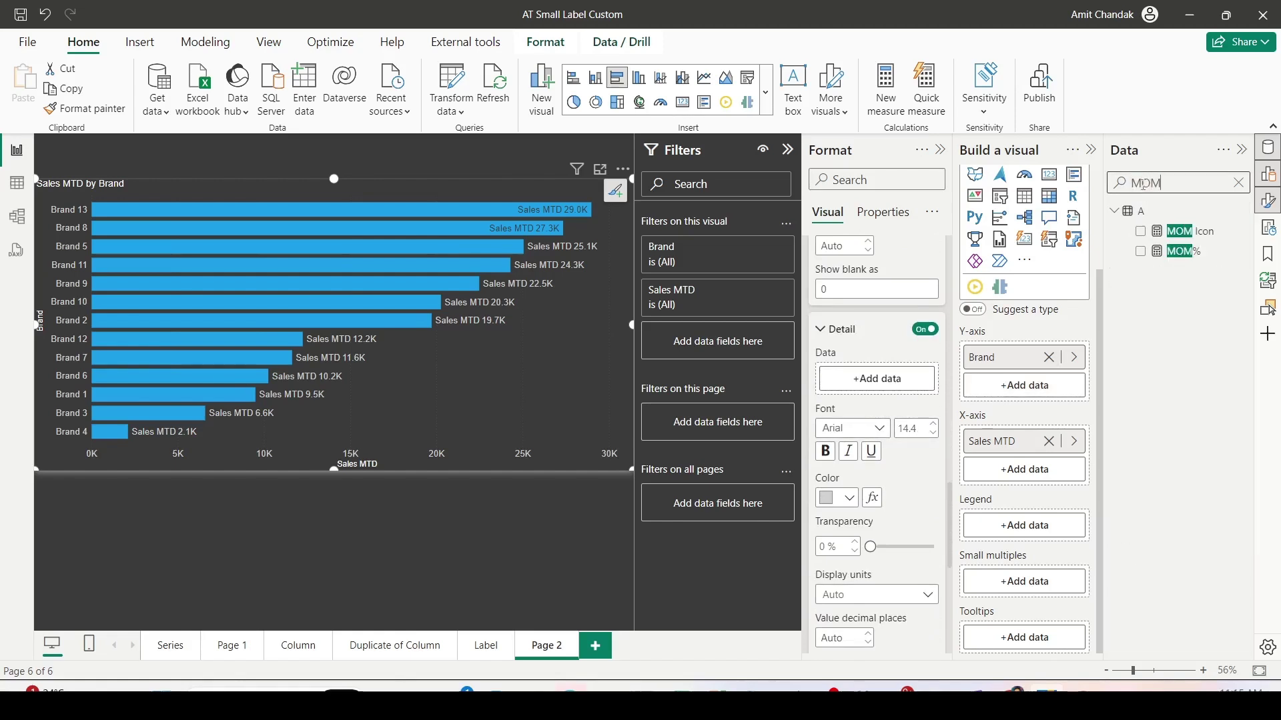
{"action": "left_click", "coordinate": [1188, 237]}
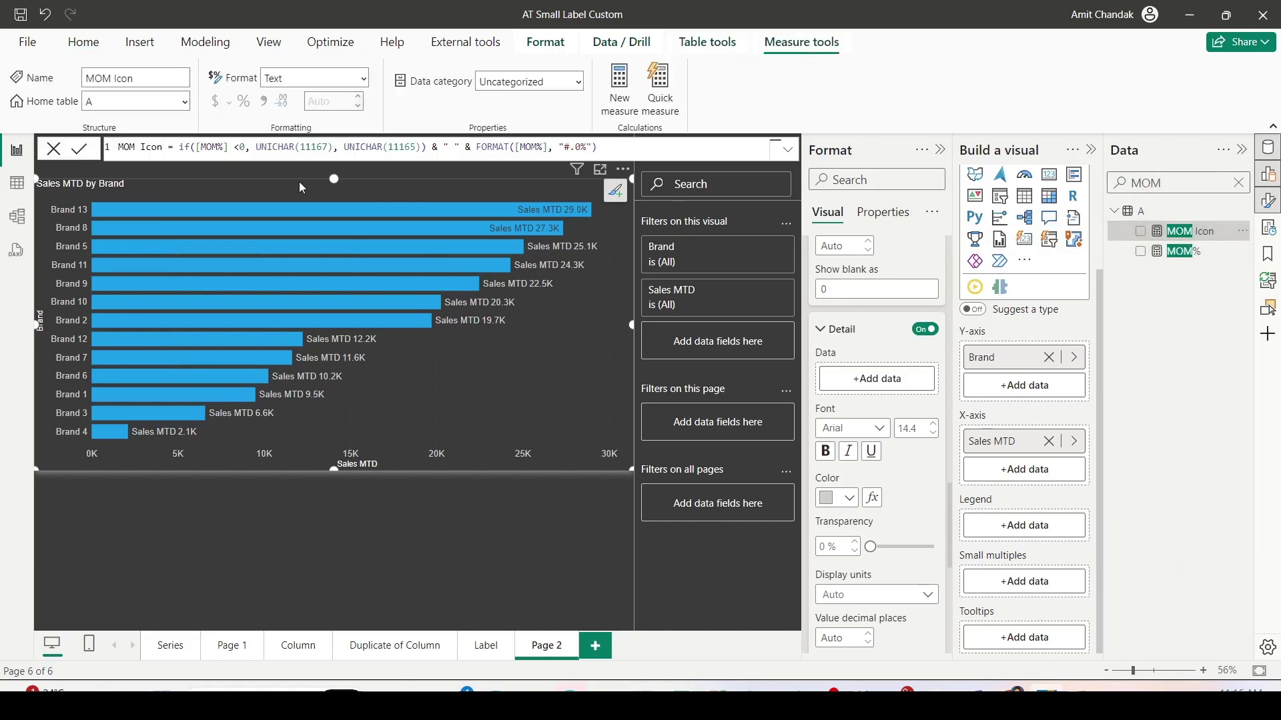
{"action": "left_click", "coordinate": [287, 148]}
{"action": "scroll", "coordinate": [335, 159], "scroll_direction": "up", "scroll_amount": 3}
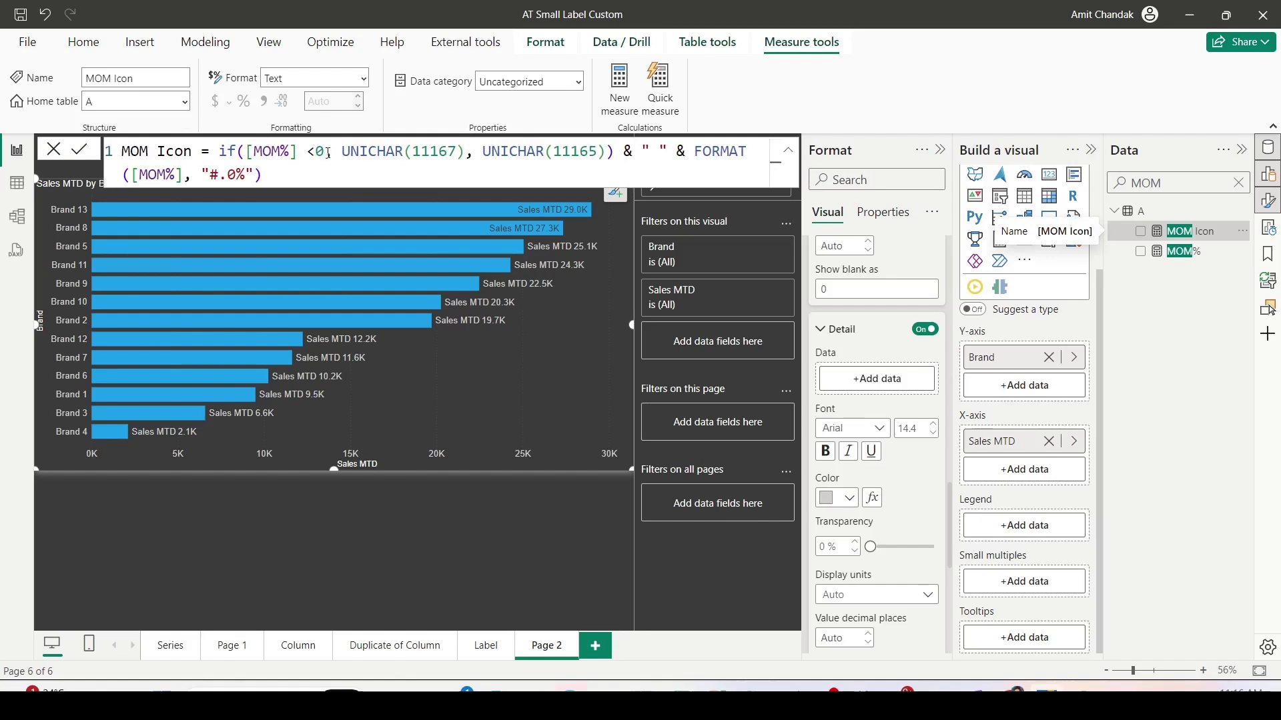
{"action": "left_click_drag", "start_coordinate": [336, 152], "coordinate": [608, 159]}
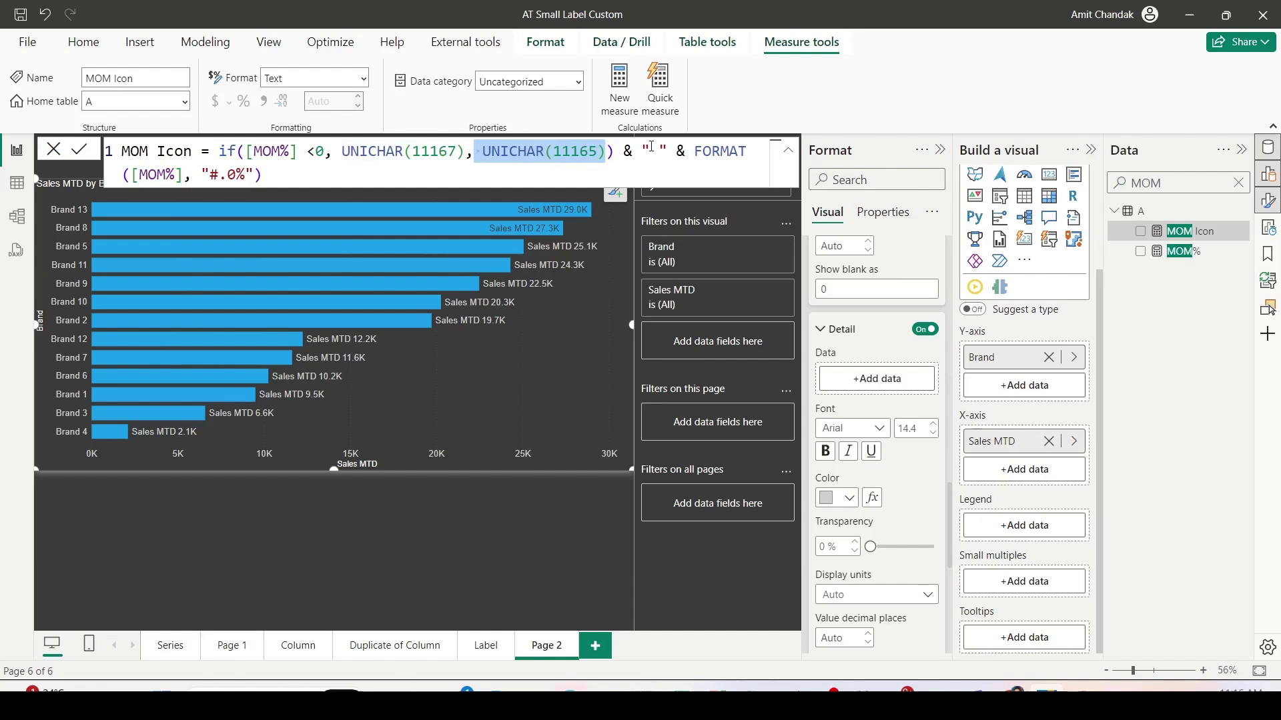
{"action": "key", "text": "Return"}
Make the label detail text bold and assign the MOM Icon measure as the detail data.
{"action": "scroll", "coordinate": [846, 390], "scroll_direction": "up", "scroll_amount": 1}
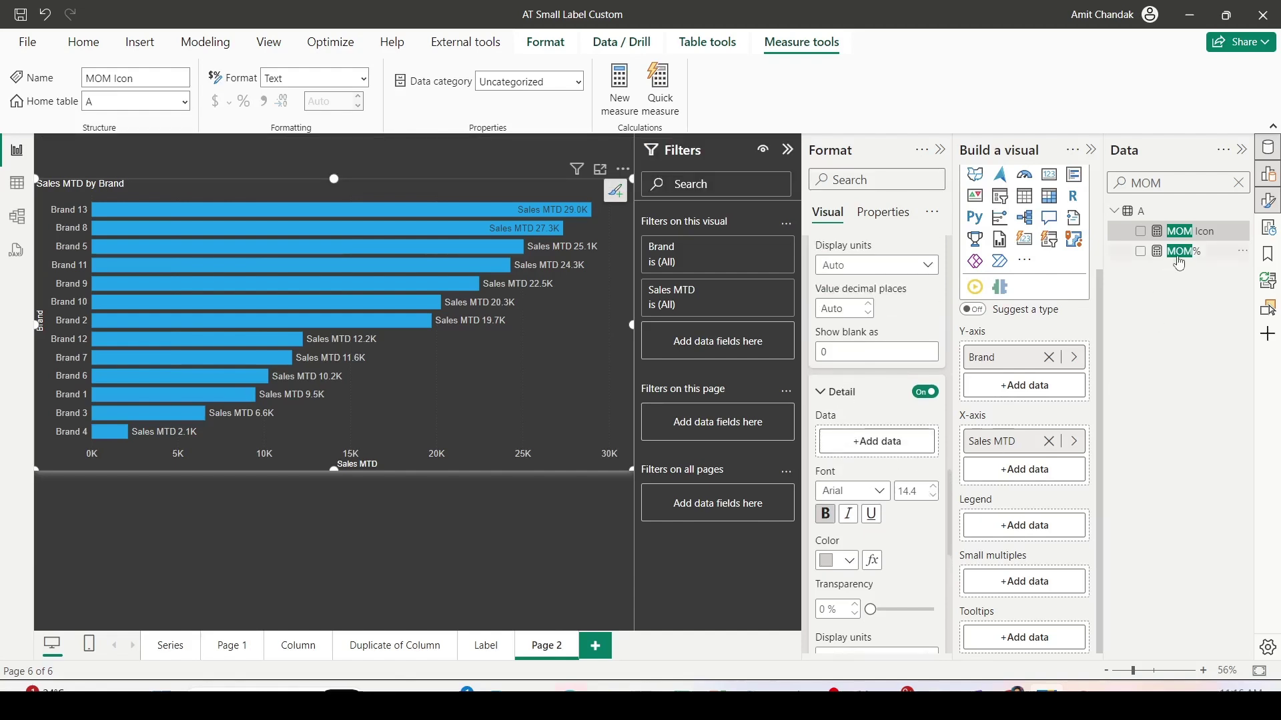
{"action": "left_click_drag", "start_coordinate": [1184, 233], "coordinate": [891, 448]}
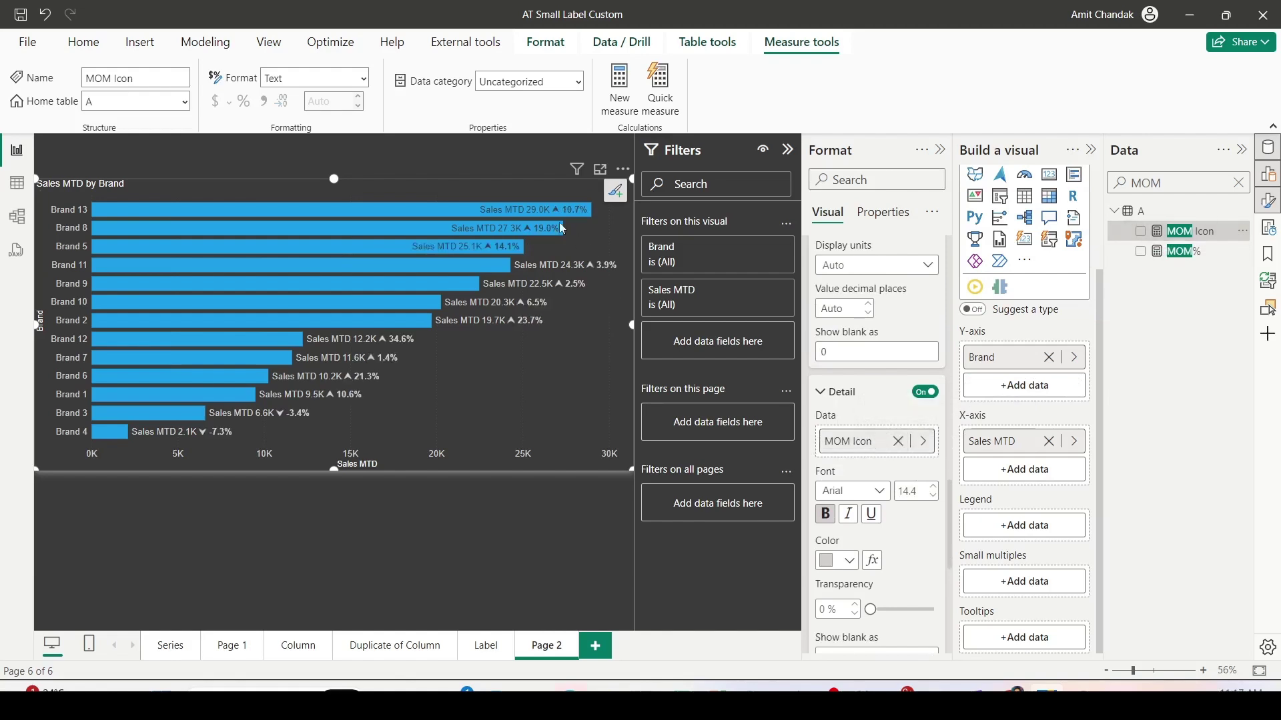
{"action": "mouse_move", "coordinate": [548, 212]}
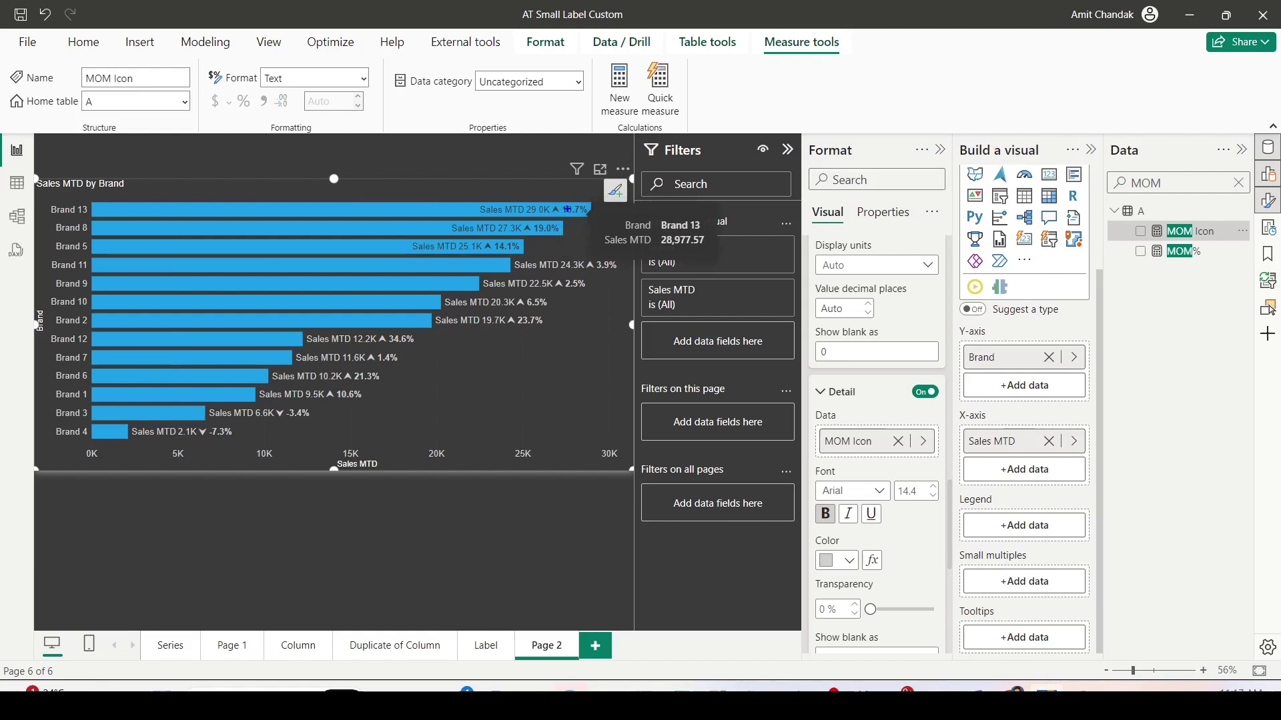
{"action": "left_click_drag", "start_coordinate": [548, 198], "coordinate": [591, 219]}
{"action": "key", "text": "Escape"}
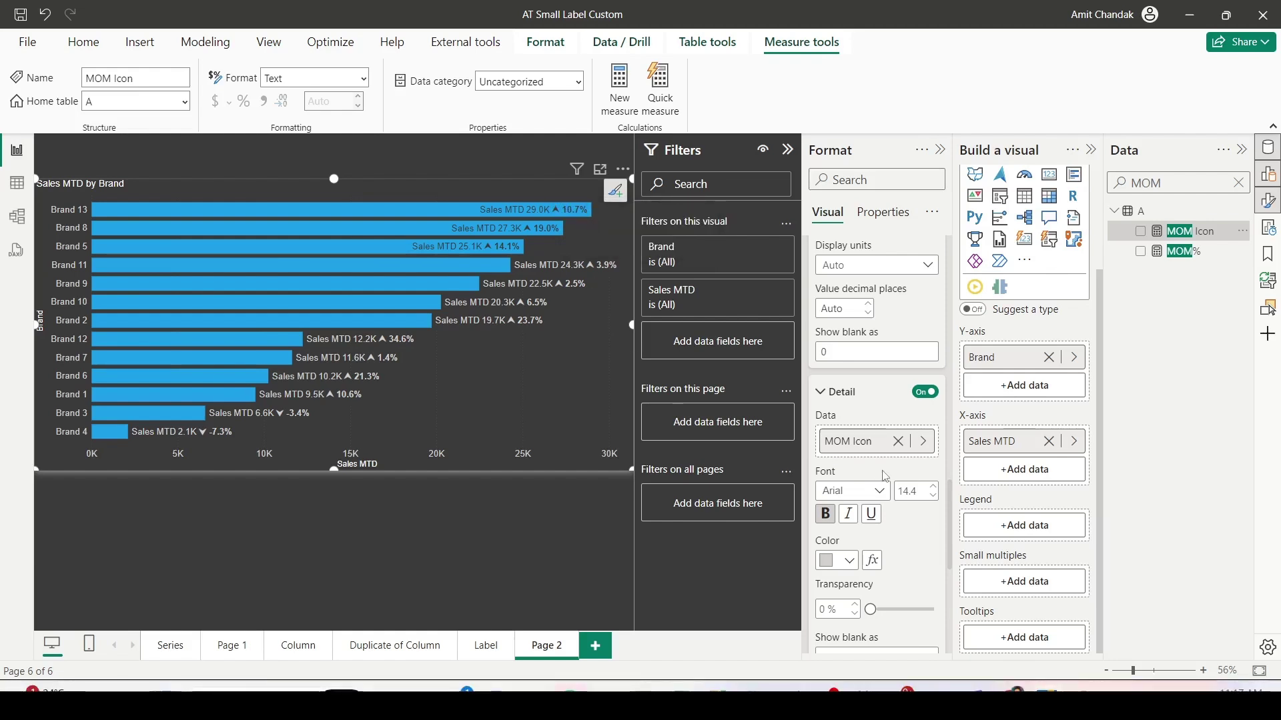
Examine the font, color, transparency and blank-value settings of the label's Detail, Title and Value sections.
{"action": "scroll", "coordinate": [885, 476], "scroll_direction": "down", "scroll_amount": 2}
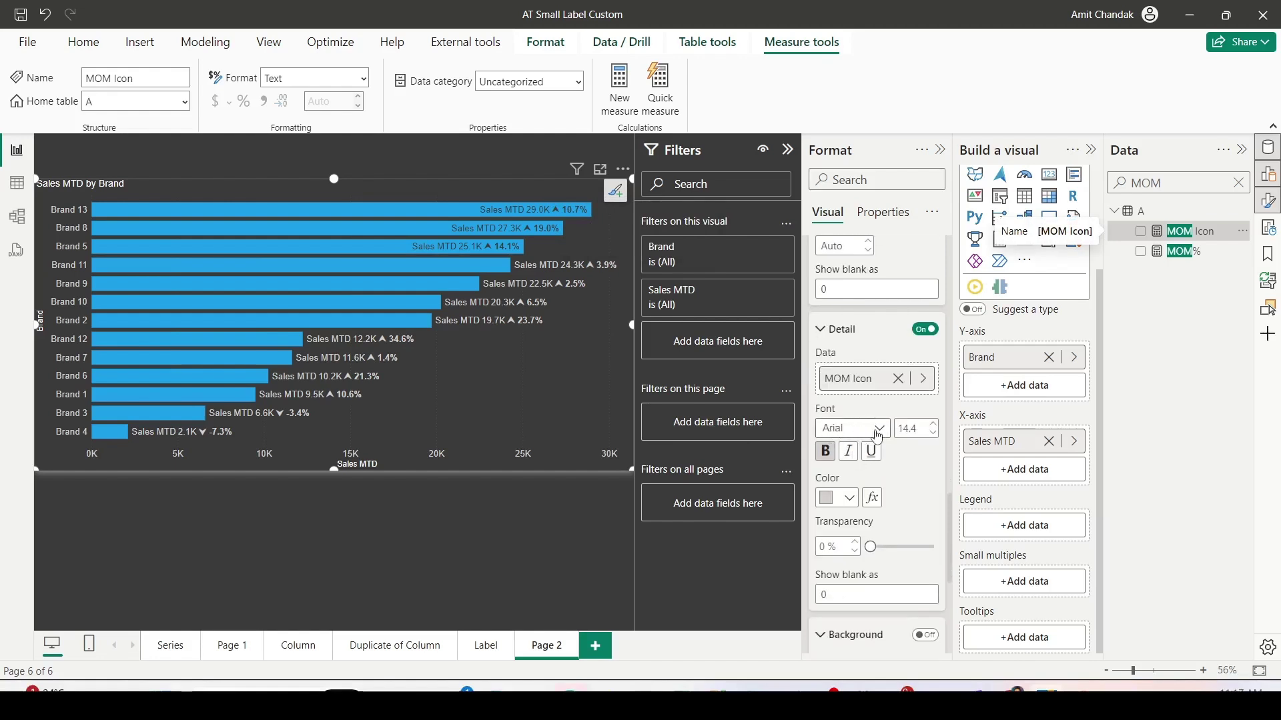
{"action": "left_click", "coordinate": [826, 451]}
{"action": "scroll", "coordinate": [841, 454], "scroll_direction": "down", "scroll_amount": 2}
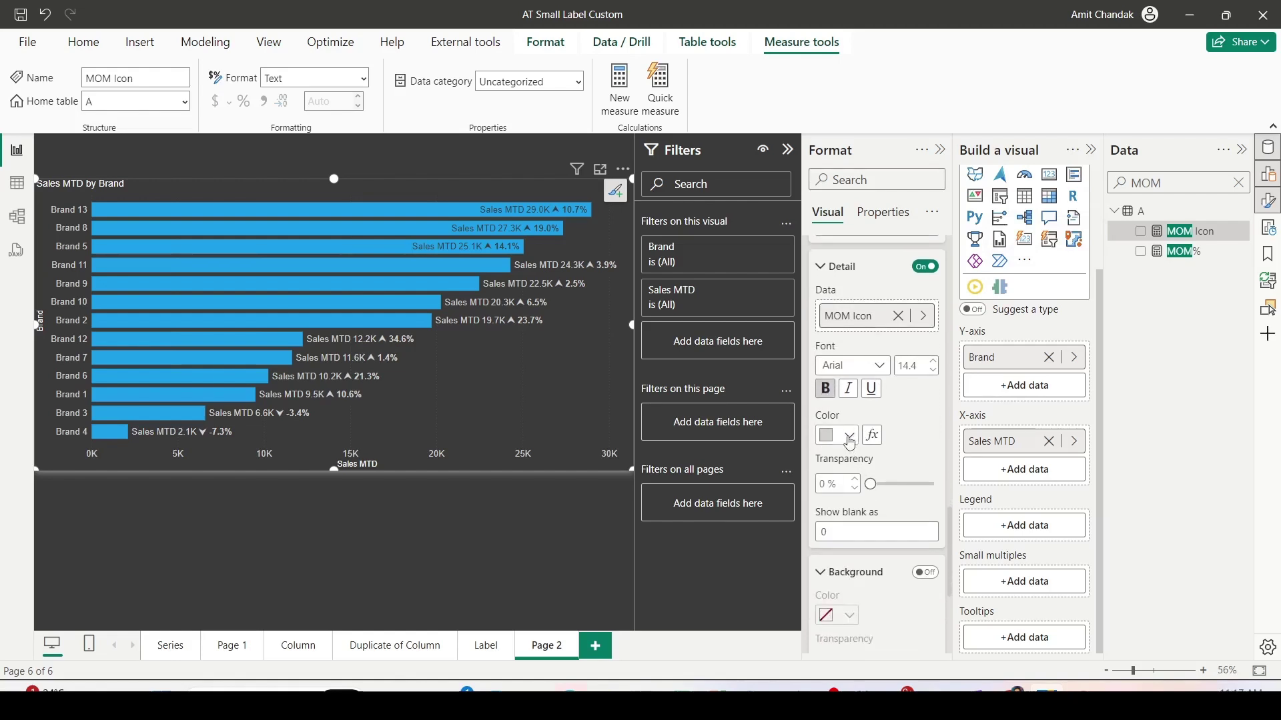
{"action": "mouse_move", "coordinate": [871, 485]}
{"action": "left_mouse_down"}
{"action": "mouse_move", "coordinate": [887, 488]}
{"action": "mouse_move", "coordinate": [865, 487]}
{"action": "left_mouse_up"}
{"action": "scroll", "coordinate": [908, 471], "scroll_direction": "up", "scroll_amount": 4}
{"action": "scroll", "coordinate": [908, 471], "scroll_direction": "up", "scroll_amount": 10}
{"action": "scroll", "coordinate": [907, 471], "scroll_direction": "up", "scroll_amount": 8}
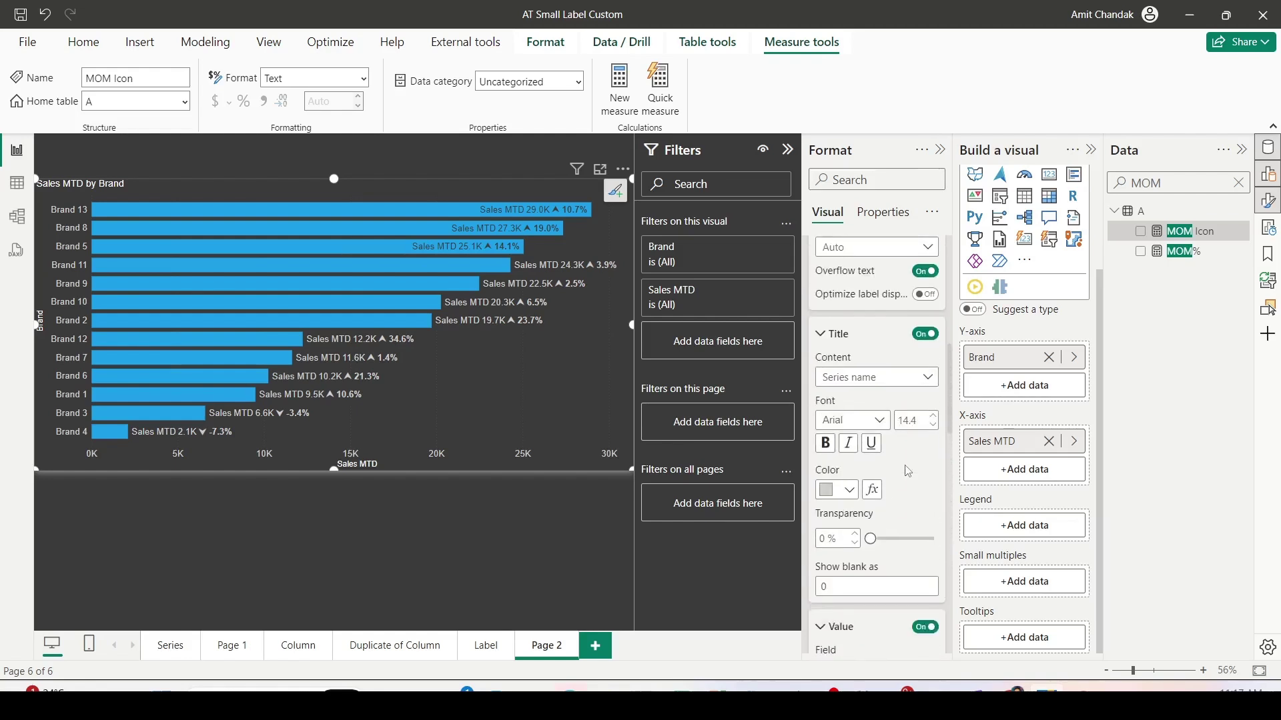
{"action": "scroll", "coordinate": [908, 471], "scroll_direction": "down", "scroll_amount": 4}
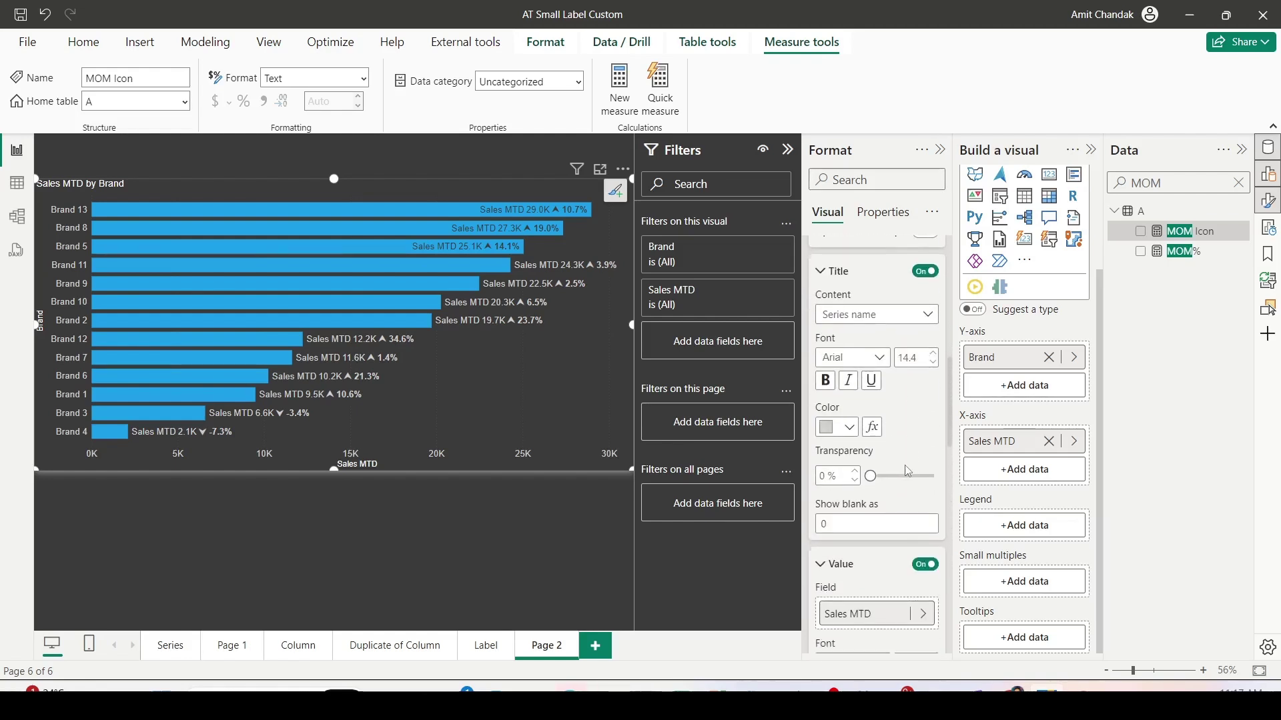
{"action": "scroll", "coordinate": [906, 463], "scroll_direction": "down", "scroll_amount": 10}
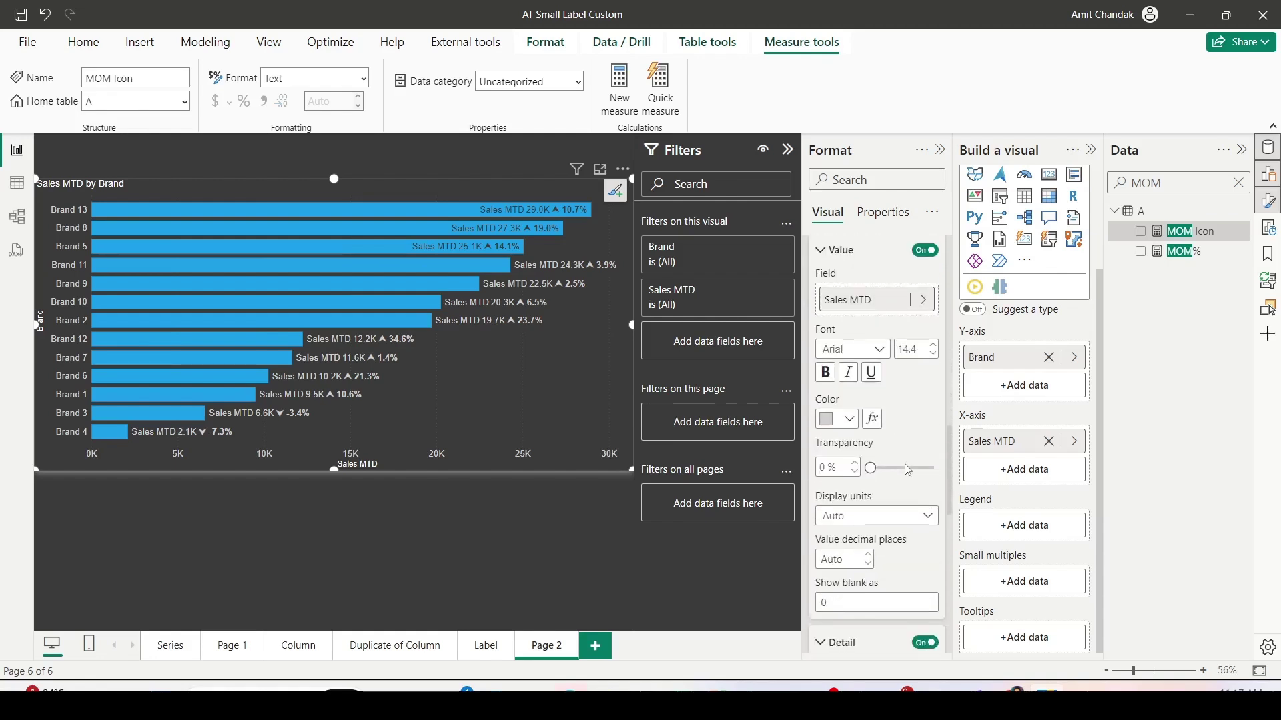
{"action": "scroll", "coordinate": [908, 471], "scroll_direction": "down", "scroll_amount": 5}
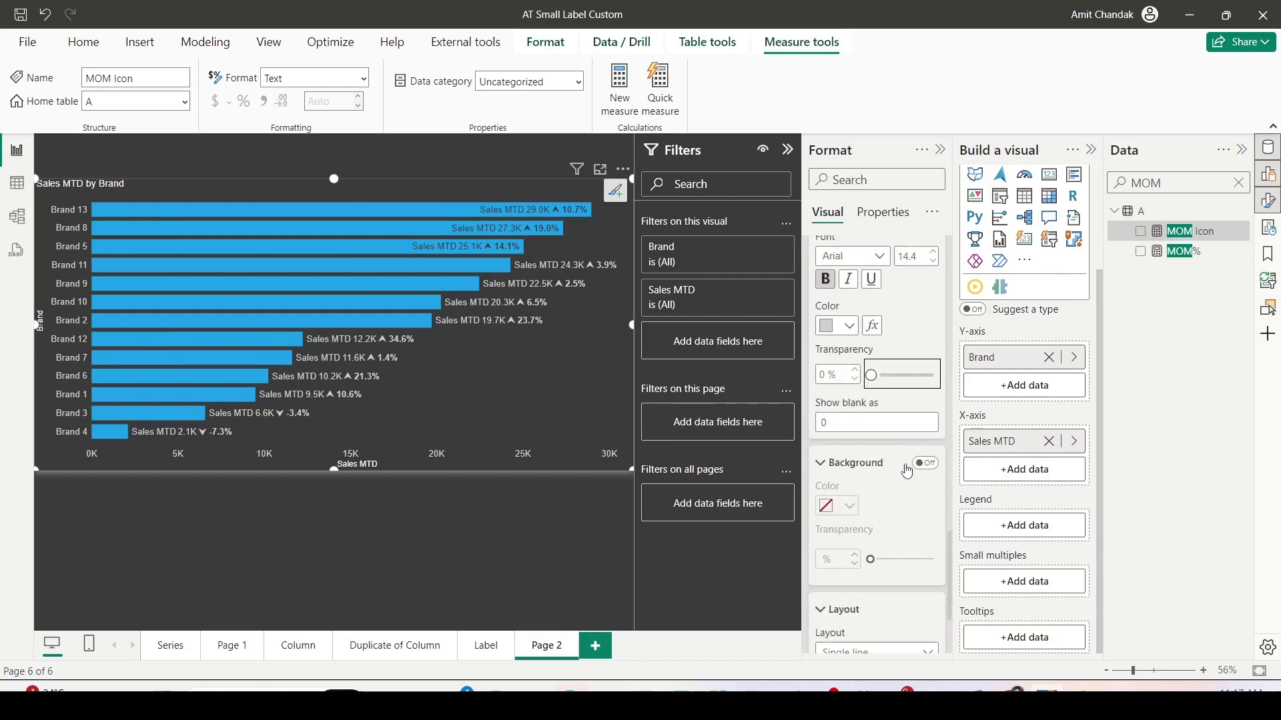
Turn on the data label background with a light blue color and 59% transparency.
{"action": "left_click", "coordinate": [926, 447]}
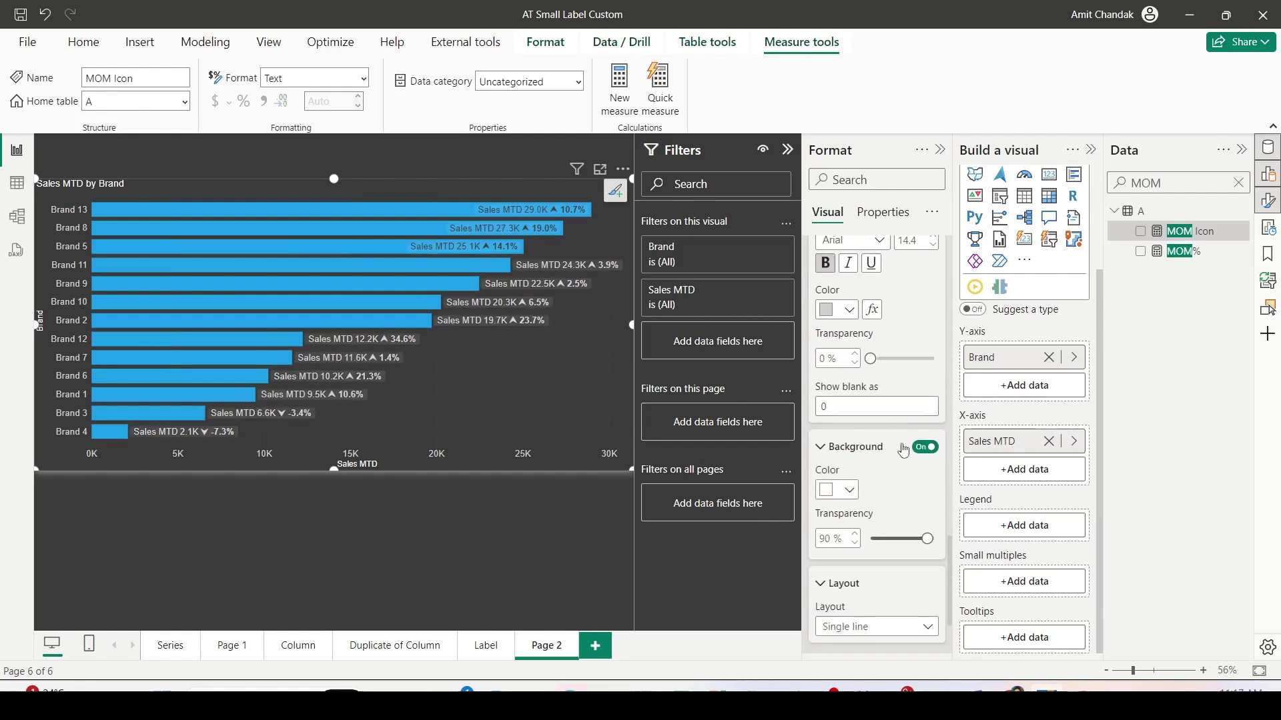
{"action": "left_click", "coordinate": [850, 491]}
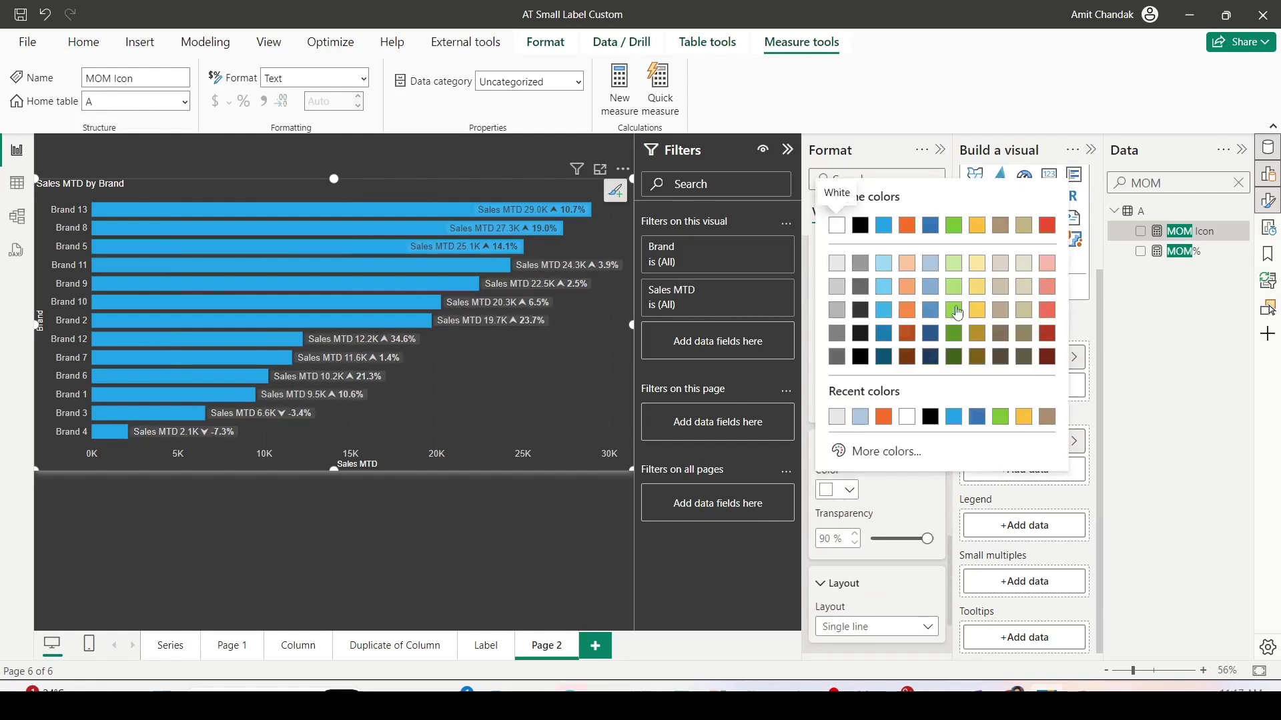
{"action": "left_click", "coordinate": [885, 266]}
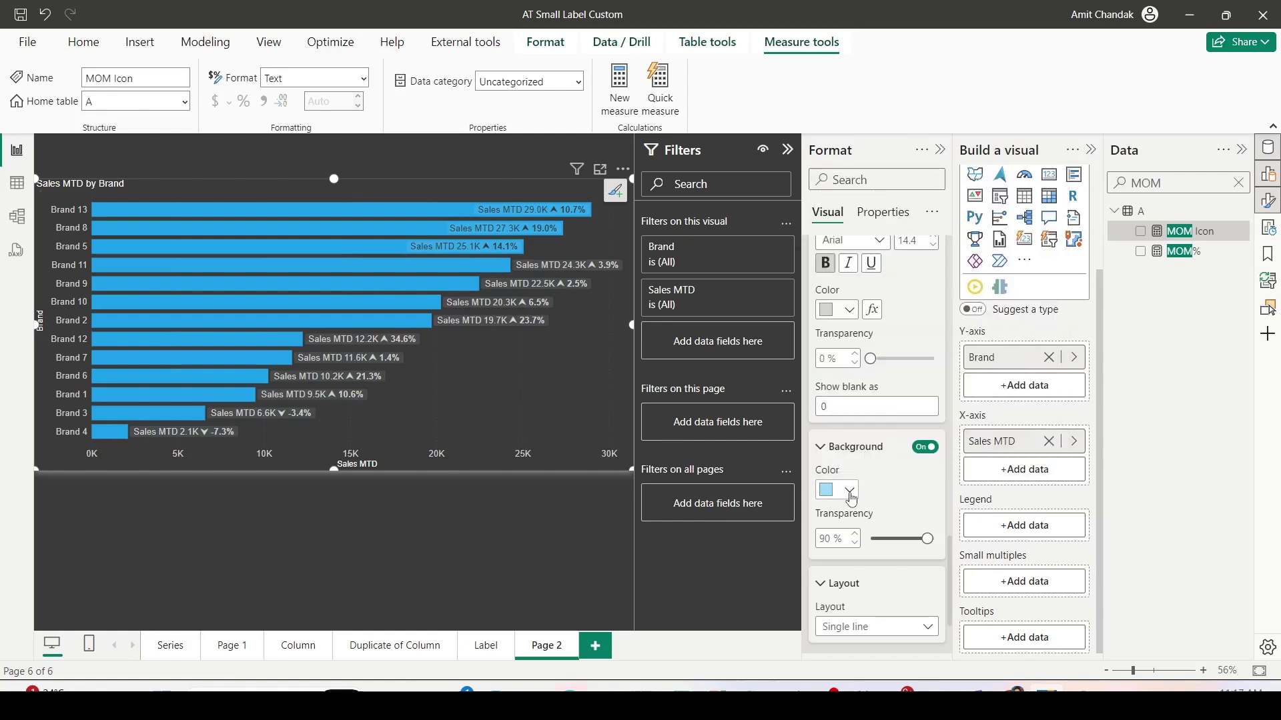
{"action": "left_click_drag", "start_coordinate": [927, 539], "coordinate": [907, 539]}
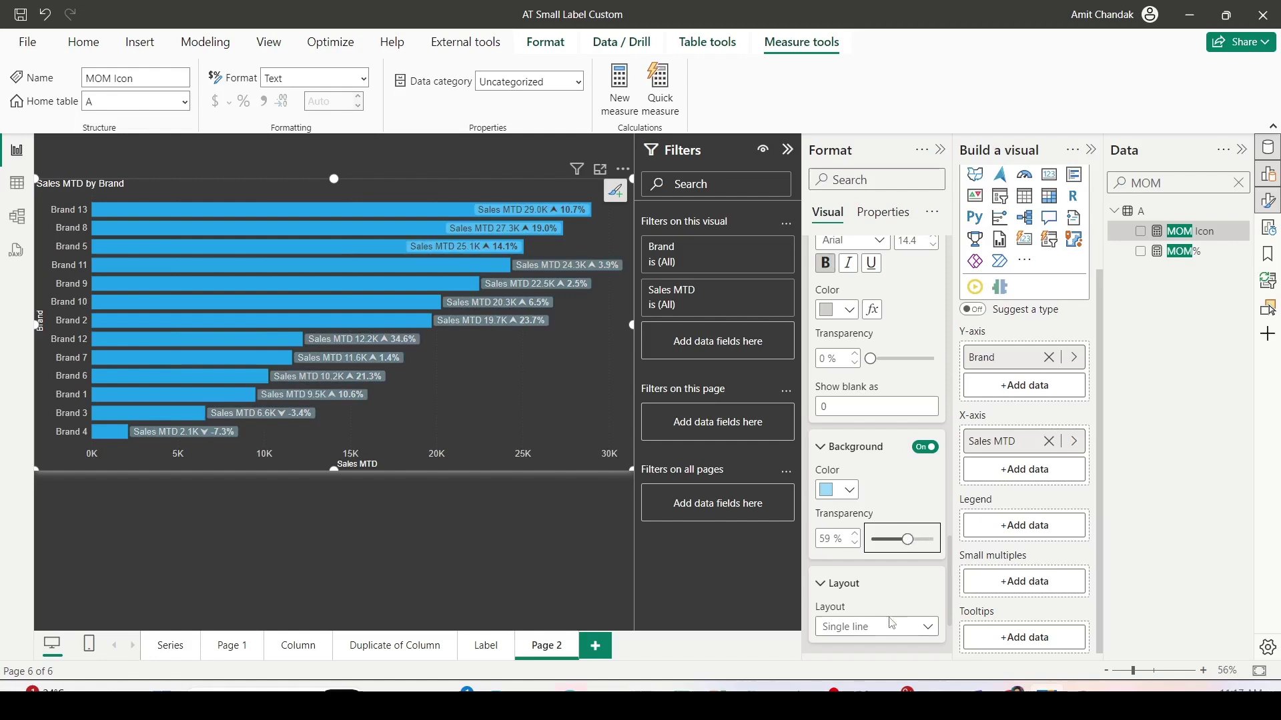
Try the Multi-line layout for the data labels and return the layout to Single line.
{"action": "scroll", "coordinate": [866, 518], "scroll_direction": "down", "scroll_amount": 2}
{"action": "mouse_move", "coordinate": [808, 437]}
{"action": "left_mouse_down"}
{"action": "mouse_move", "coordinate": [855, 485]}
{"action": "mouse_move", "coordinate": [941, 519]}
{"action": "left_mouse_up"}
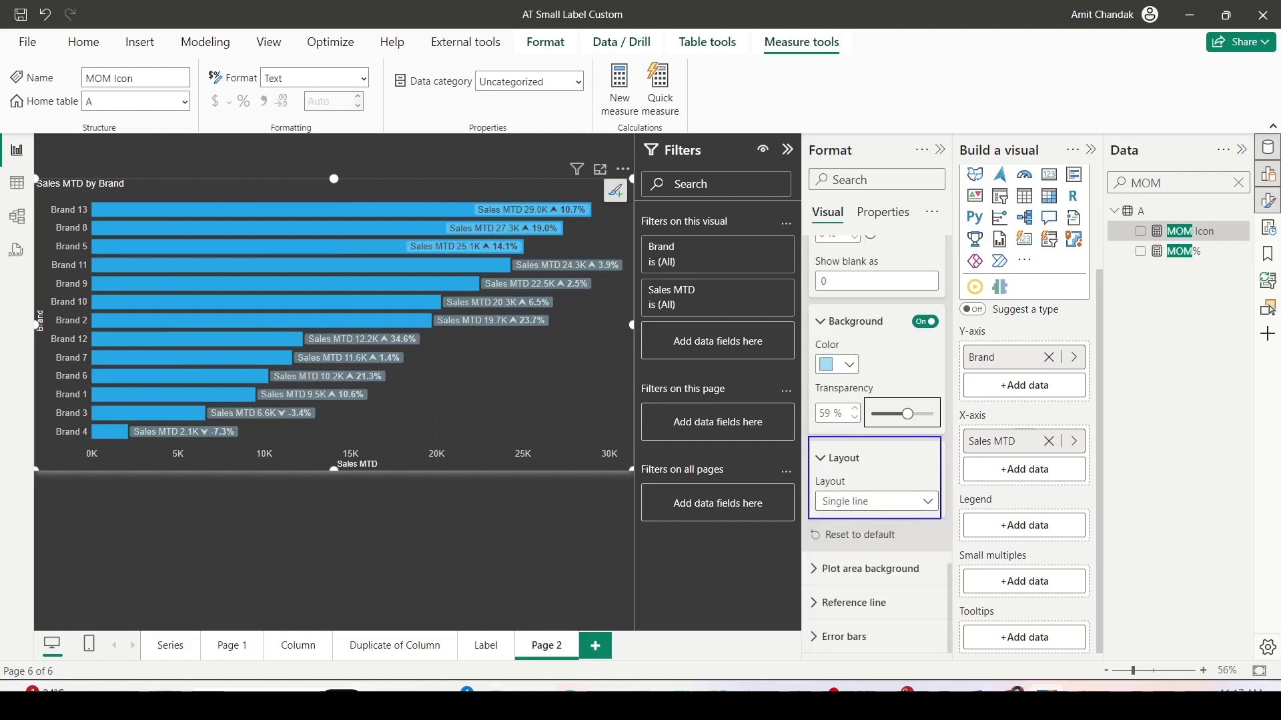
{"action": "left_click", "coordinate": [927, 502]}
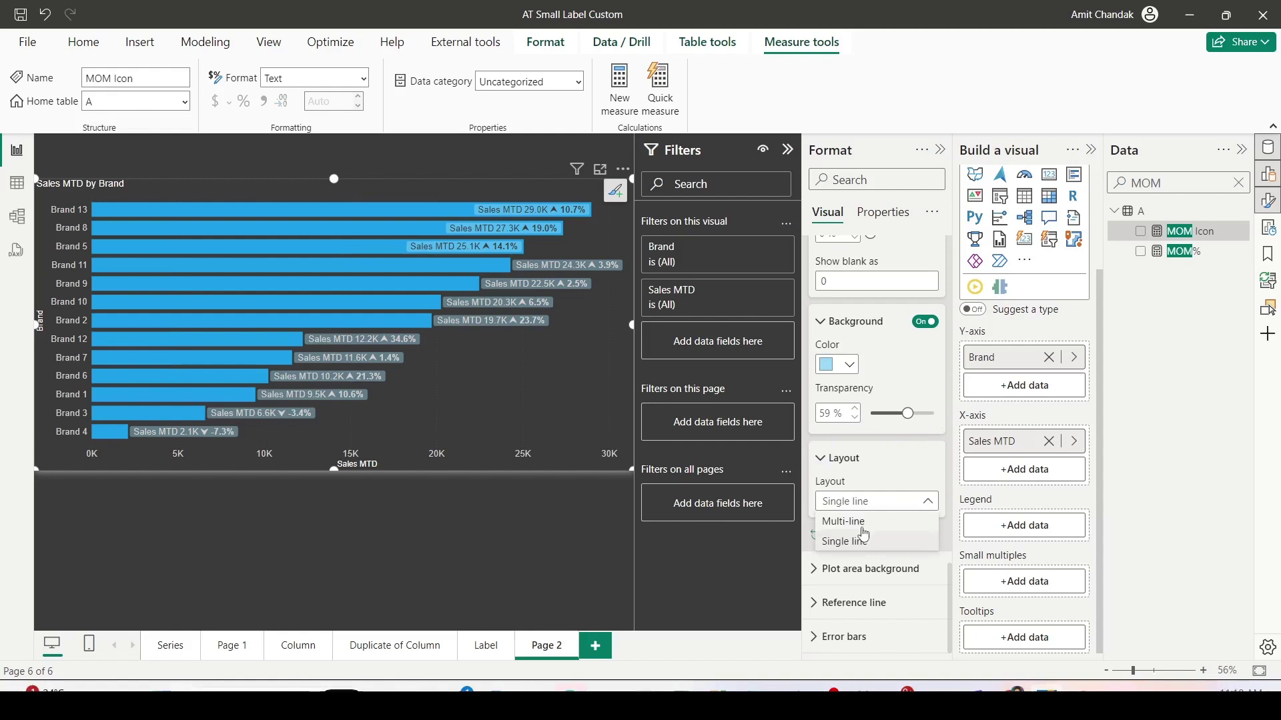
{"action": "left_click", "coordinate": [854, 519]}
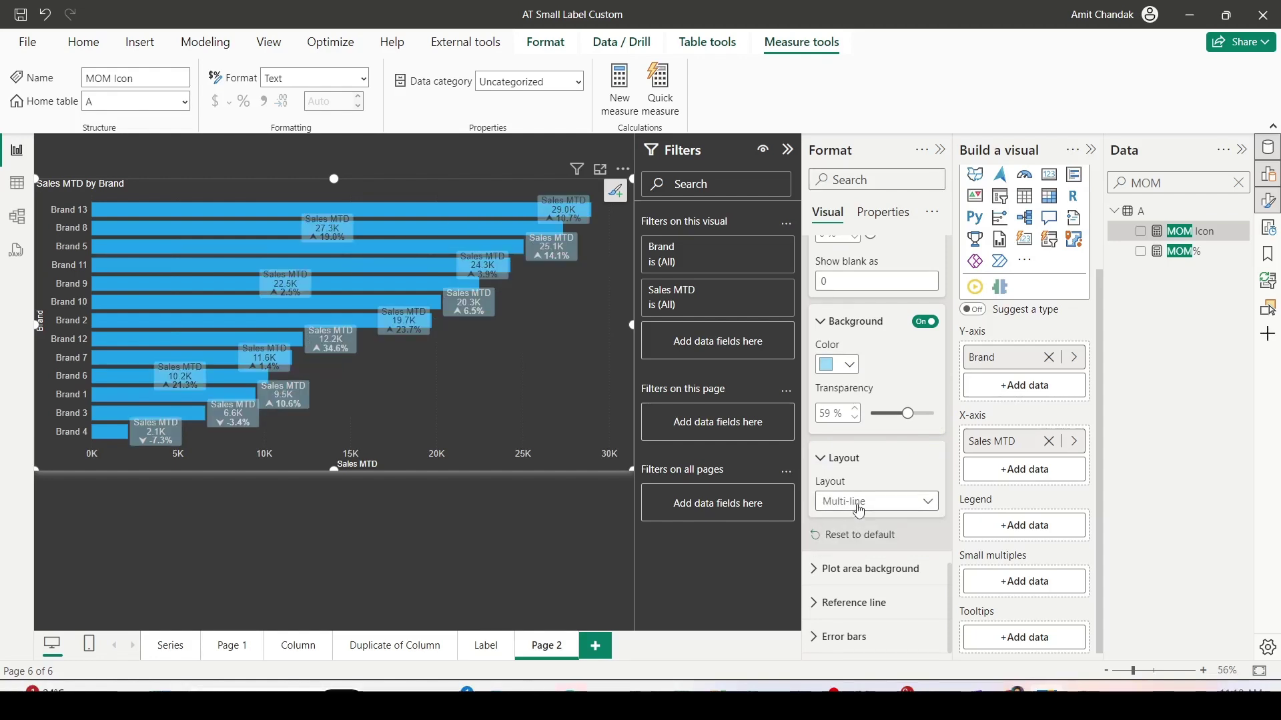
{"action": "left_click", "coordinate": [858, 506]}
{"action": "left_click", "coordinate": [856, 546]}
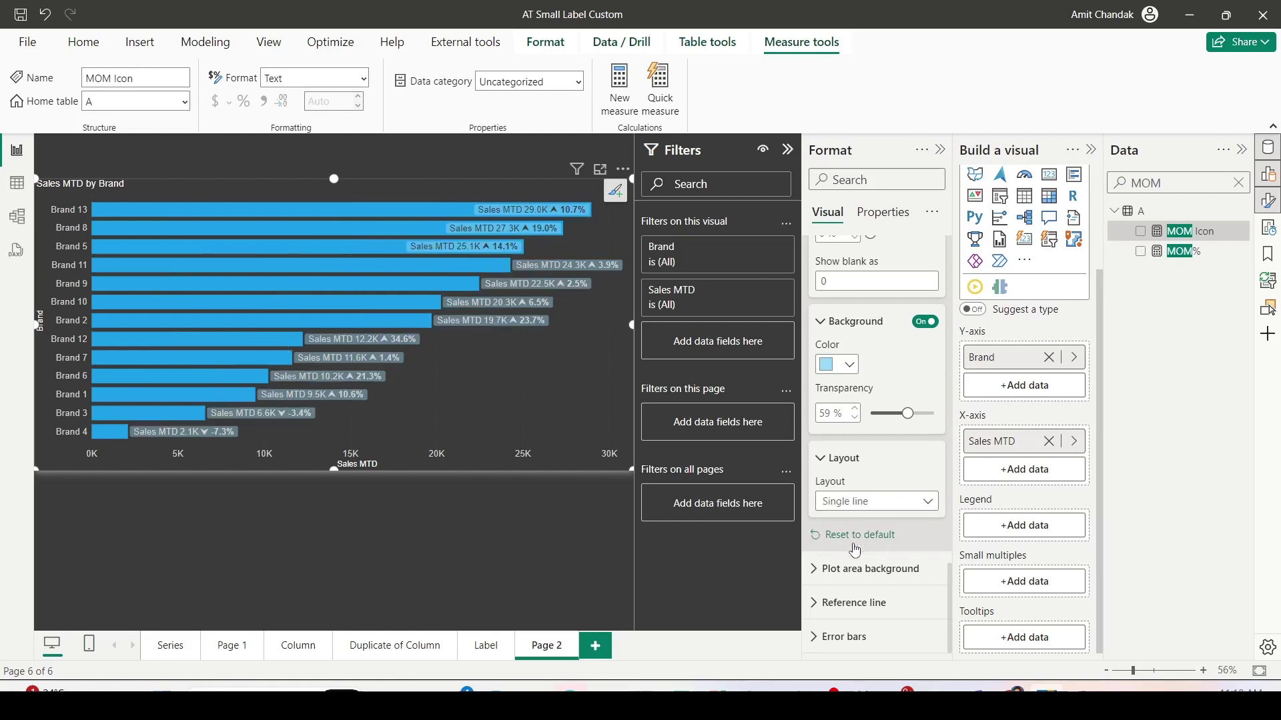
{"action": "scroll", "coordinate": [890, 487], "scroll_direction": "up", "scroll_amount": 3}
{"action": "scroll", "coordinate": [891, 486], "scroll_direction": "up", "scroll_amount": 2}
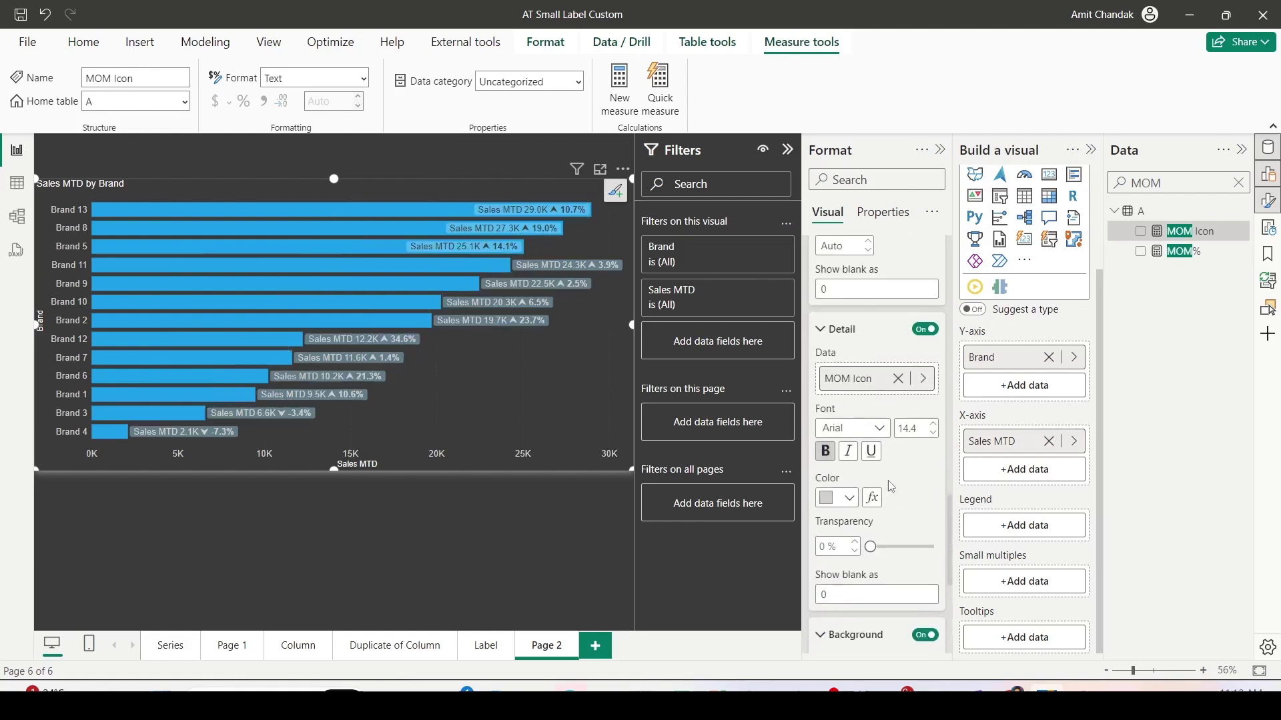
{"action": "scroll", "coordinate": [891, 485], "scroll_direction": "up", "scroll_amount": 6}
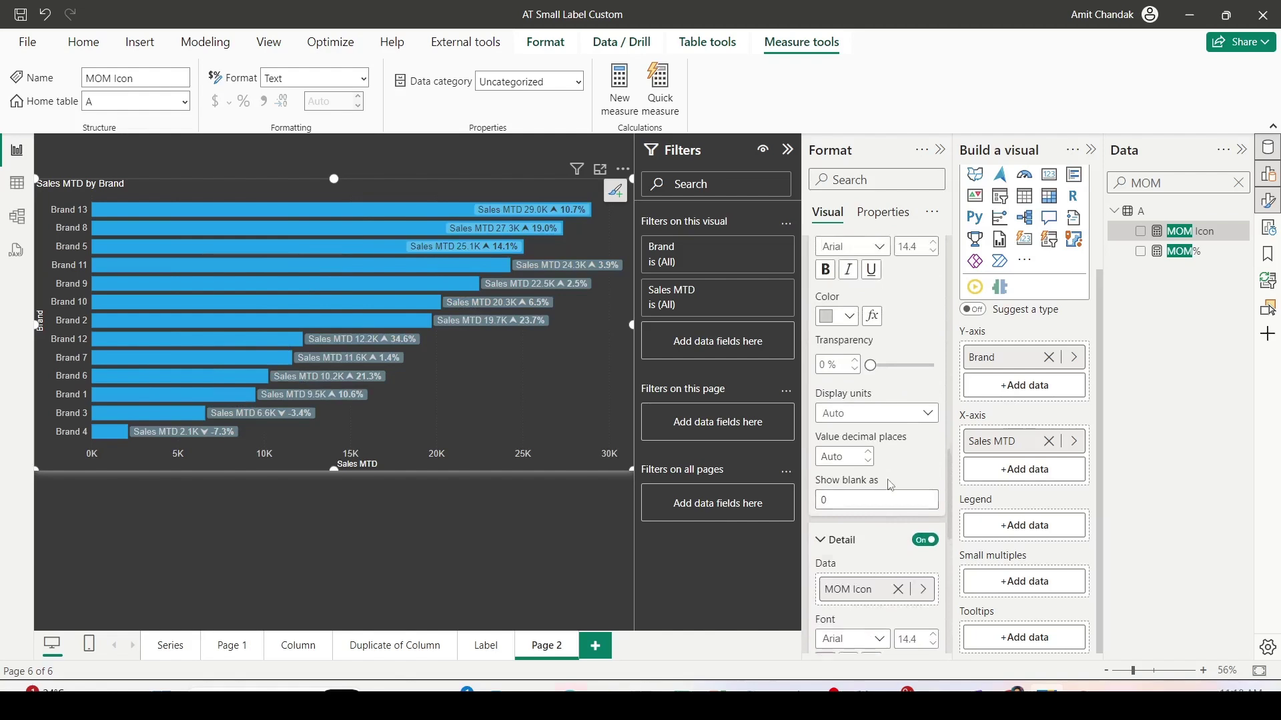
{"action": "scroll", "coordinate": [888, 452], "scroll_direction": "down", "scroll_amount": 6}
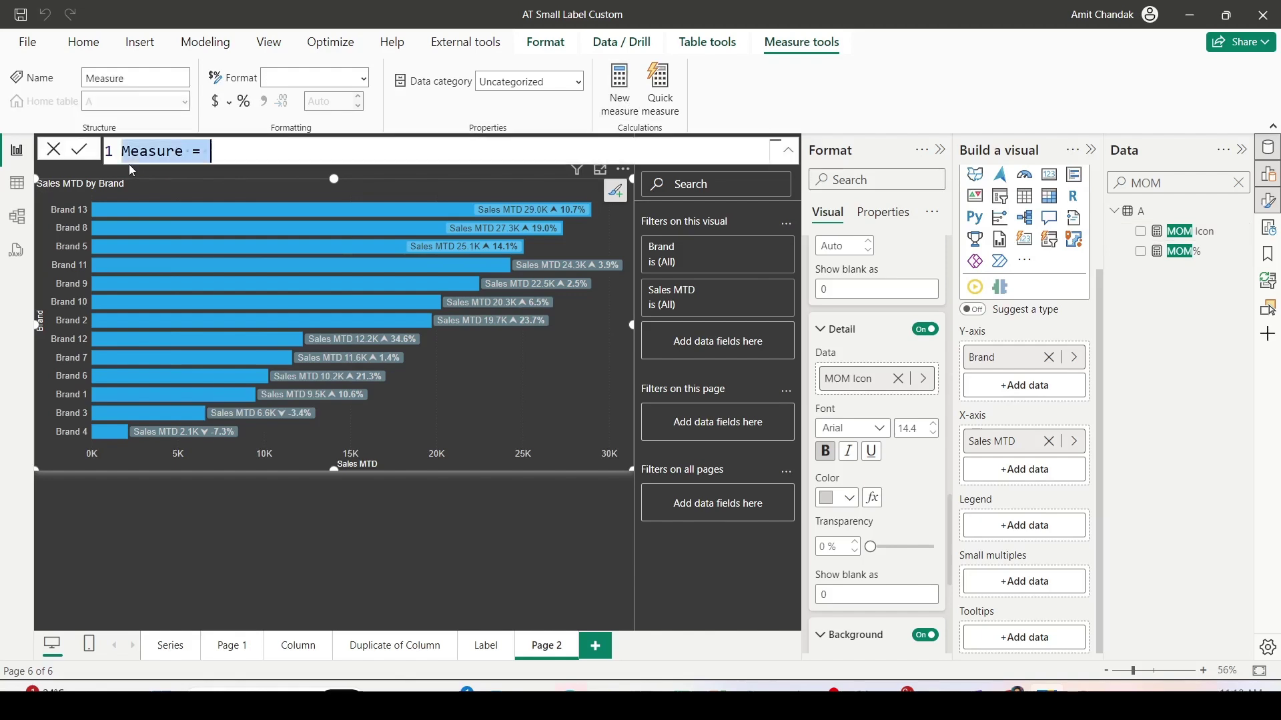
Create the measure MOM Color = if([MOM%]<0, "Red", "Green").
{"action": "type", "text": "MOM Color"}
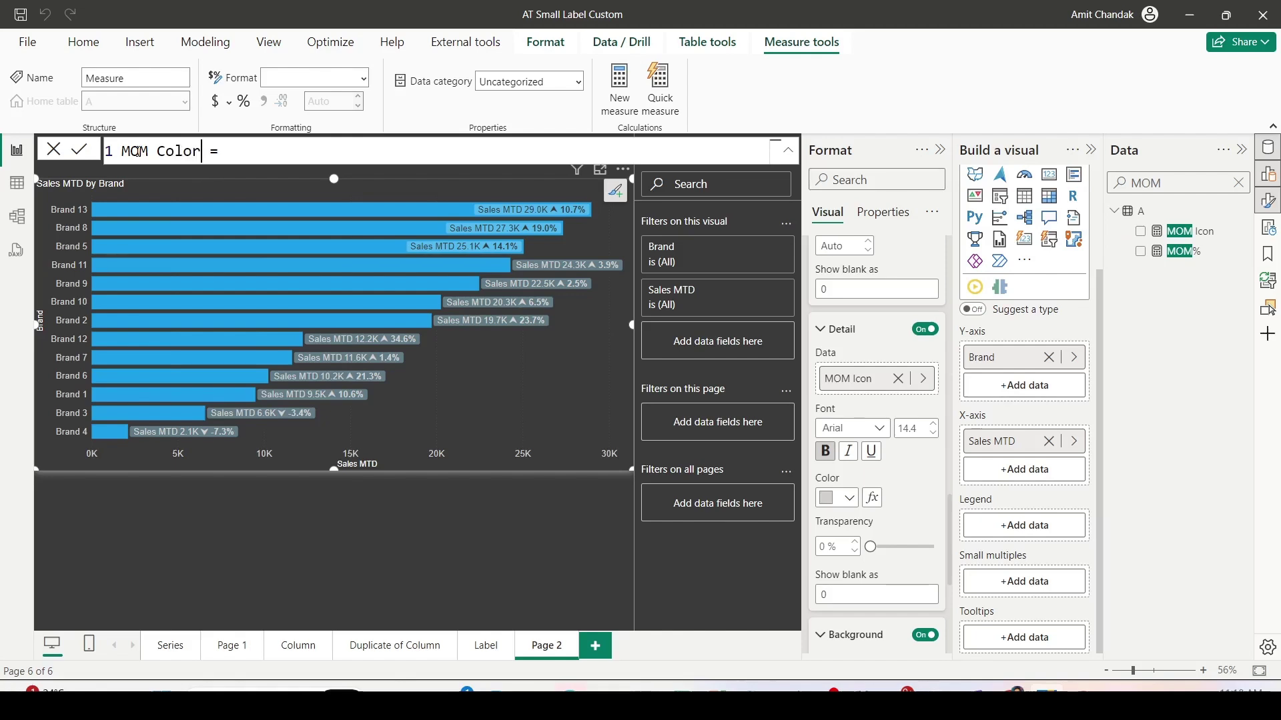
{"action": "type", "text": " = if"}
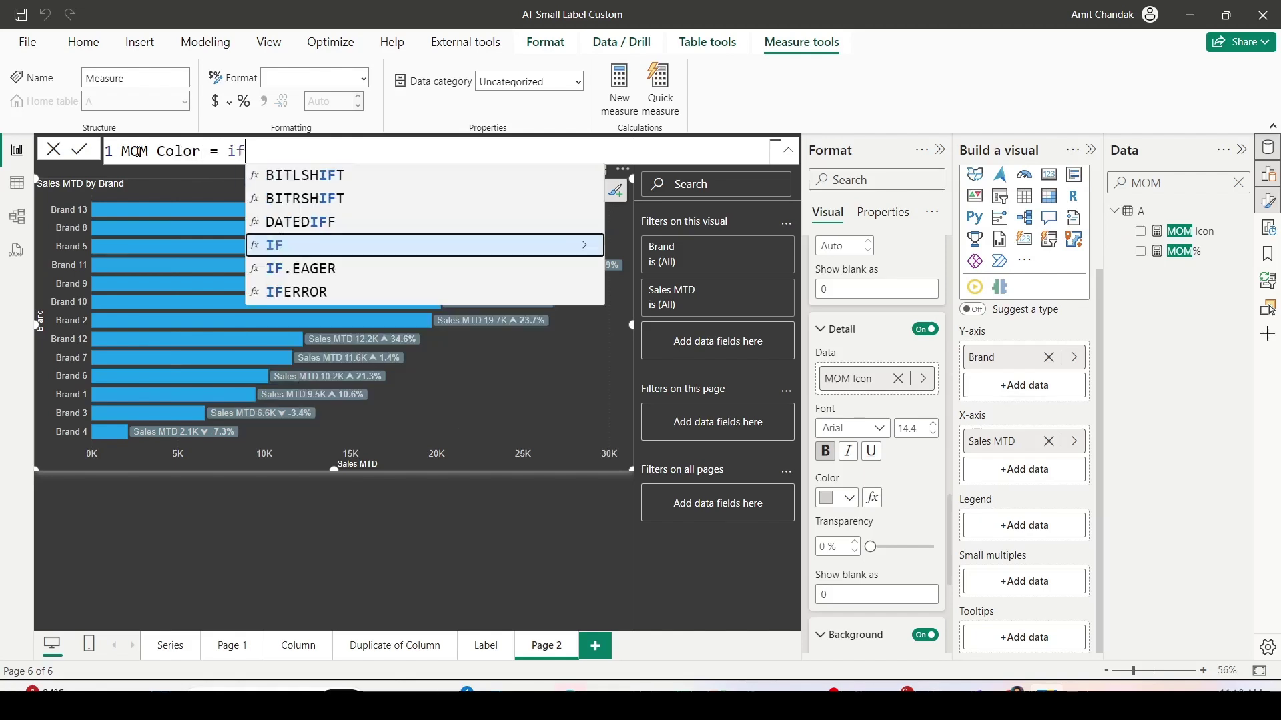
{"action": "type", "text": "(["}
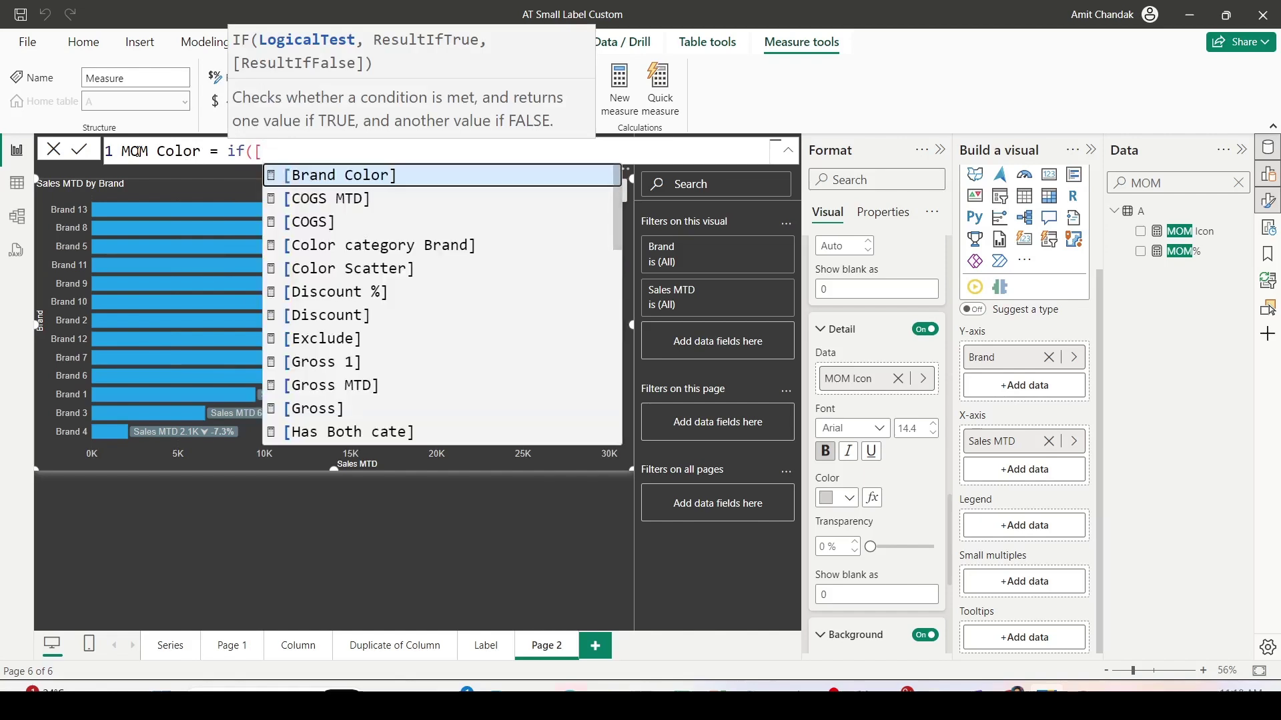
{"action": "type", "text": "m"}
{"action": "key", "text": "Down"}
{"action": "key", "text": "Down"}
{"action": "key", "text": "Down"}
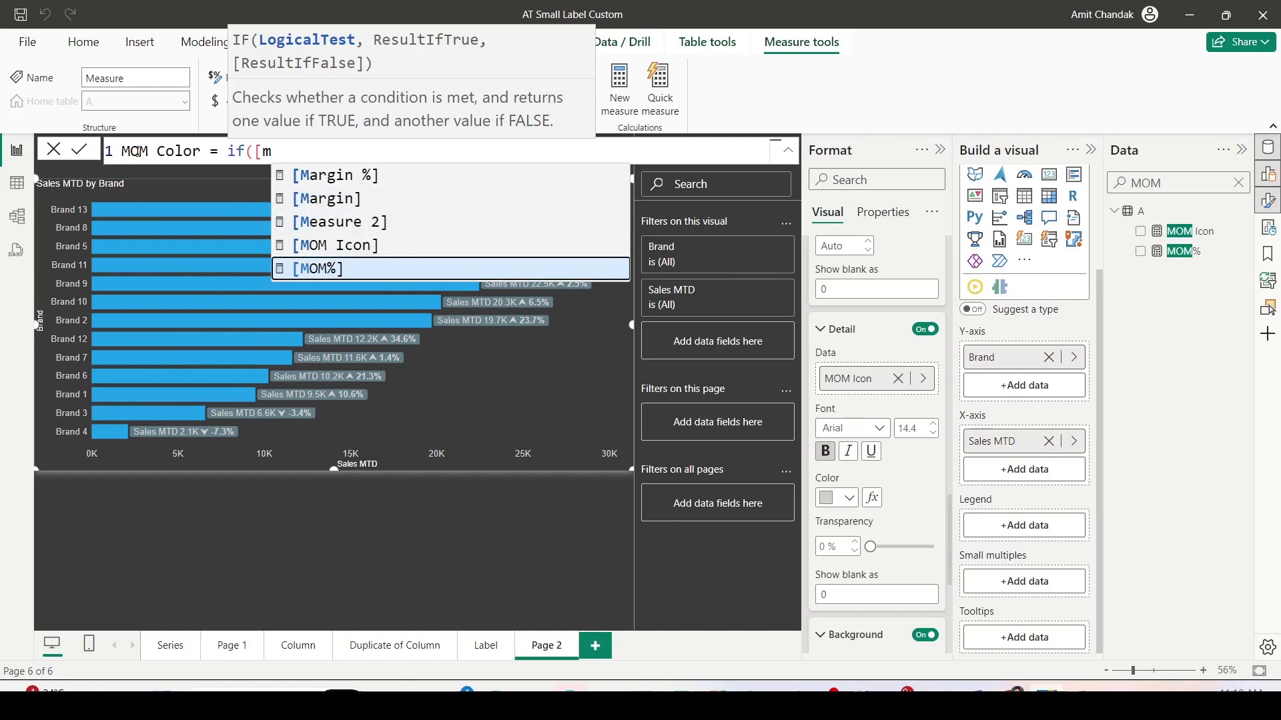
{"action": "key", "text": "Tab"}
{"action": "type", "text": "<0, \"Red\", "}
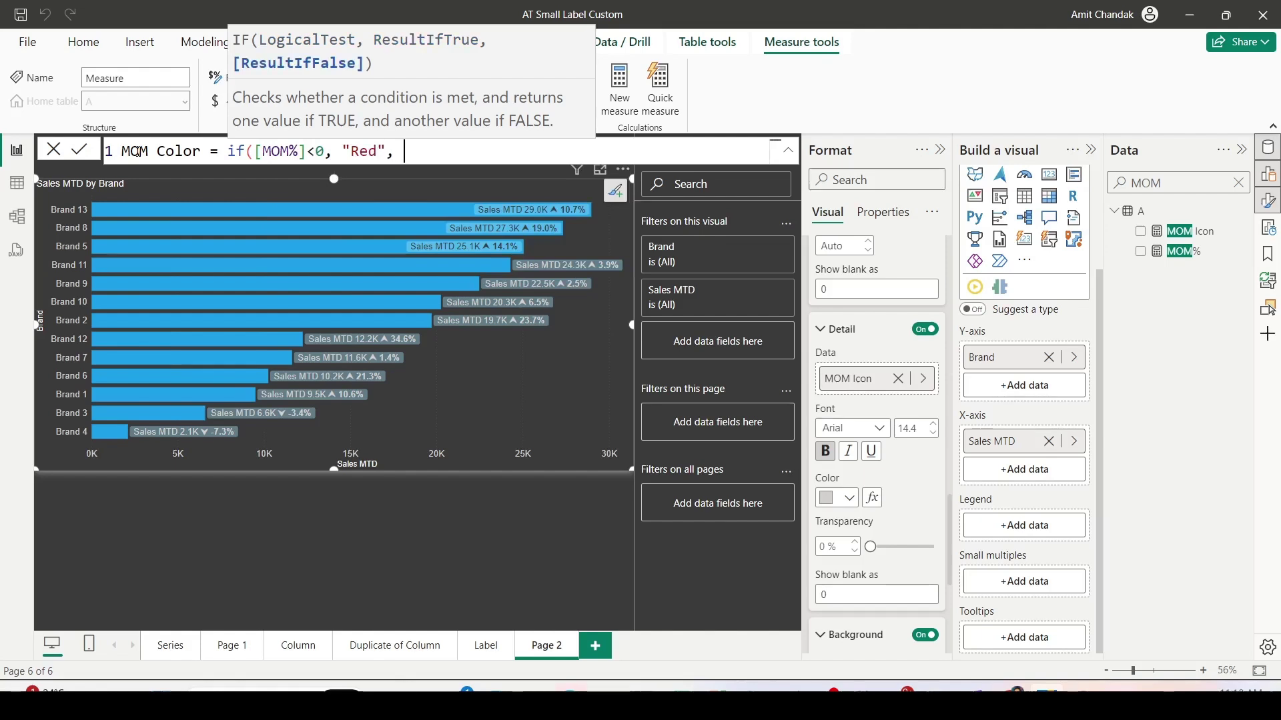
{"action": "type", "text": "\"Green\")"}
{"action": "left_click", "coordinate": [140, 152]}
{"action": "key", "text": "Return"}
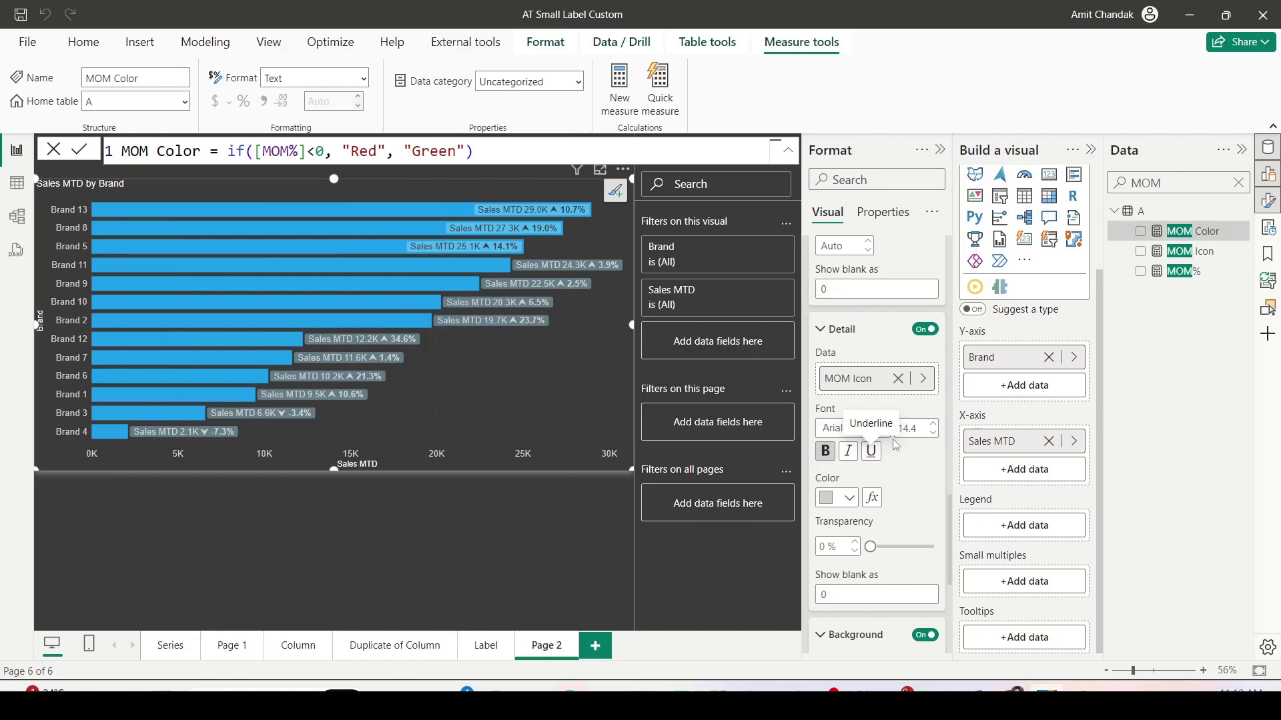
Apply conditional formatting to the label's Detail color, using the Field value style based on the MOM Color measure.
{"action": "scroll", "coordinate": [887, 470], "scroll_direction": "down", "scroll_amount": 4}
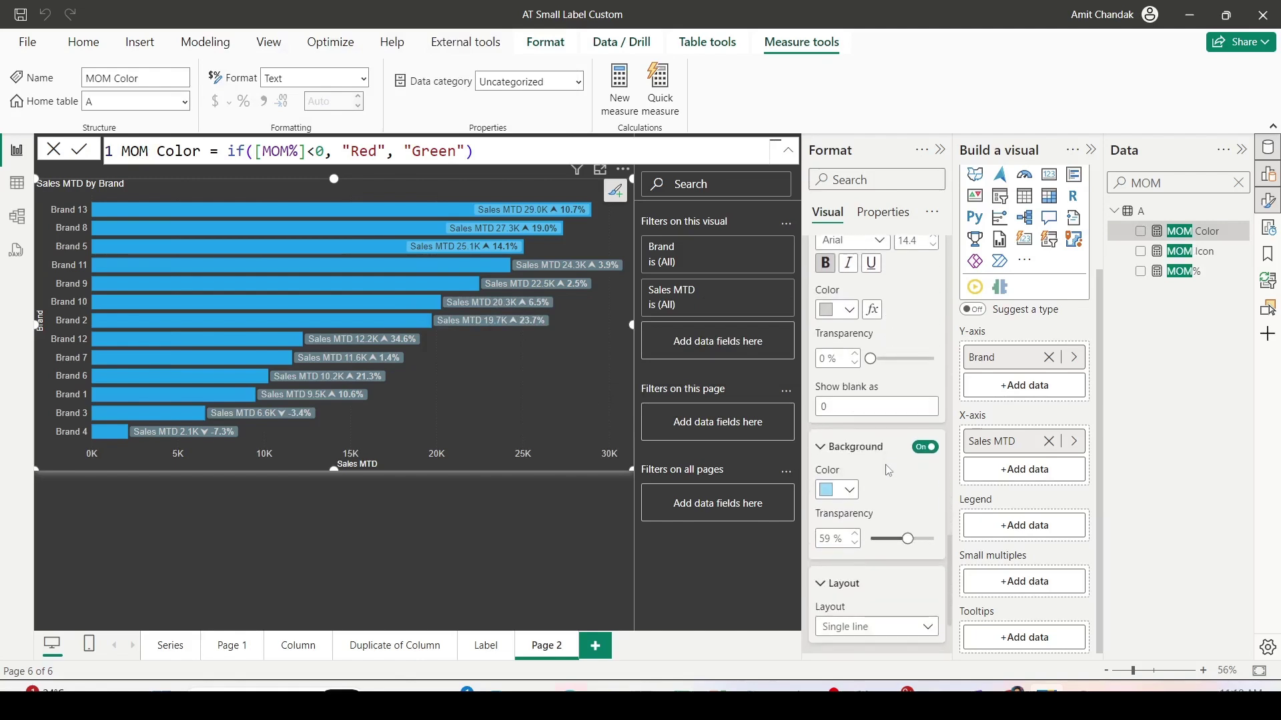
{"action": "scroll", "coordinate": [888, 470], "scroll_direction": "up", "scroll_amount": 2}
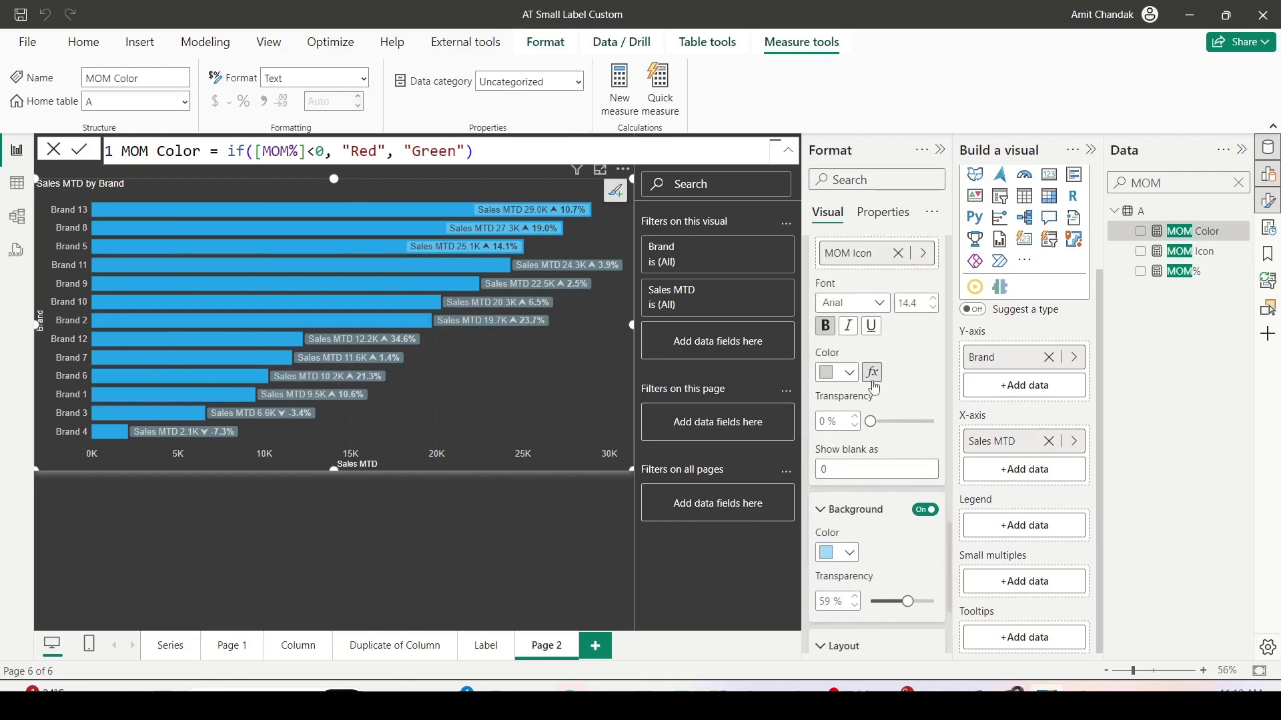
{"action": "left_click", "coordinate": [872, 372]}
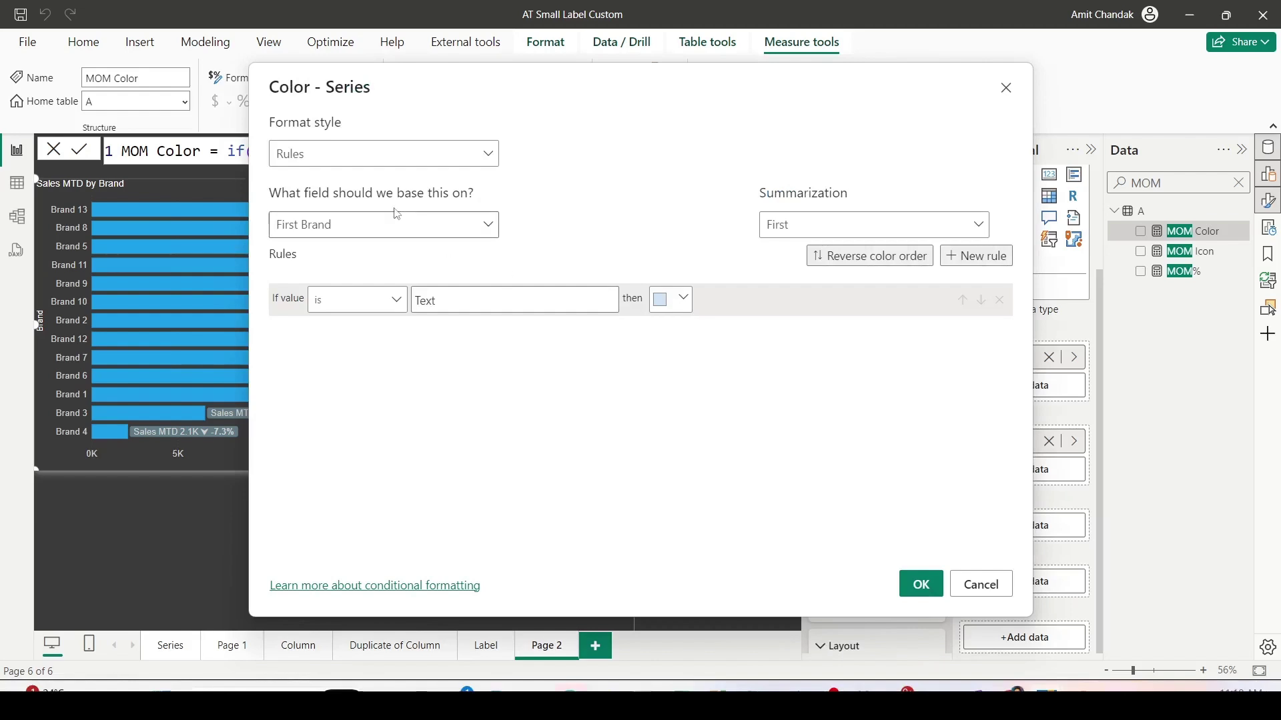
{"action": "left_click", "coordinate": [374, 168]}
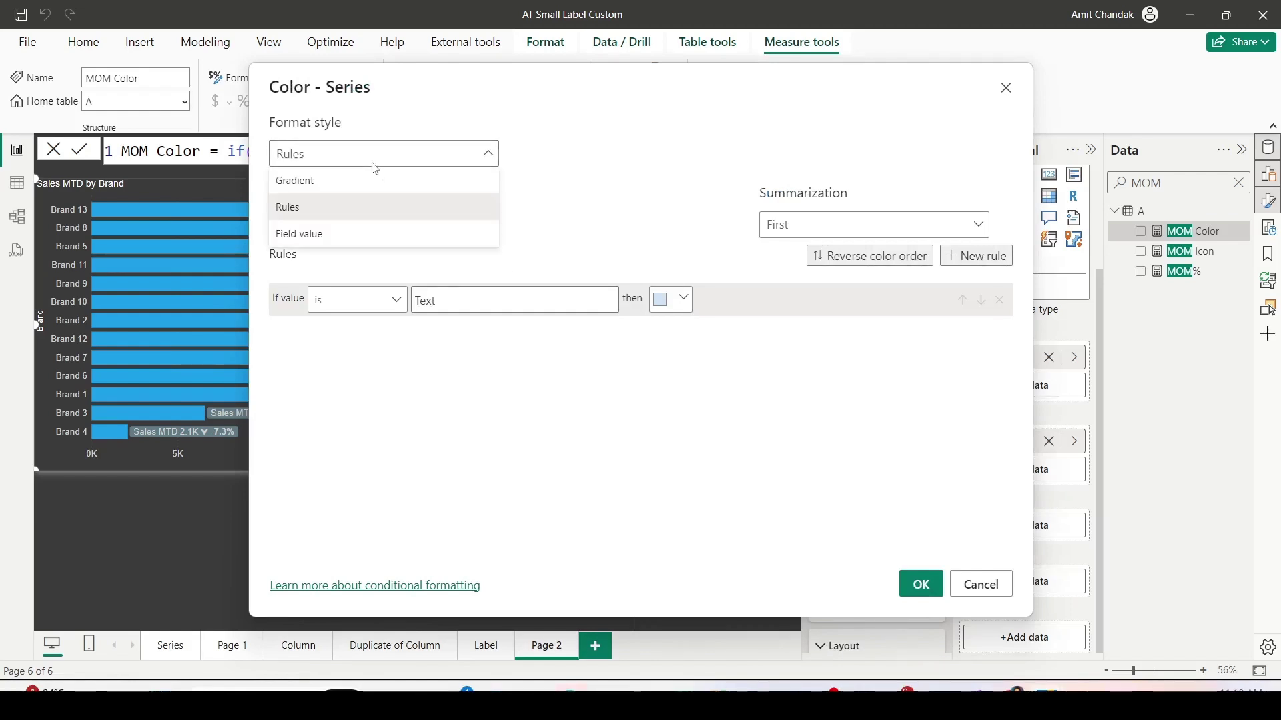
{"action": "left_click", "coordinate": [326, 234]}
{"action": "left_click", "coordinate": [327, 233]}
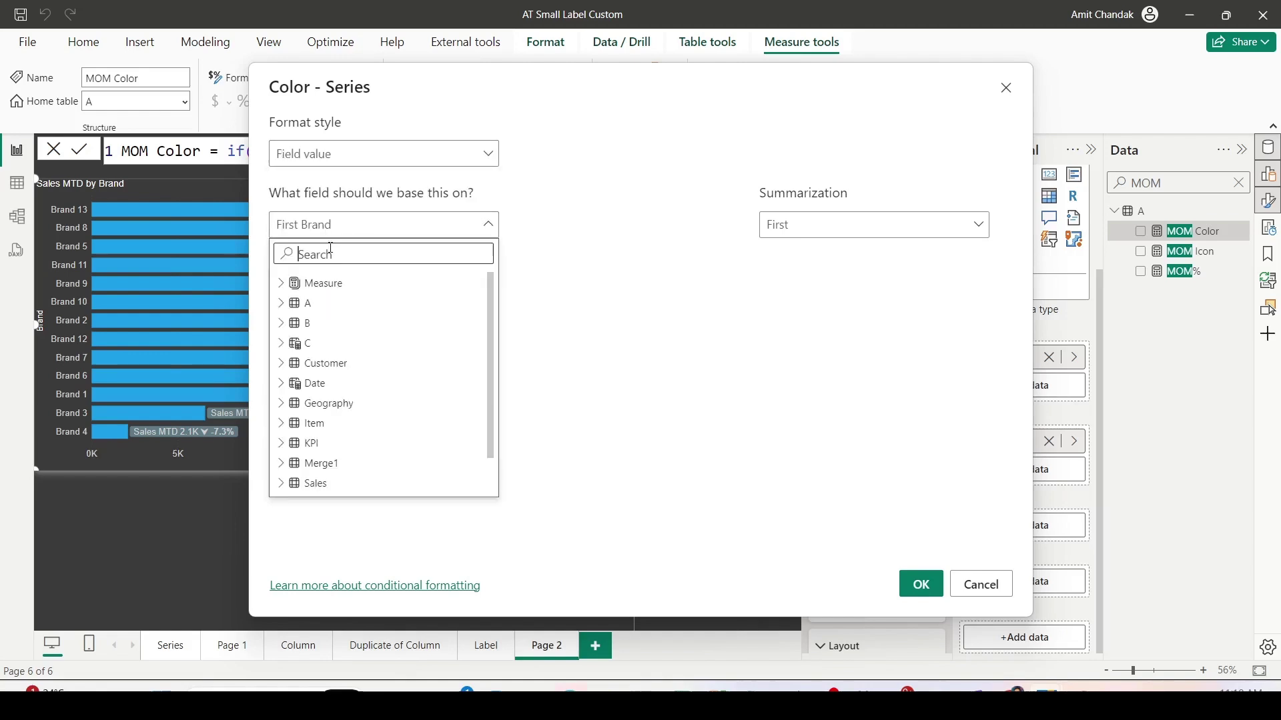
{"action": "type", "text": "mom"}
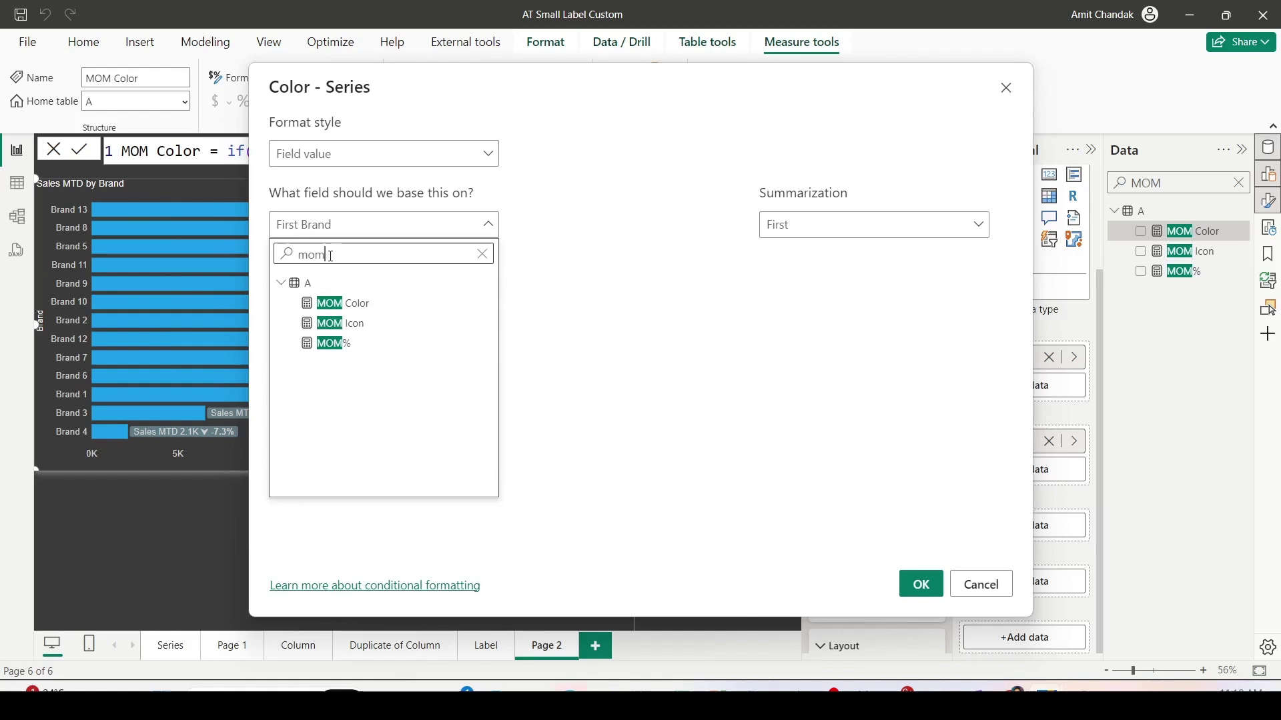
{"action": "left_click", "coordinate": [344, 304]}
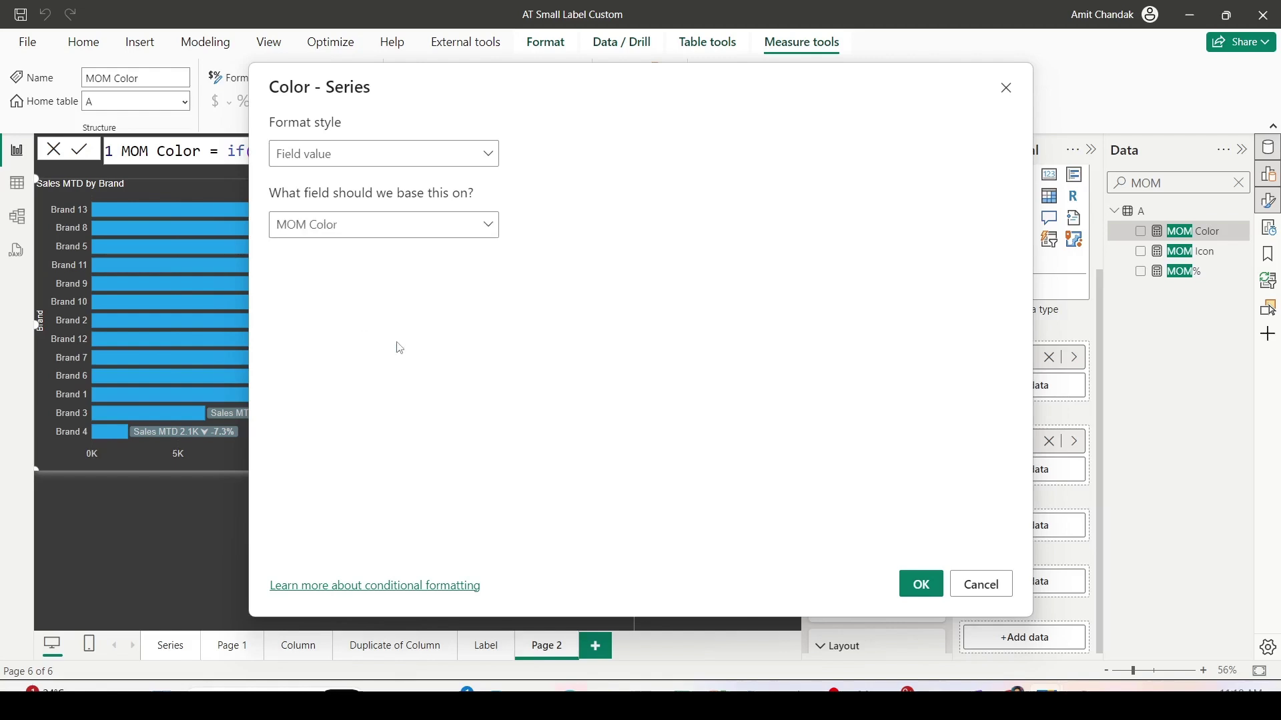
{"action": "left_click", "coordinate": [924, 587]}
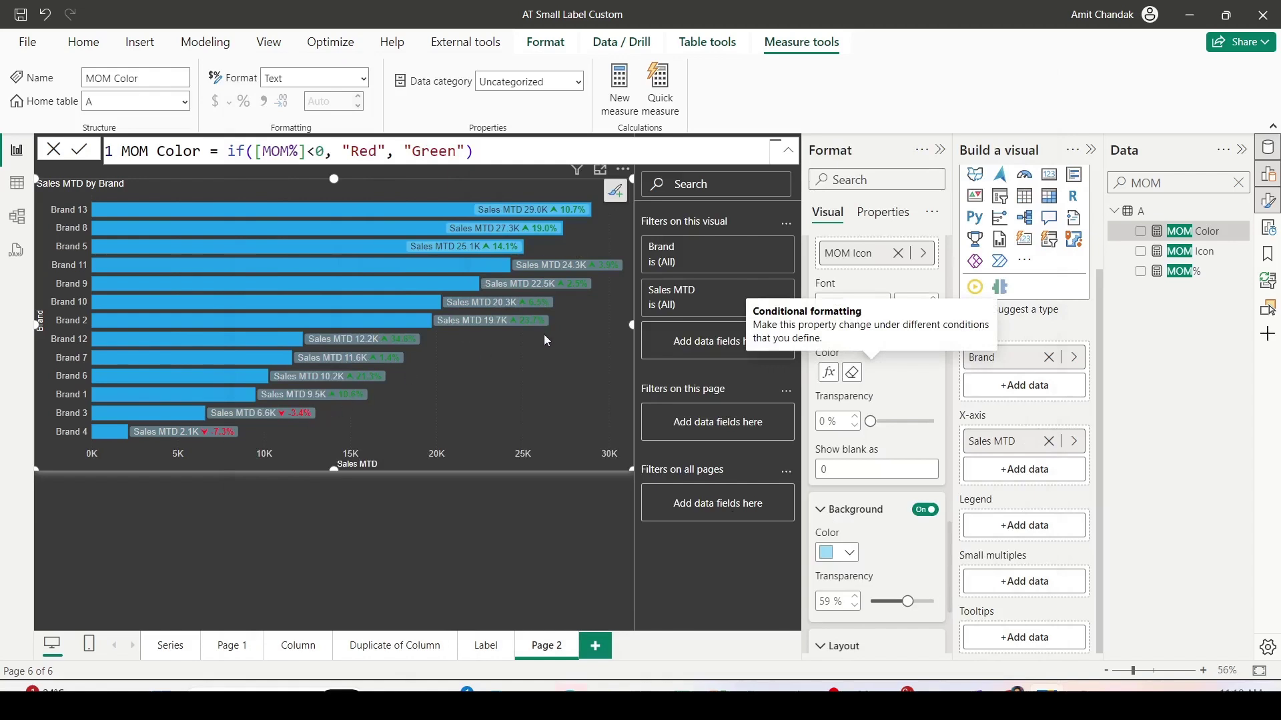
Set the data label background color to white and fine-tune its transparency.
{"action": "left_click", "coordinate": [847, 555]}
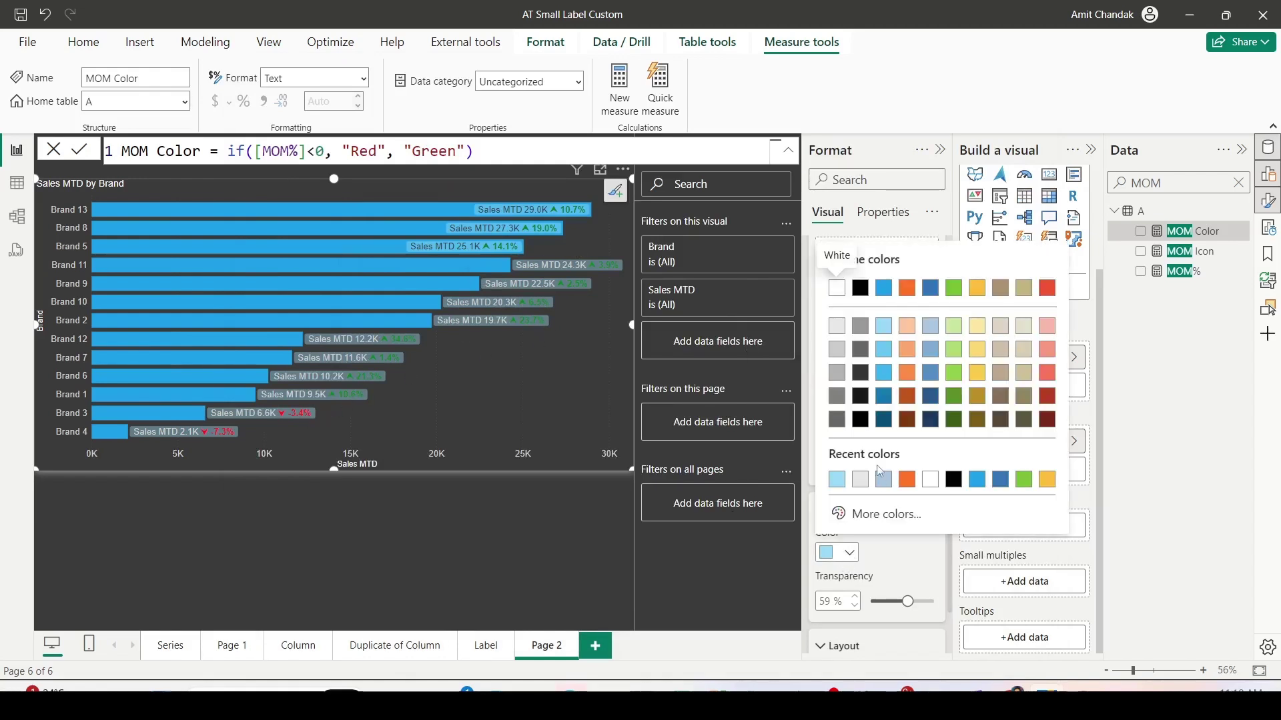
{"action": "left_click", "coordinate": [929, 485]}
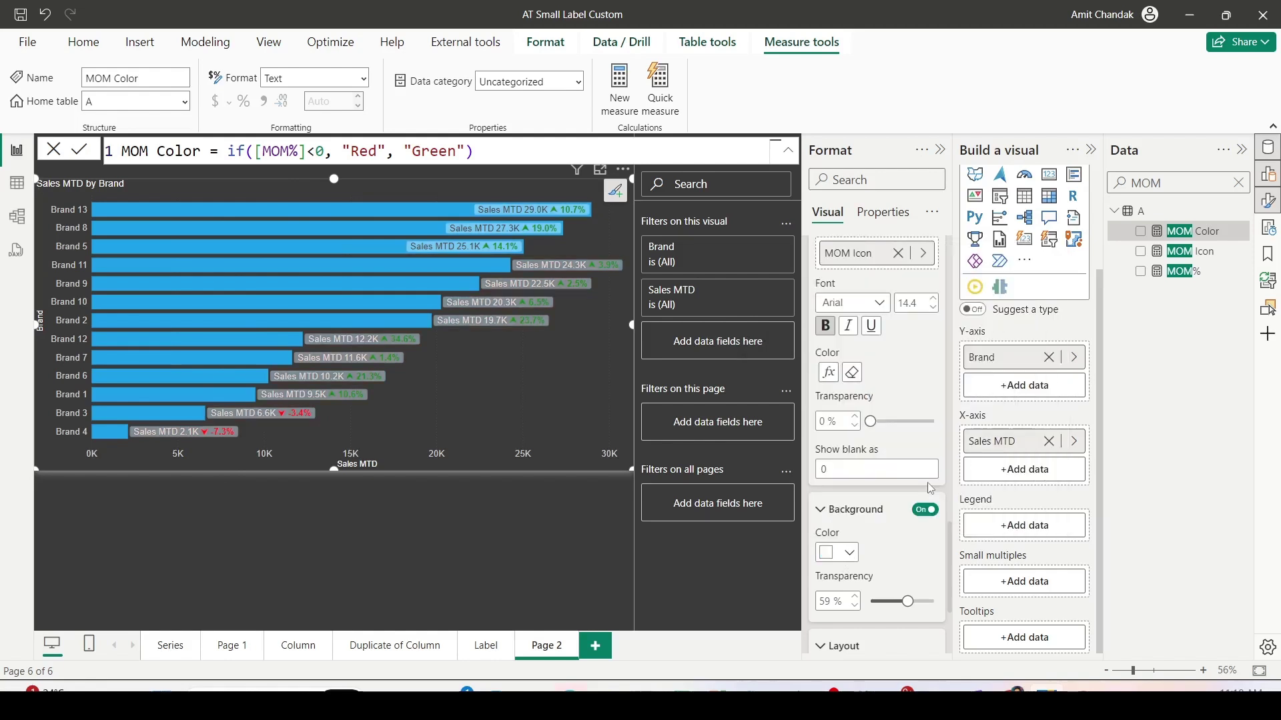
{"action": "mouse_move", "coordinate": [904, 599]}
{"action": "left_mouse_down"}
{"action": "mouse_move", "coordinate": [883, 602]}
{"action": "mouse_move", "coordinate": [899, 601]}
{"action": "left_mouse_up"}
Set the label's Value text color to white and make it italic after trying bold.
{"action": "scroll", "coordinate": [903, 483], "scroll_direction": "up", "scroll_amount": 5}
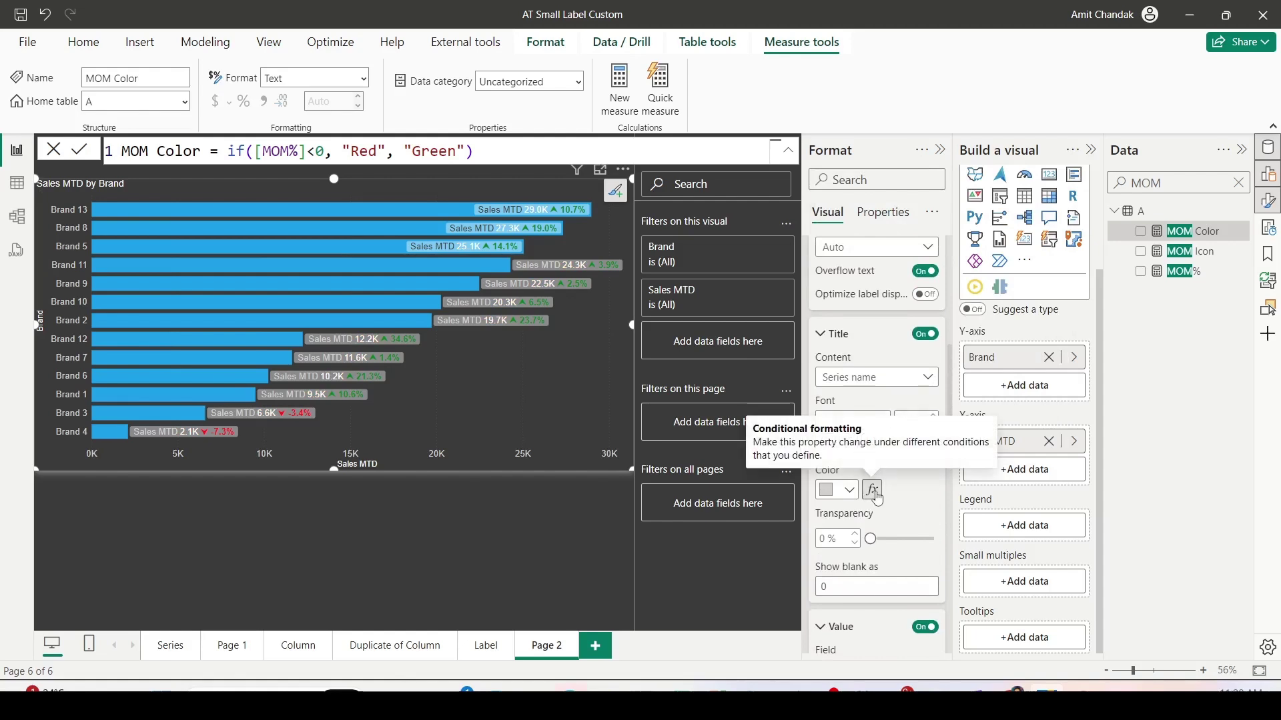
{"action": "scroll", "coordinate": [880, 504], "scroll_direction": "down", "scroll_amount": 5}
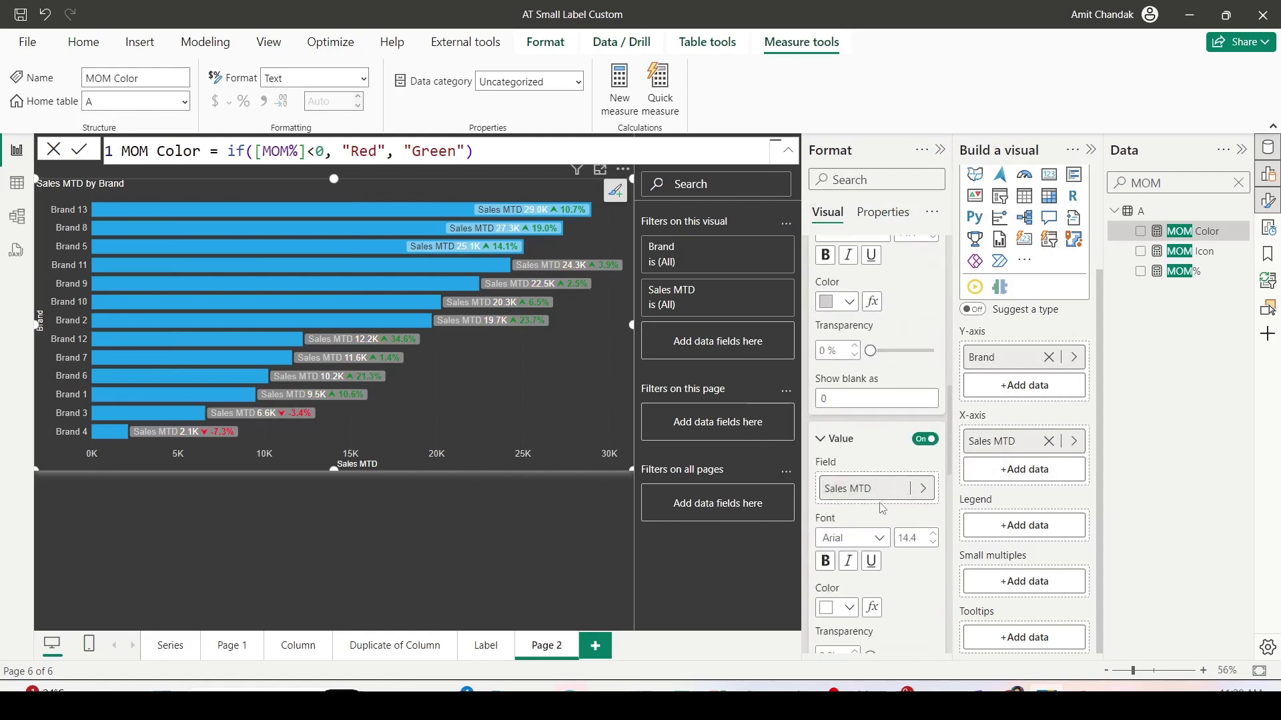
{"action": "left_click", "coordinate": [850, 545]}
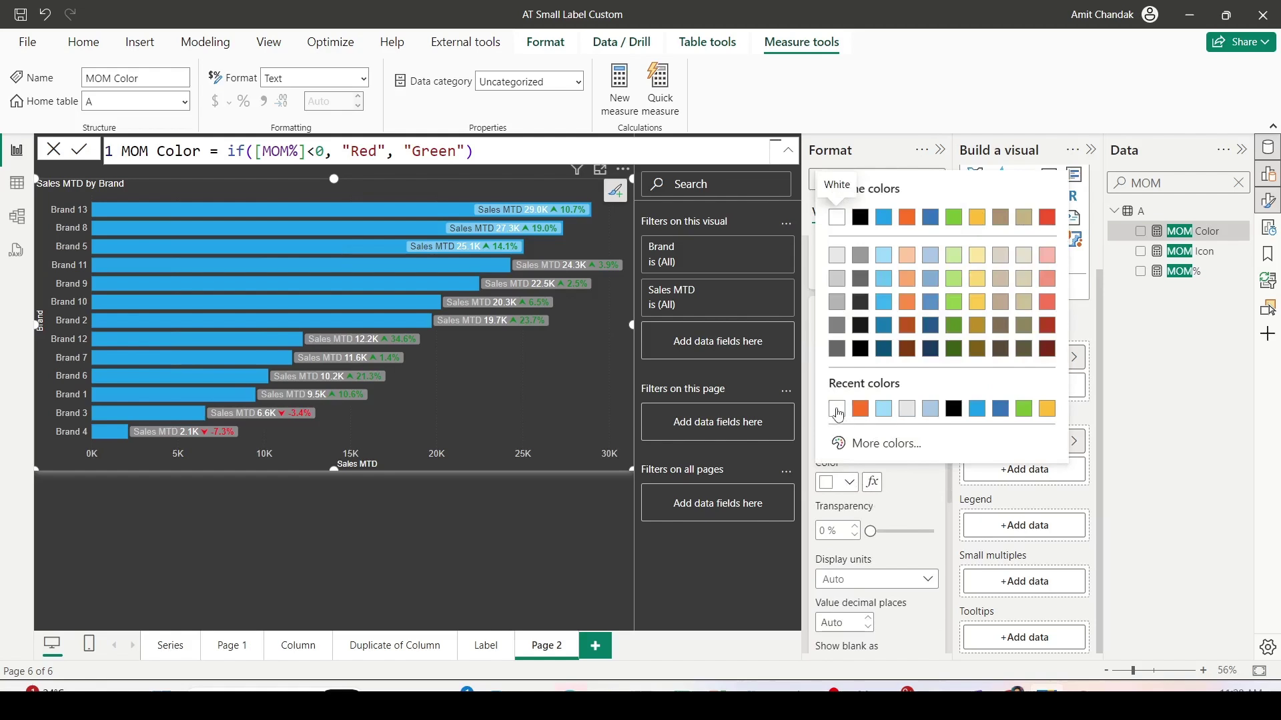
{"action": "scroll", "coordinate": [841, 418], "scroll_direction": "down", "scroll_amount": 1}
{"action": "left_click", "coordinate": [826, 436]}
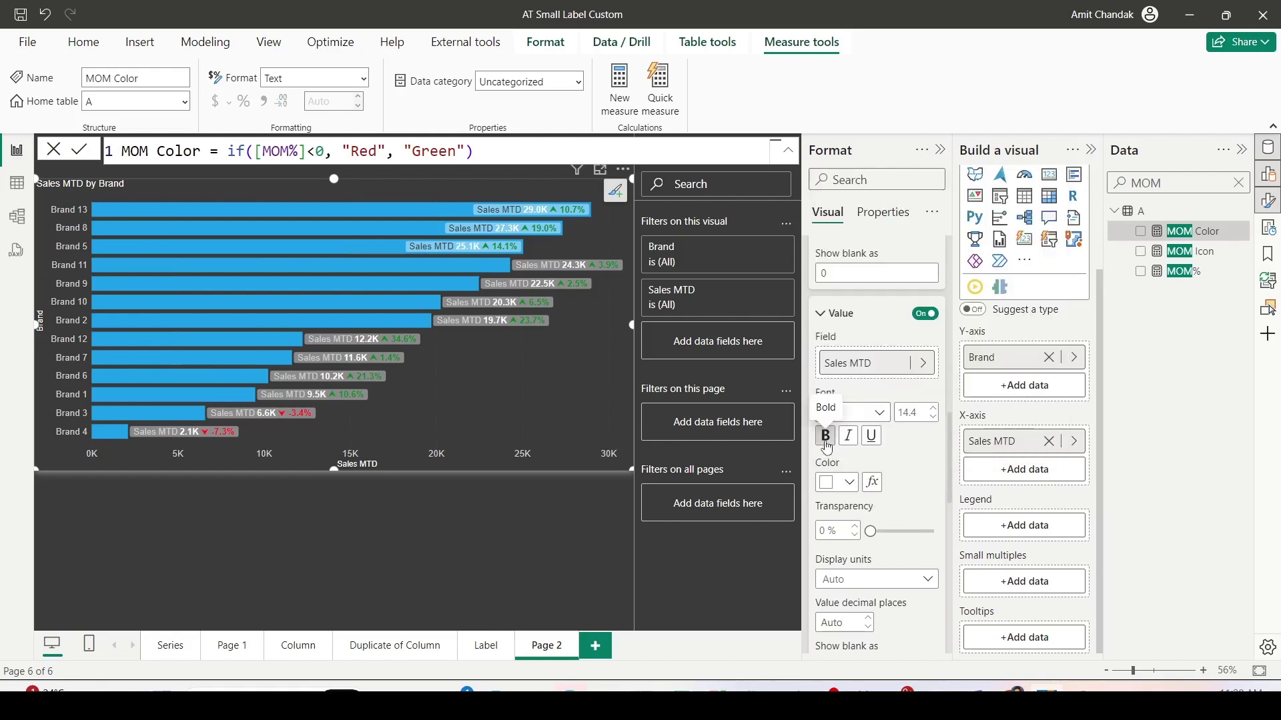
{"action": "left_click", "coordinate": [848, 438]}
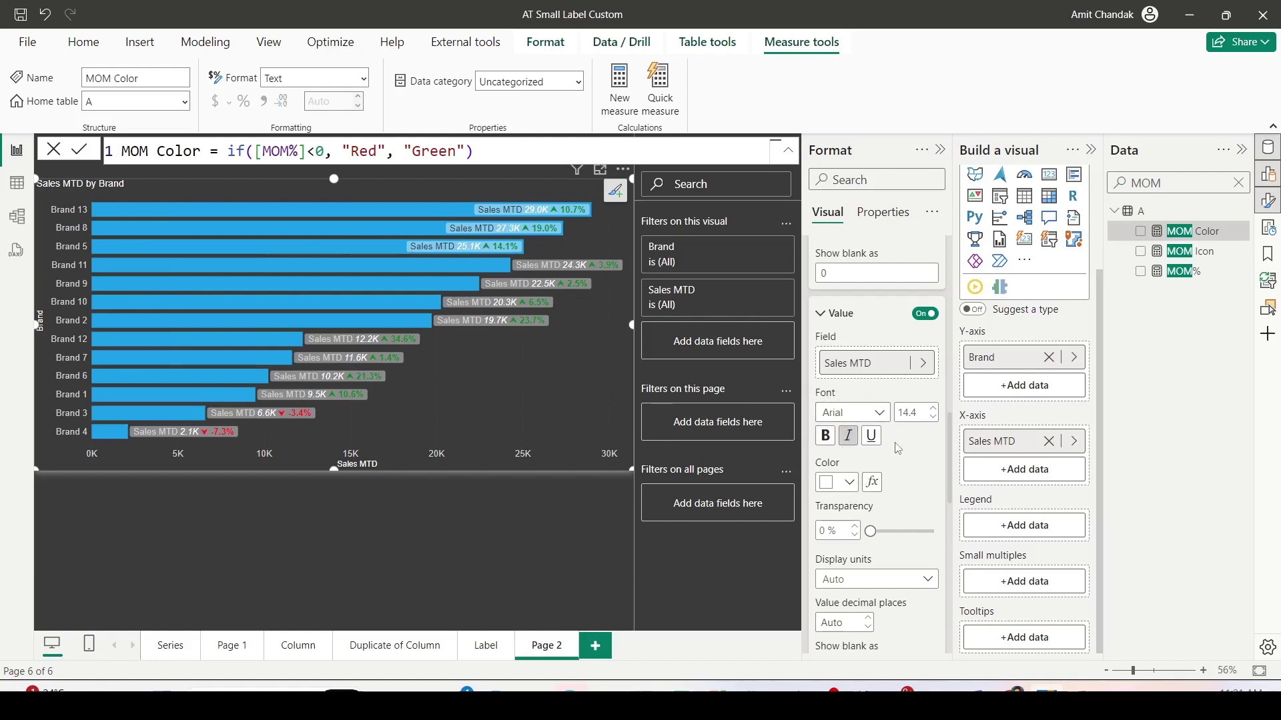
Apply conditional formatting to the label's Title color, using the Field value style based on the MOM Color measure.
{"action": "scroll", "coordinate": [897, 460], "scroll_direction": "up", "scroll_amount": 5}
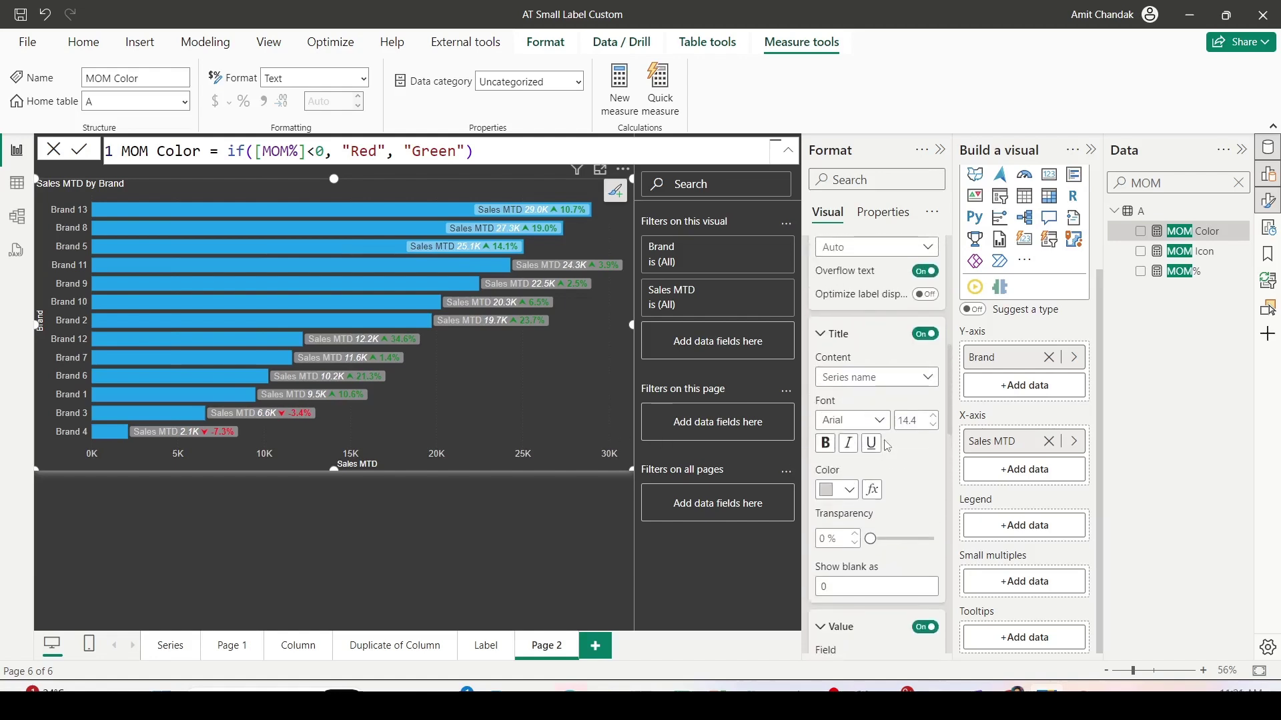
{"action": "left_click", "coordinate": [867, 488]}
{"action": "left_click", "coordinate": [362, 162]}
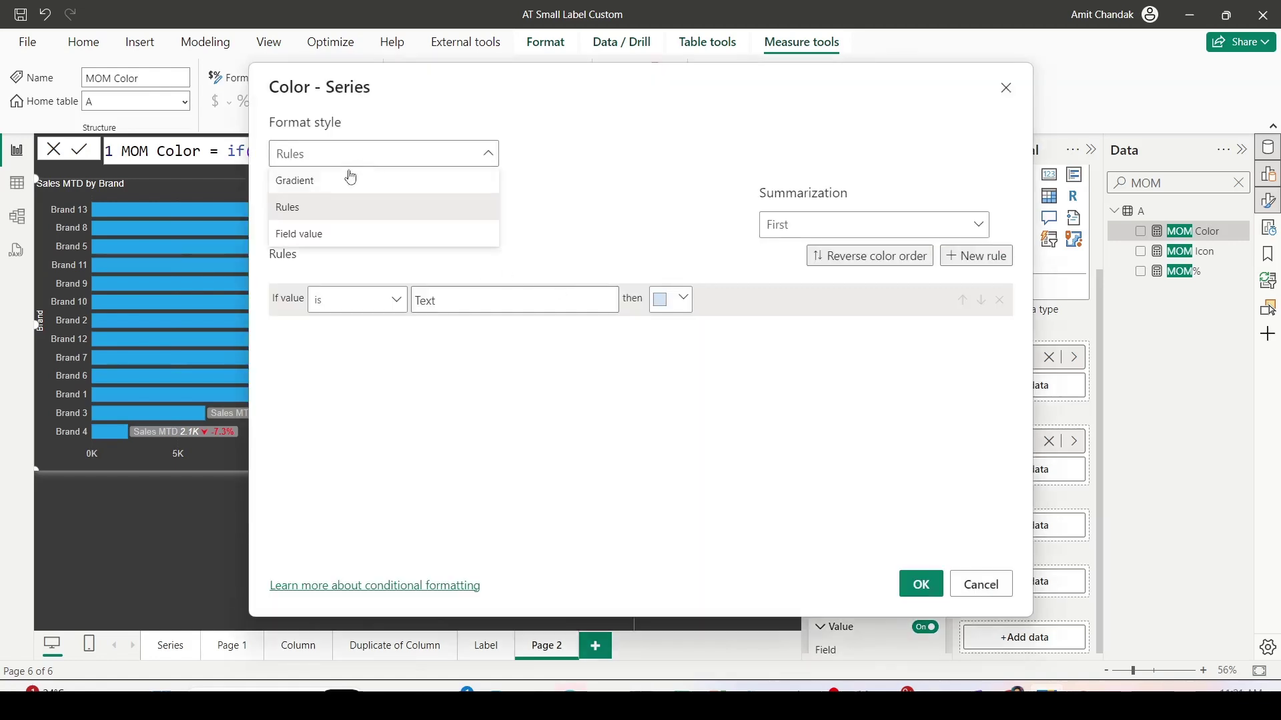
{"action": "left_click", "coordinate": [310, 230]}
{"action": "left_click", "coordinate": [312, 226]}
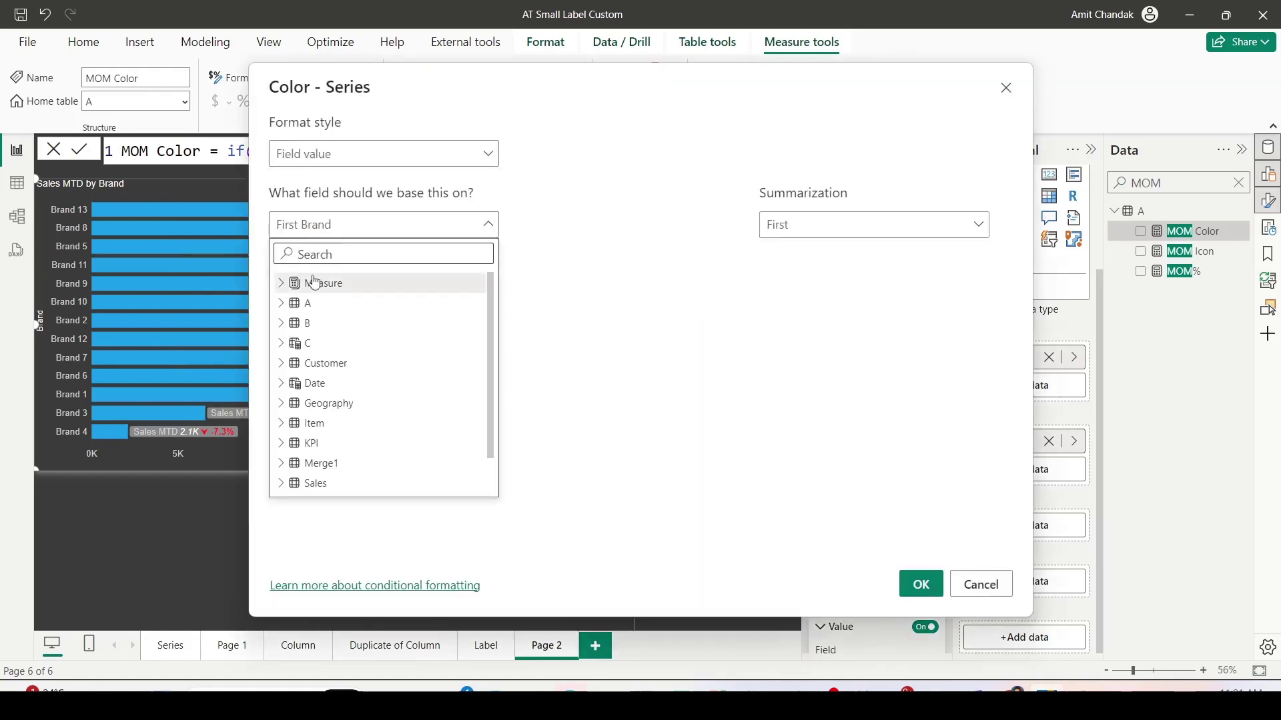
{"action": "type", "text": "col"}
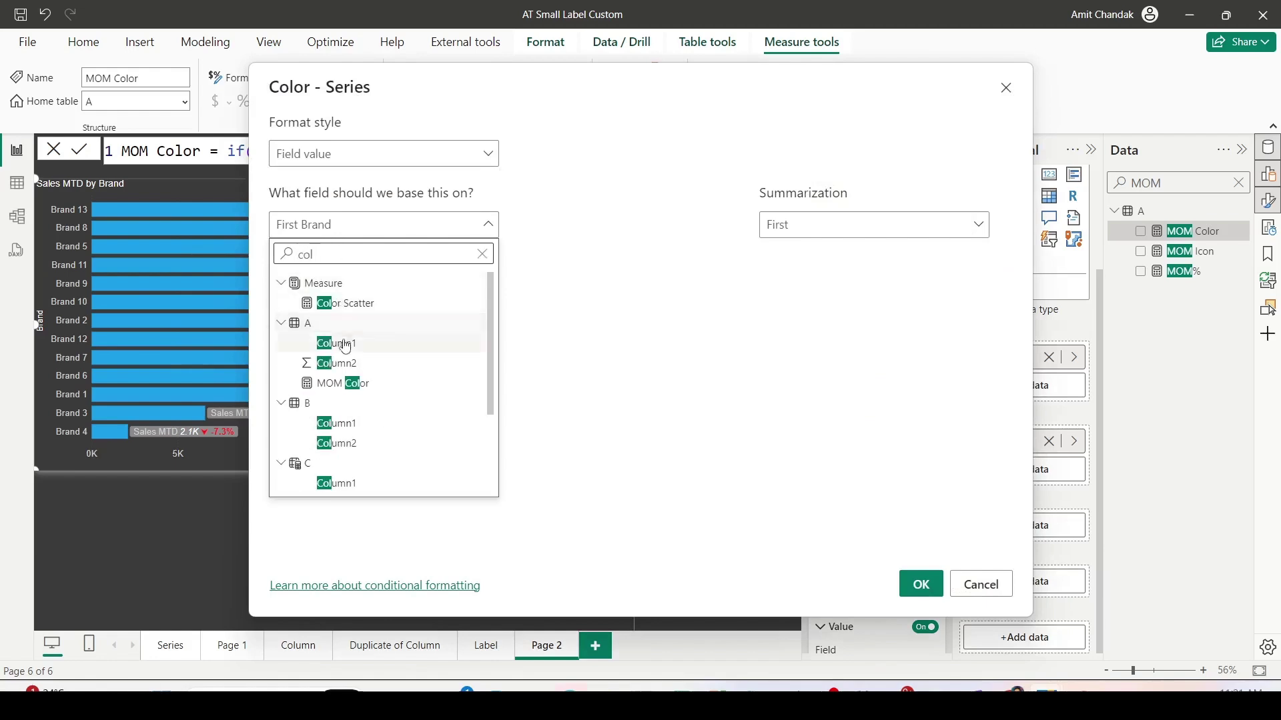
{"action": "left_click", "coordinate": [340, 385]}
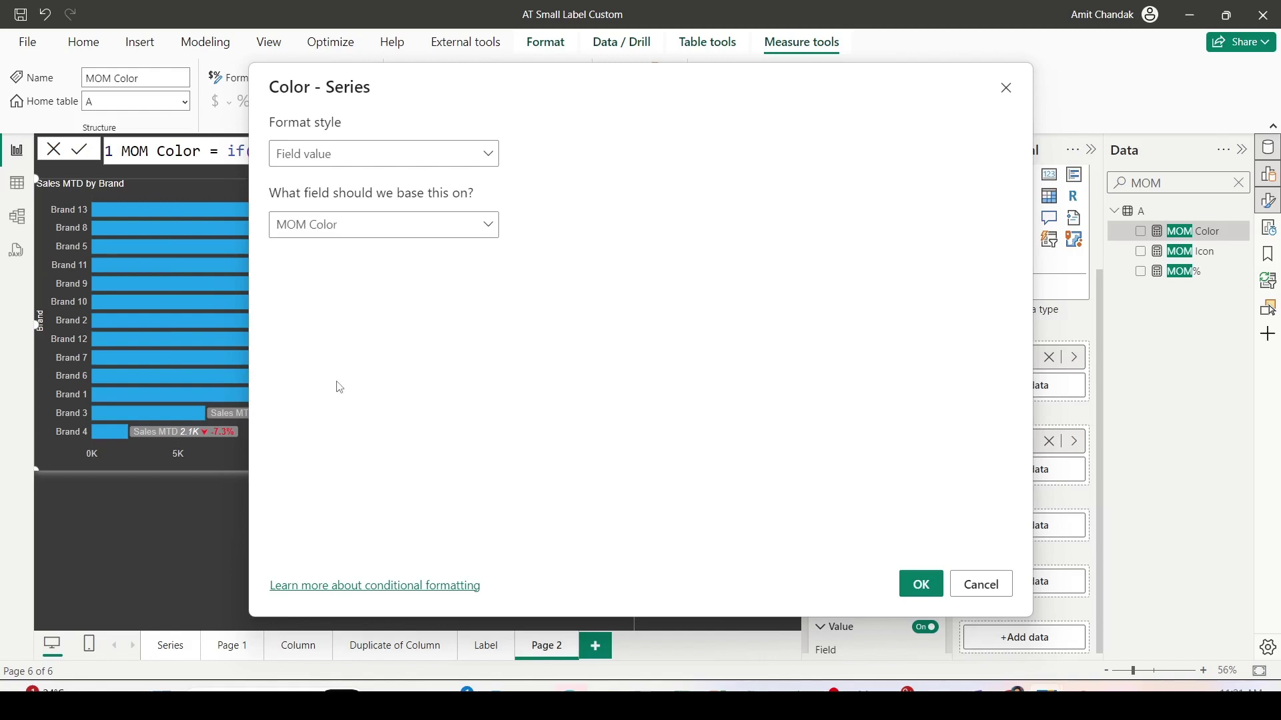
{"action": "left_click", "coordinate": [920, 584]}
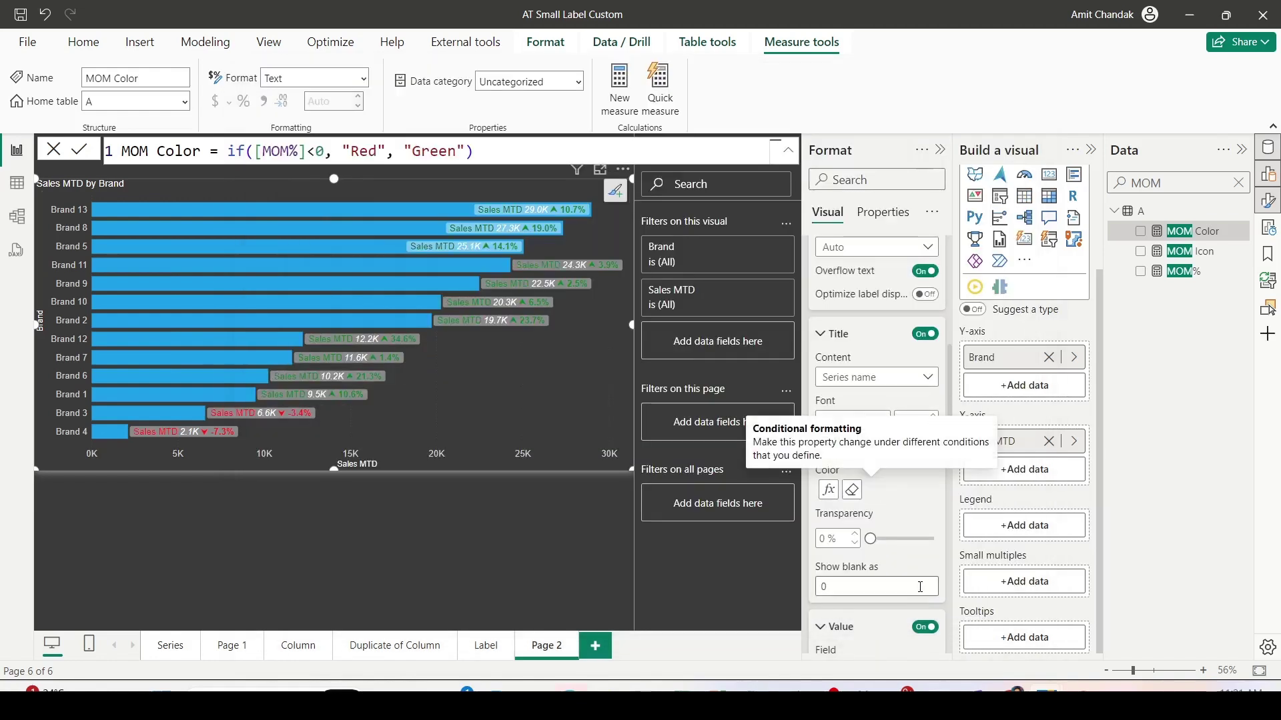
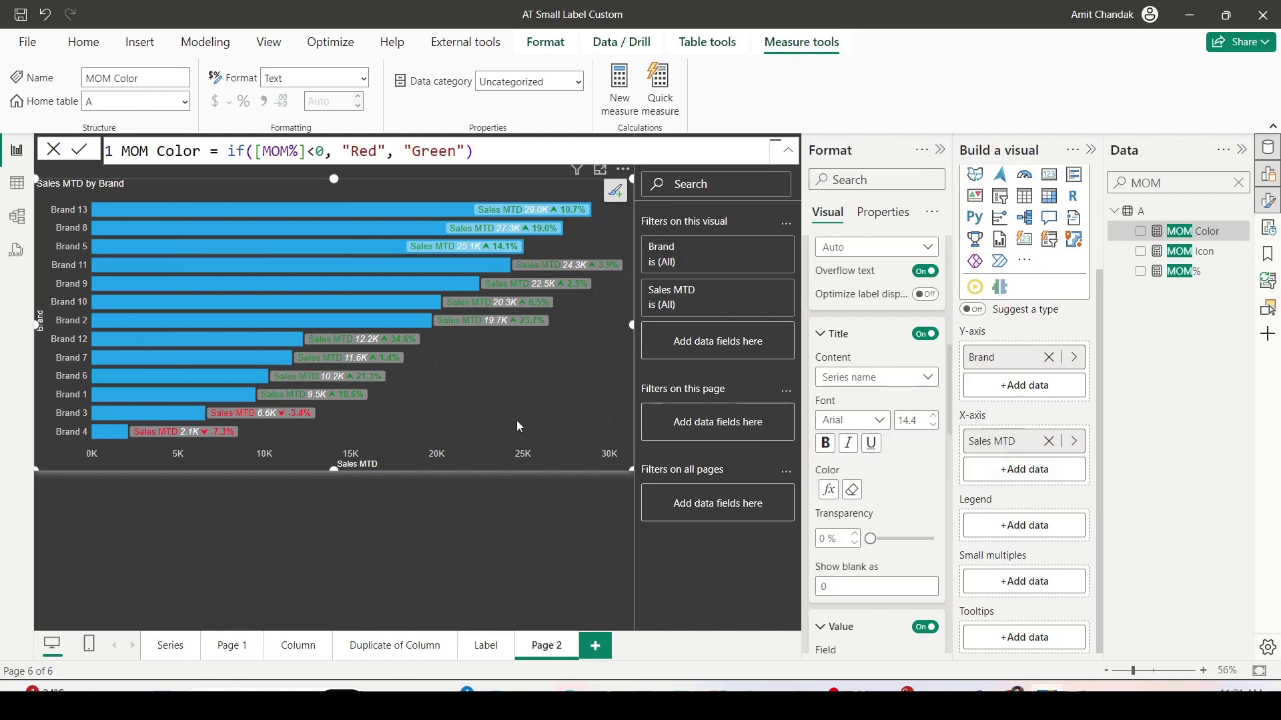
Duplicate Page 2 and convert the bar chart on the copy to a clustered column chart.
{"action": "scroll", "coordinate": [873, 433], "scroll_direction": "down", "scroll_amount": 3}
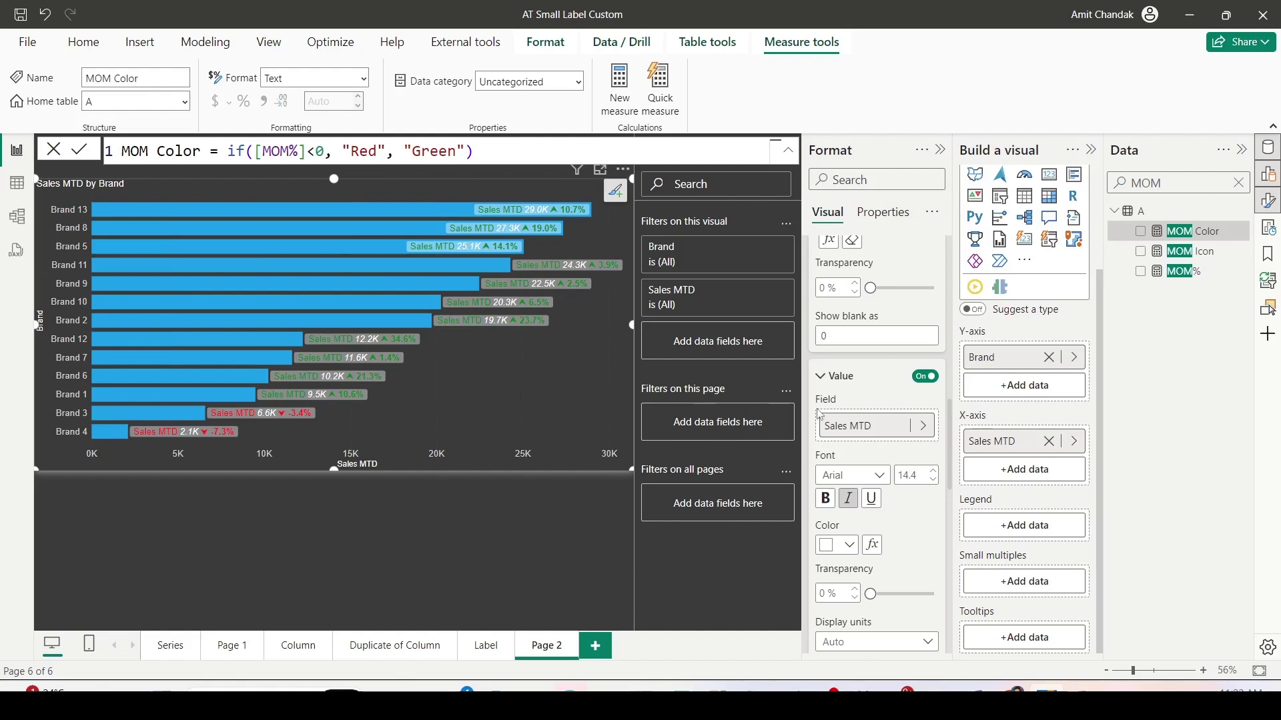
{"action": "right_click", "coordinate": [531, 643]}
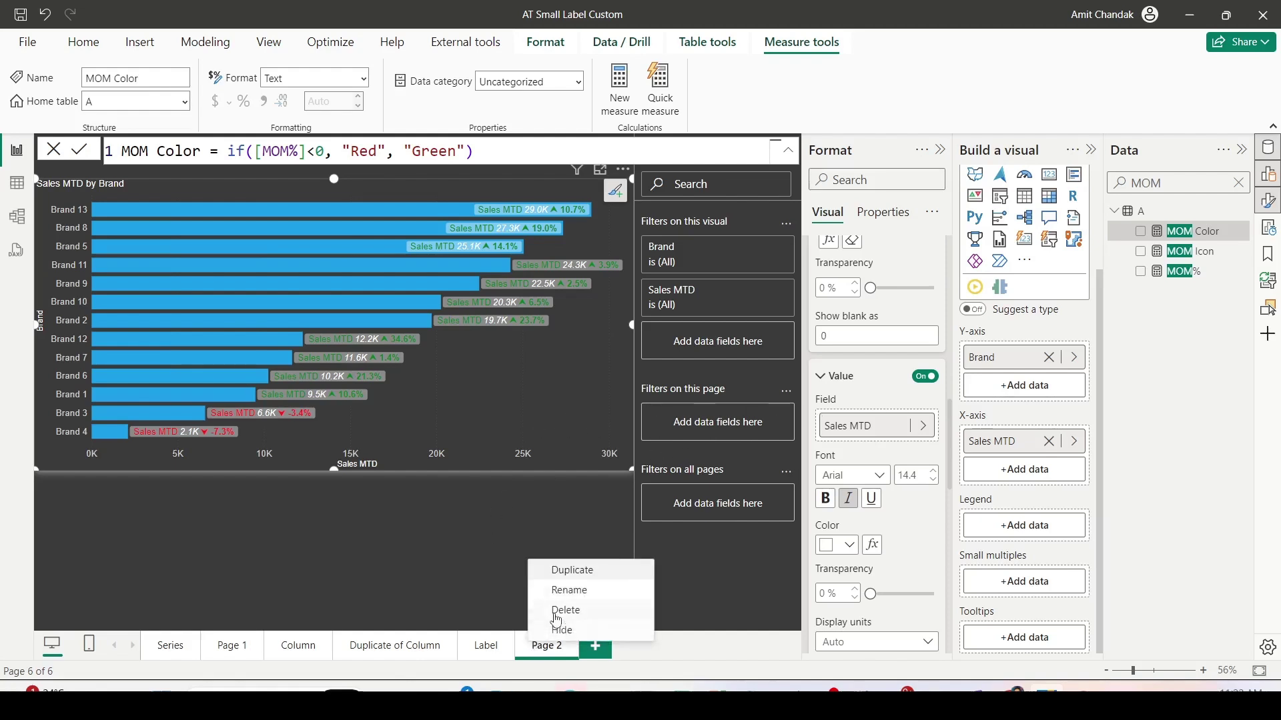
{"action": "left_click", "coordinate": [561, 572]}
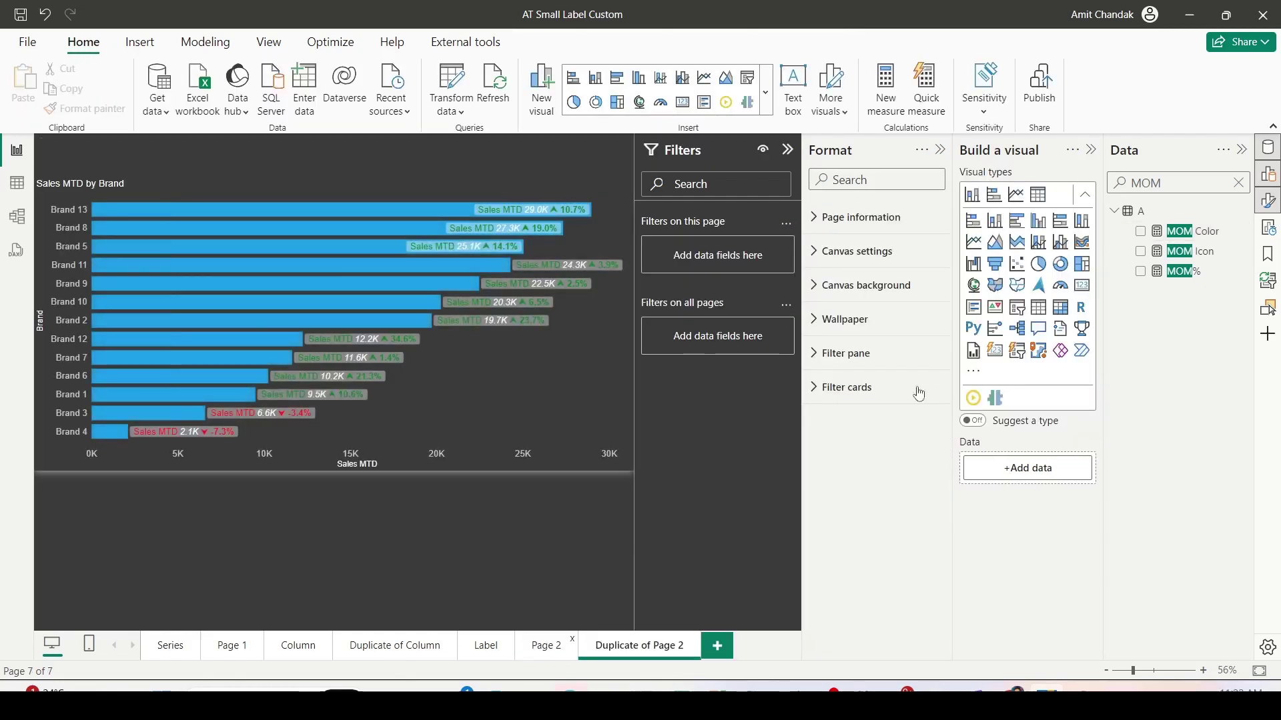
{"action": "left_click", "coordinate": [510, 390]}
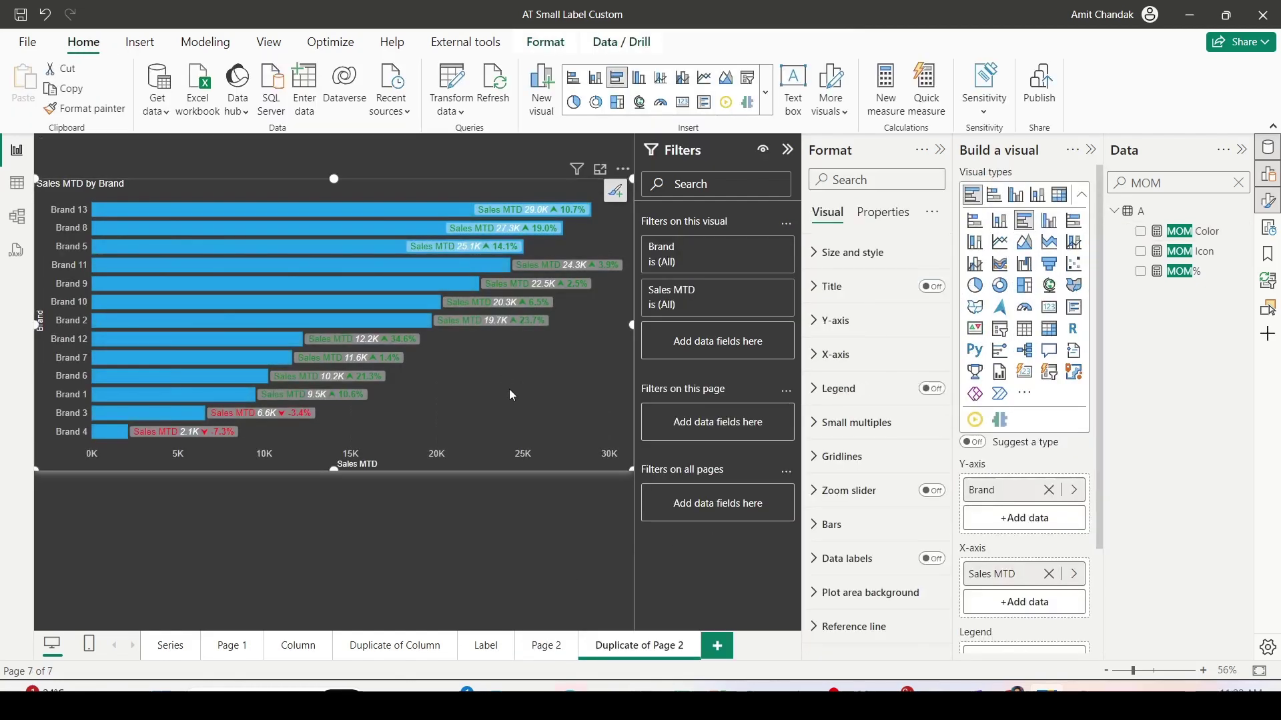
{"action": "left_click", "coordinate": [1049, 222]}
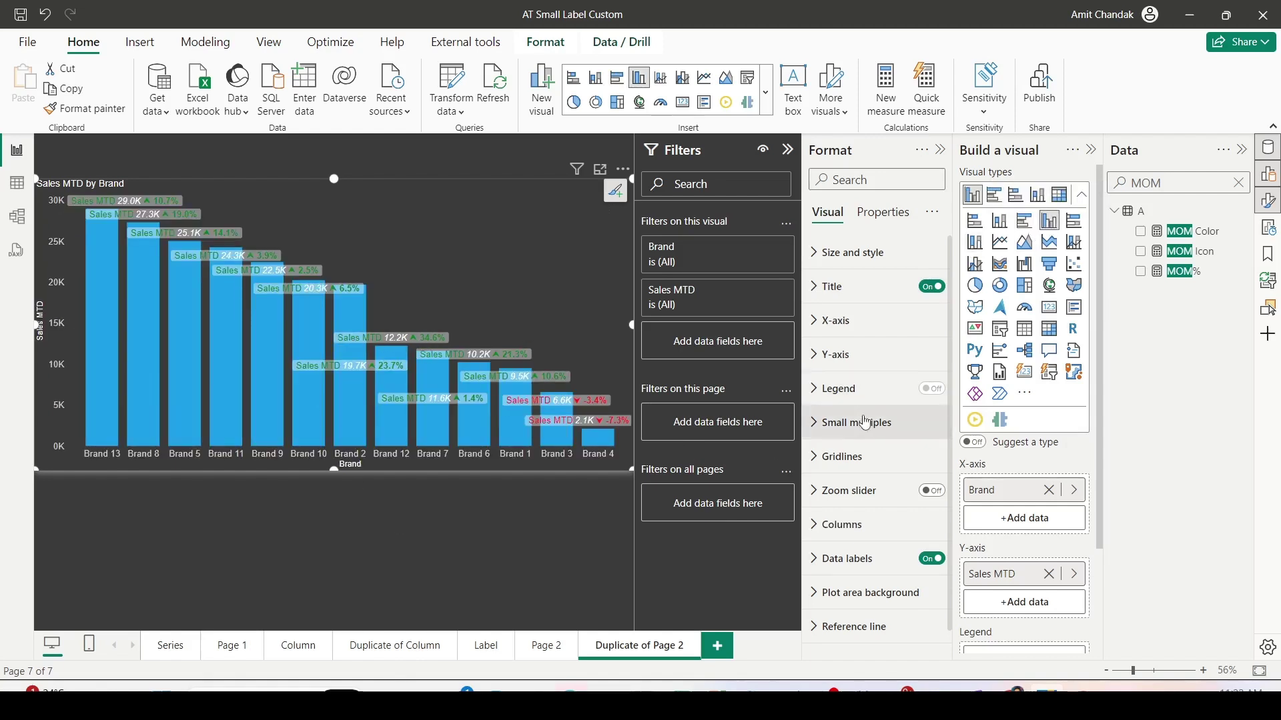
Change the column chart's data label layout from single line to Multi-line.
{"action": "scroll", "coordinate": [834, 469], "scroll_direction": "down", "scroll_amount": 1}
{"action": "left_click", "coordinate": [820, 537]}
{"action": "scroll", "coordinate": [845, 463], "scroll_direction": "down", "scroll_amount": 10}
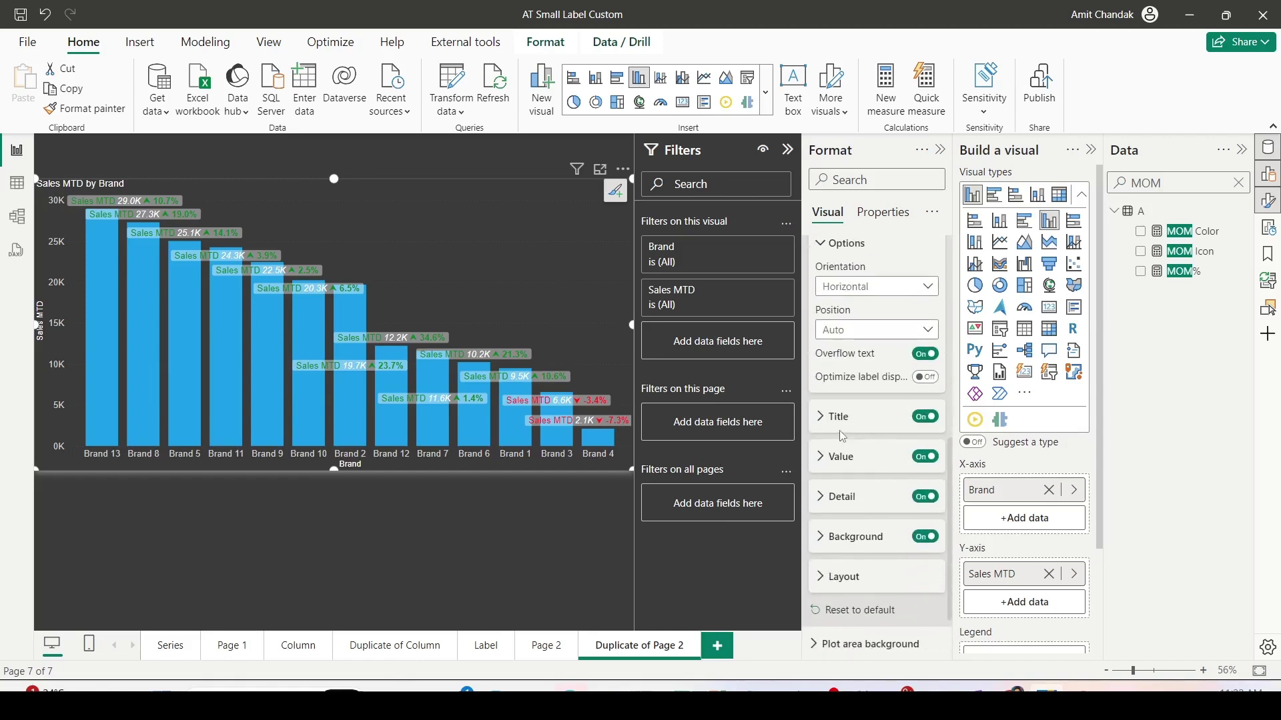
{"action": "left_click", "coordinate": [827, 505]}
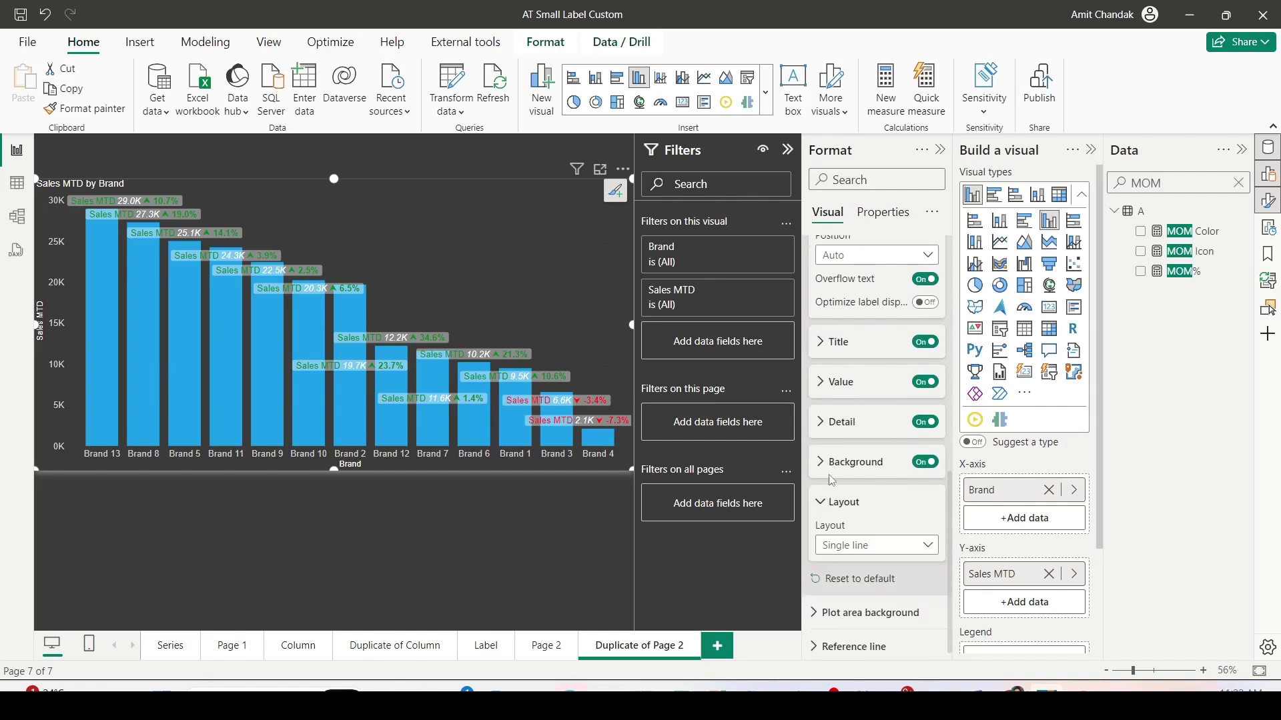
{"action": "scroll", "coordinate": [846, 501], "scroll_direction": "down", "scroll_amount": 2}
{"action": "left_click", "coordinate": [846, 500]}
{"action": "left_click", "coordinate": [841, 530]}
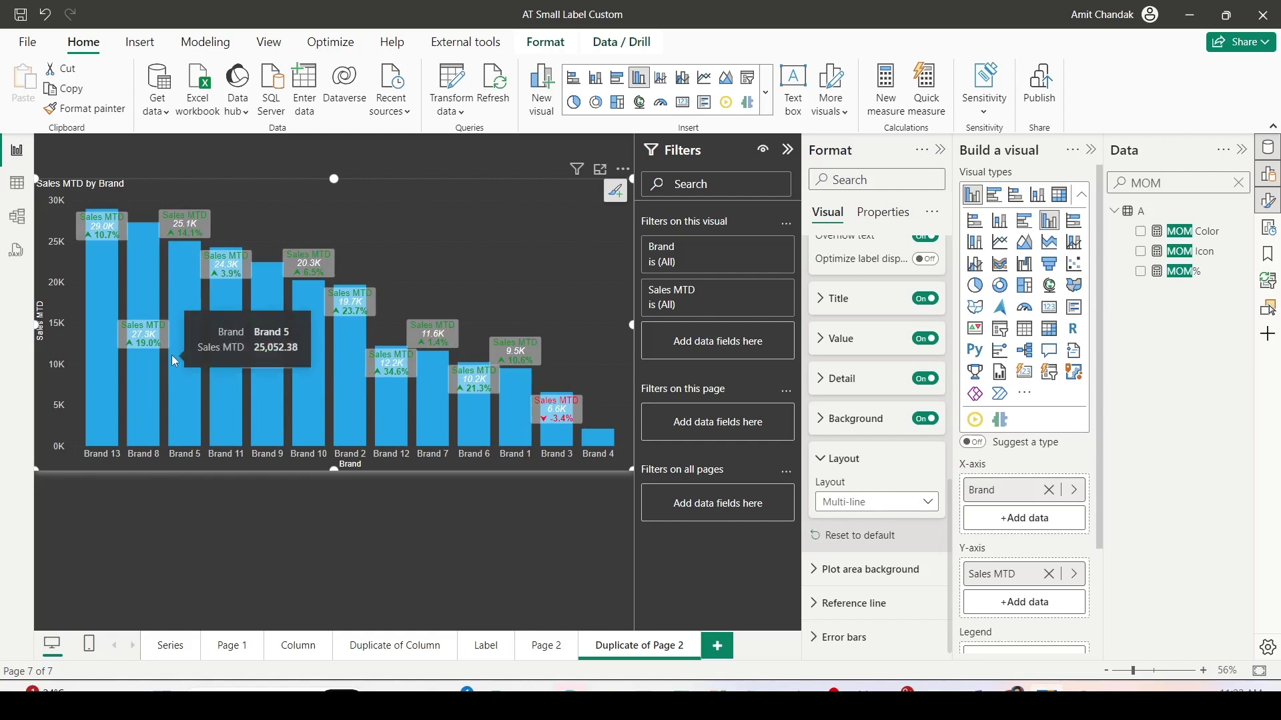
{"action": "mouse_move", "coordinate": [143, 334]}
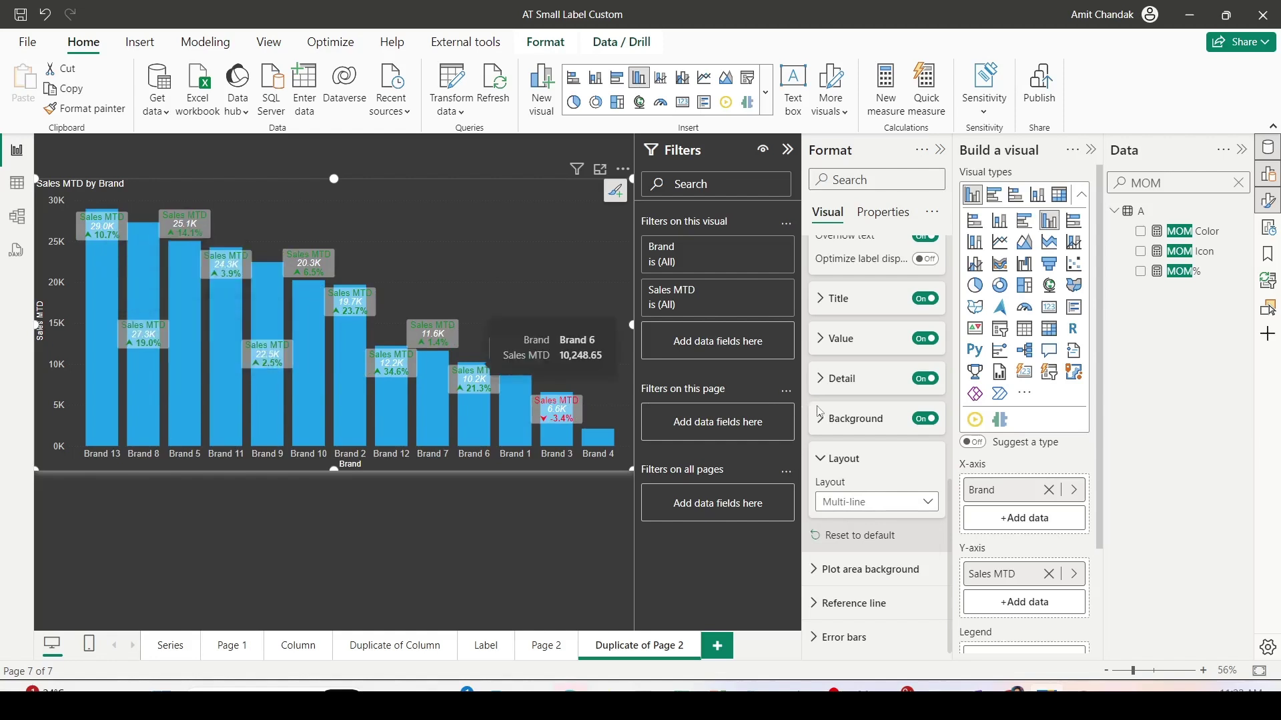
Switch the data labels' overflow text off and back on to compare the label placement.
{"action": "scroll", "coordinate": [913, 424], "scroll_direction": "up", "scroll_amount": 3}
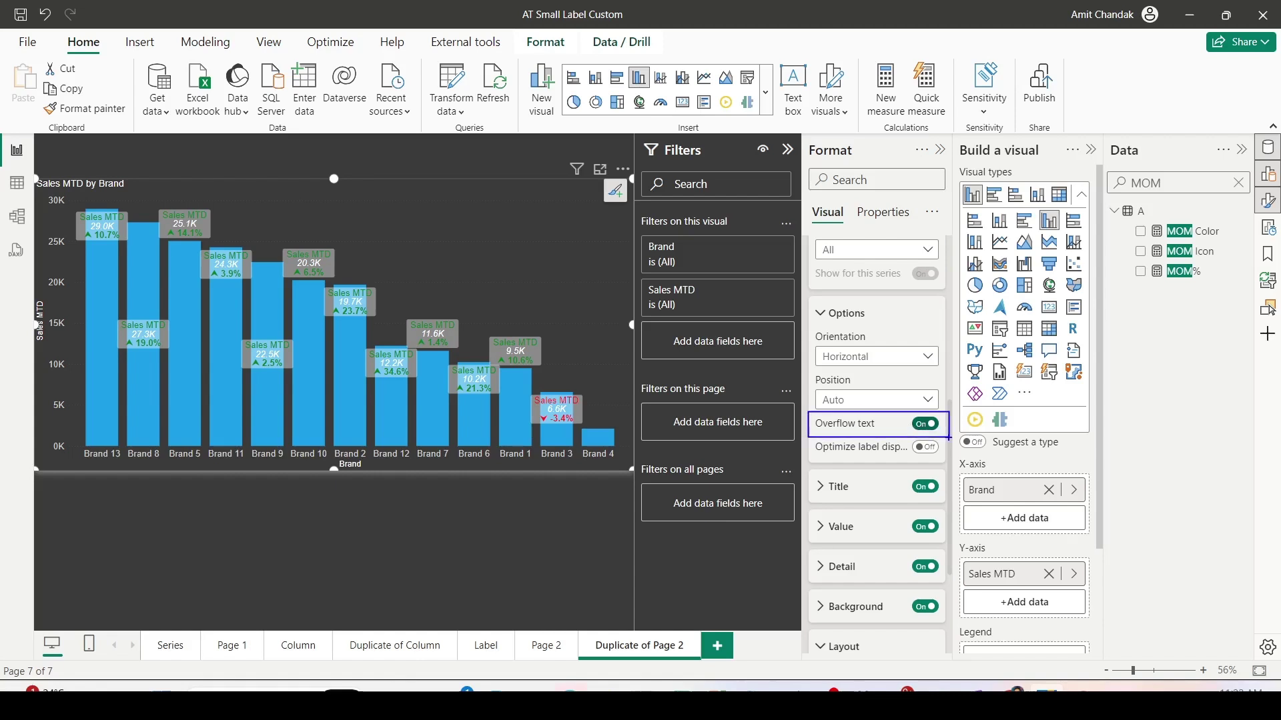
{"action": "left_click", "coordinate": [927, 426]}
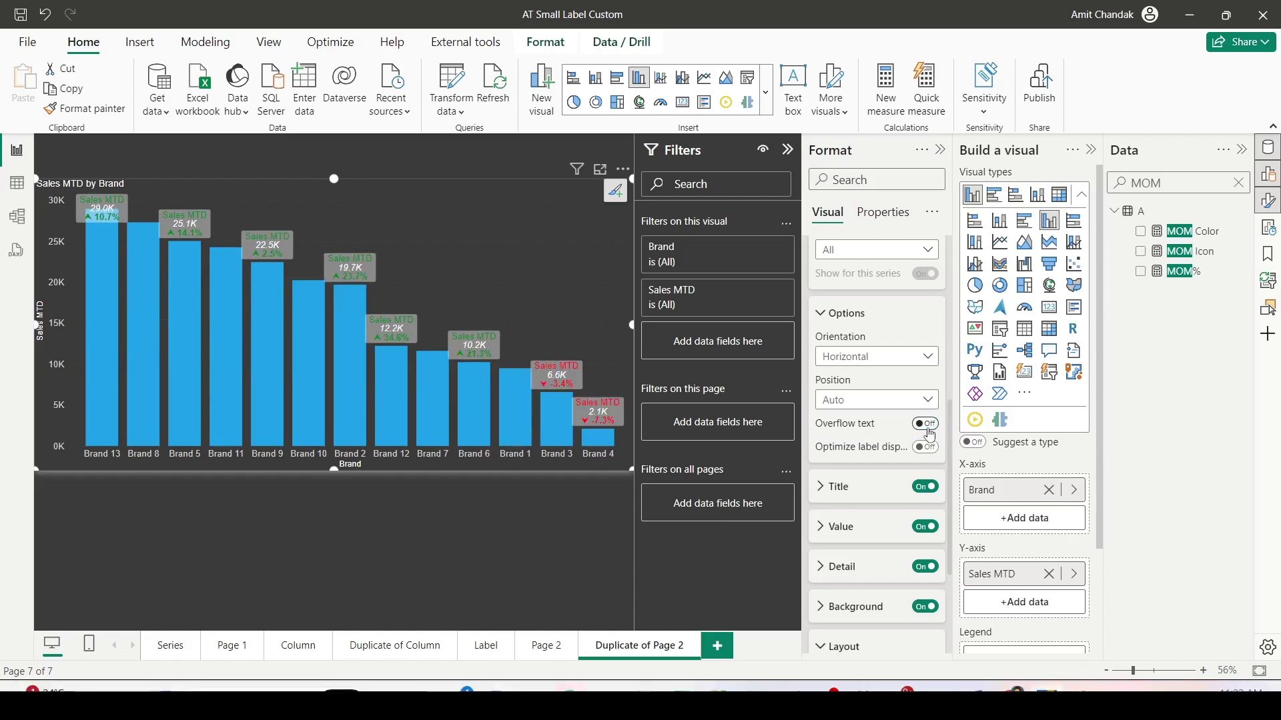
{"action": "left_click", "coordinate": [927, 427]}
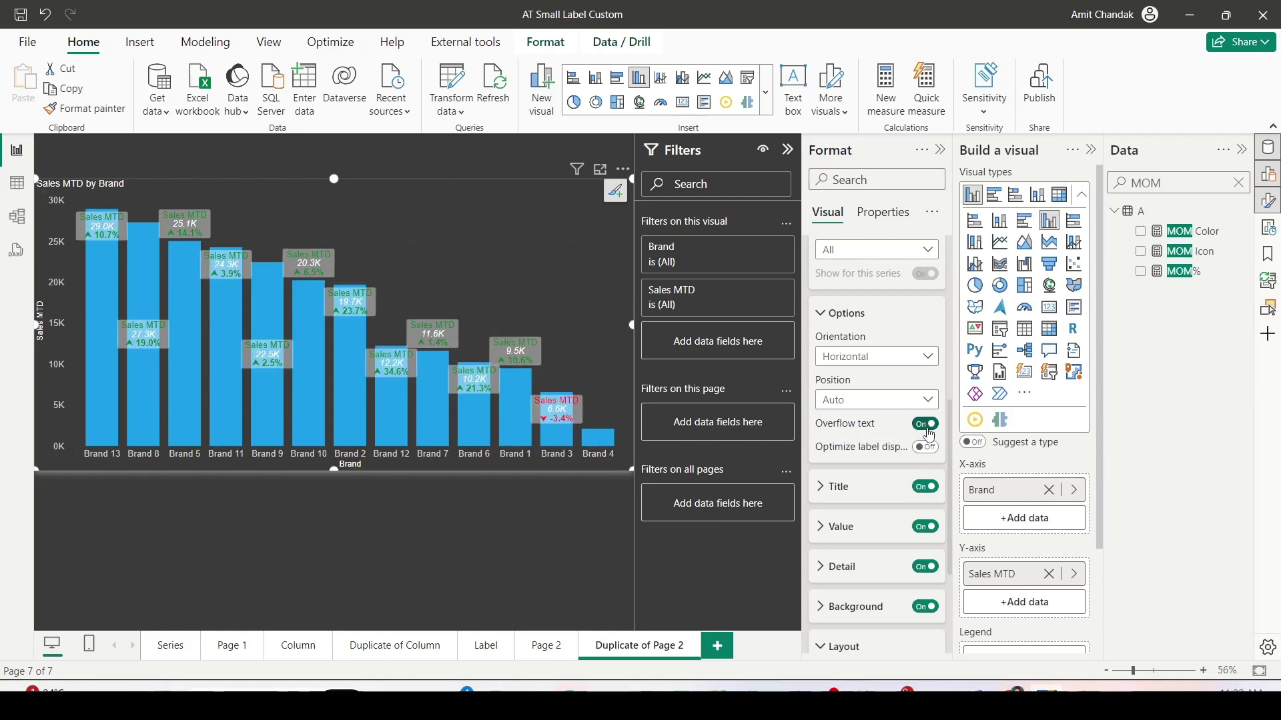
Try the Inside end position for the data labels and return the position to Auto.
{"action": "left_click", "coordinate": [875, 403]}
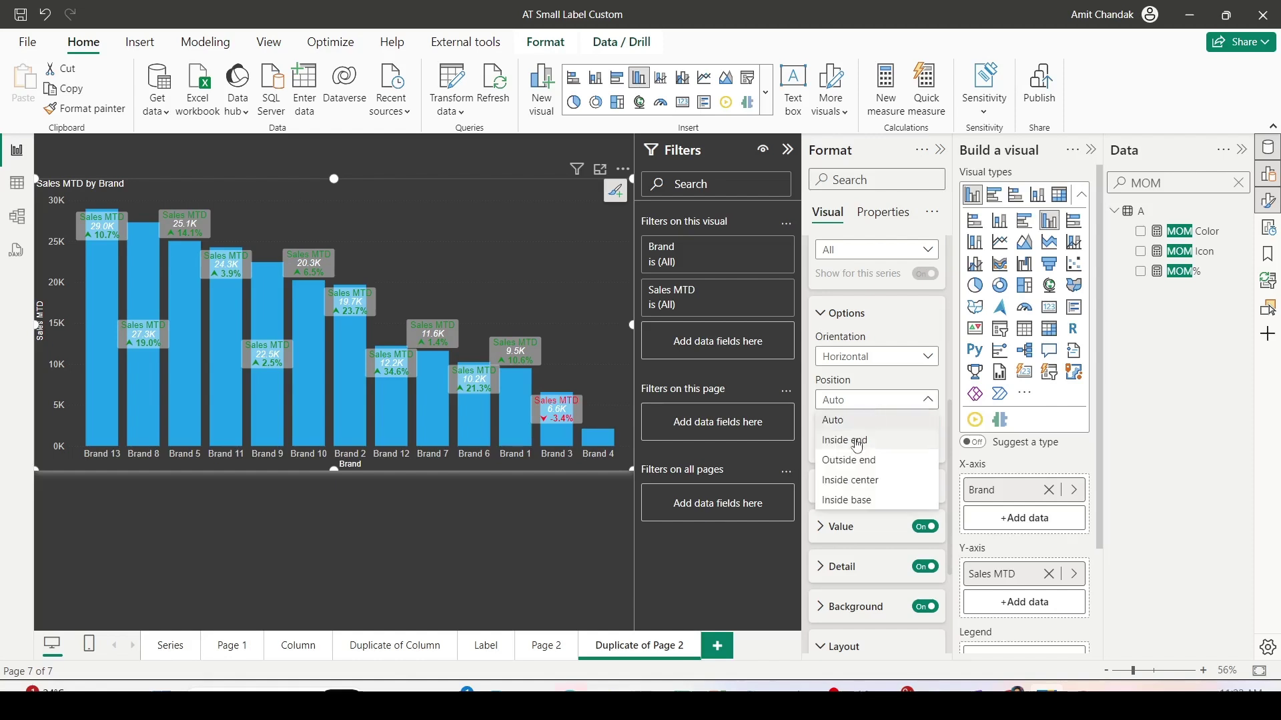
{"action": "left_click", "coordinate": [856, 443]}
{"action": "left_click", "coordinate": [854, 403]}
{"action": "left_click", "coordinate": [846, 418]}
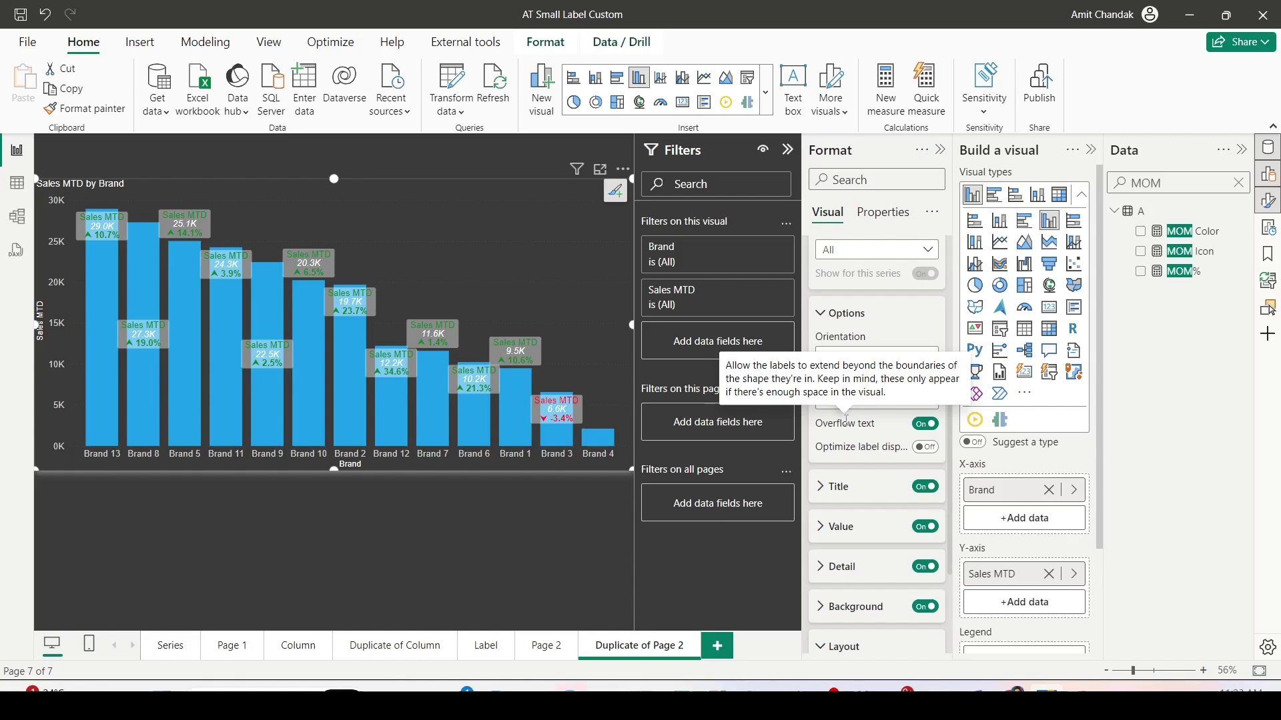
Add a new report page and place a stacked column chart on it, enlarged to fill the canvas.
{"action": "left_click", "coordinate": [717, 646]}
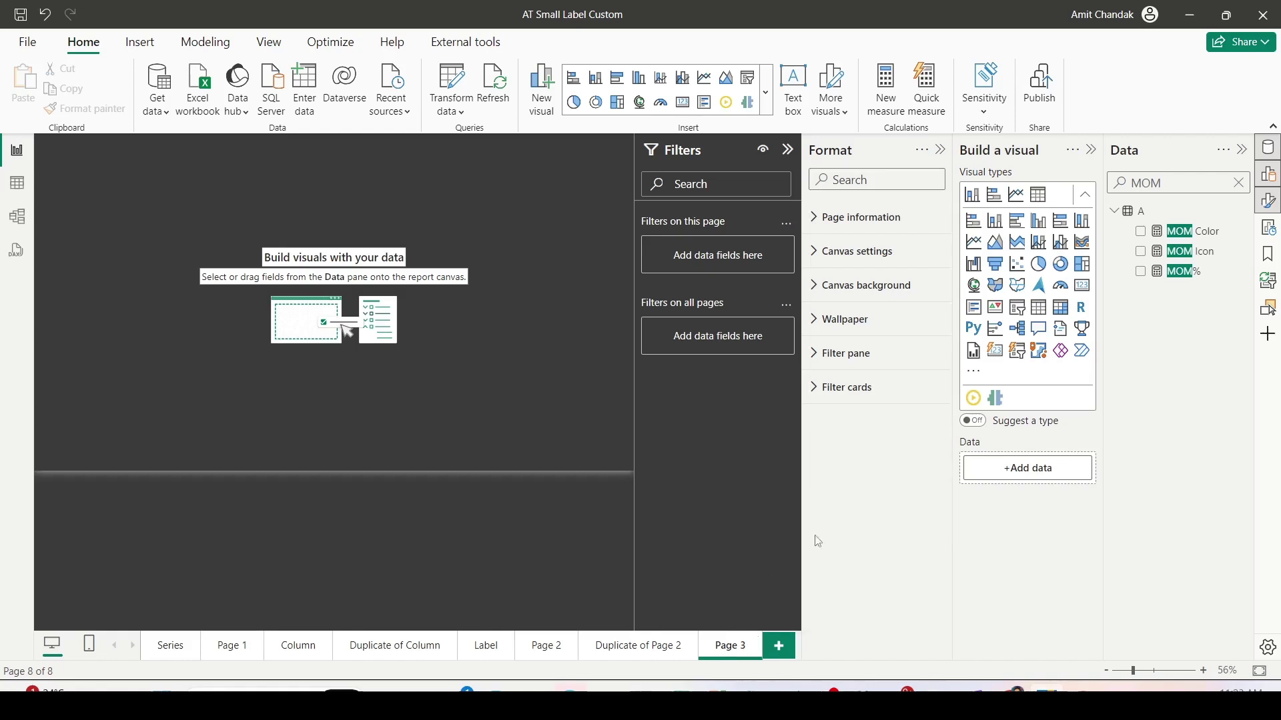
{"action": "left_click", "coordinate": [995, 222]}
{"action": "left_click_drag", "start_coordinate": [170, 265], "coordinate": [654, 524]}
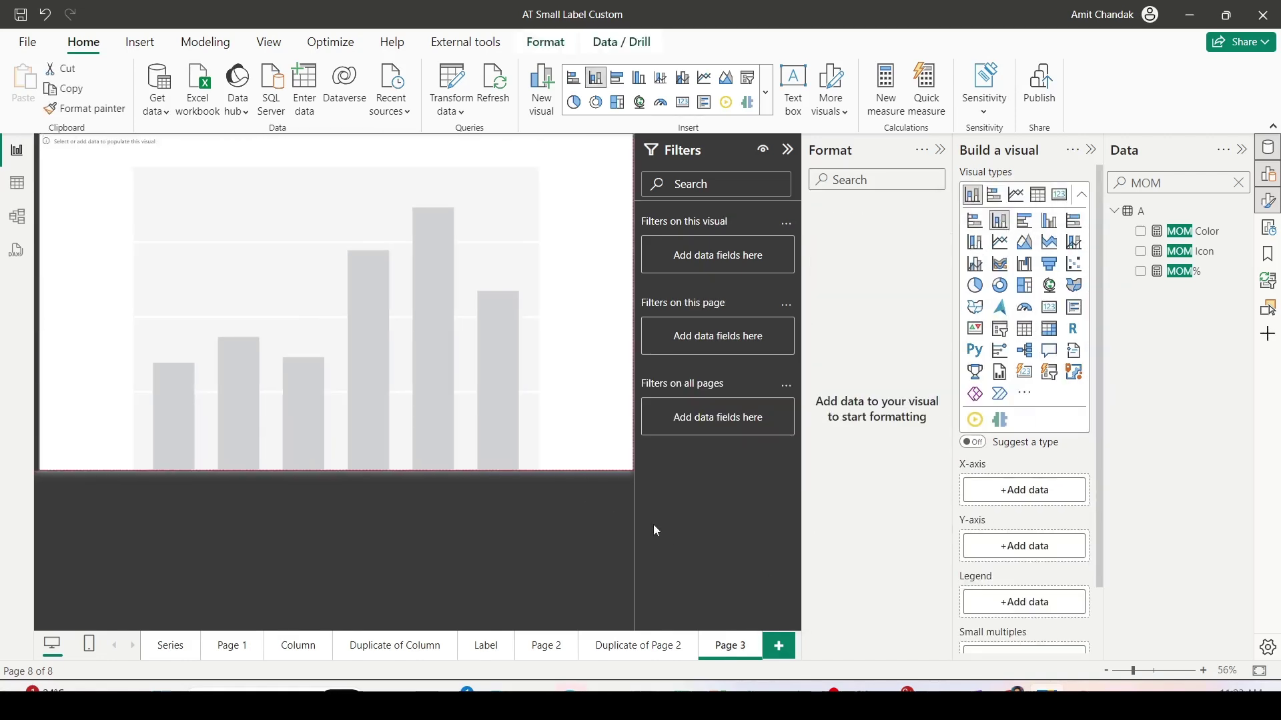
Put the Item table's Brand field on the chart's X-axis and the Base measure Net on its Y-axis.
{"action": "left_click", "coordinate": [1020, 494]}
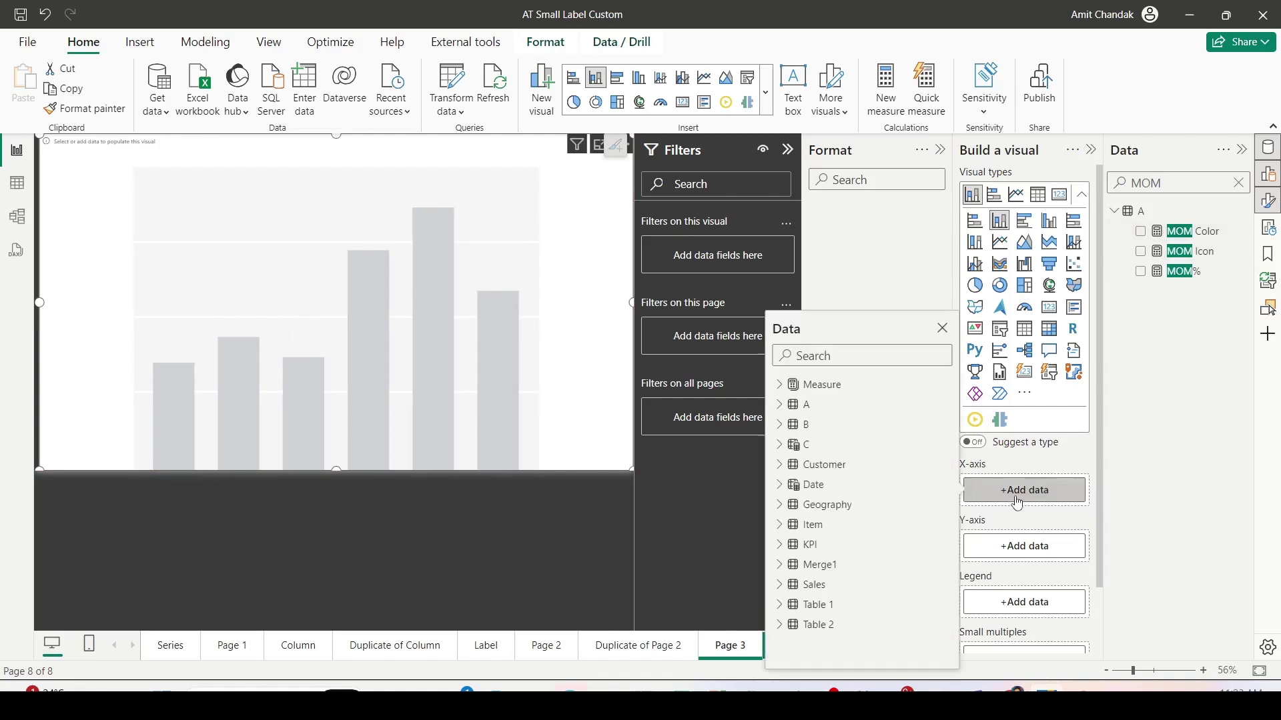
{"action": "left_click", "coordinate": [778, 525]}
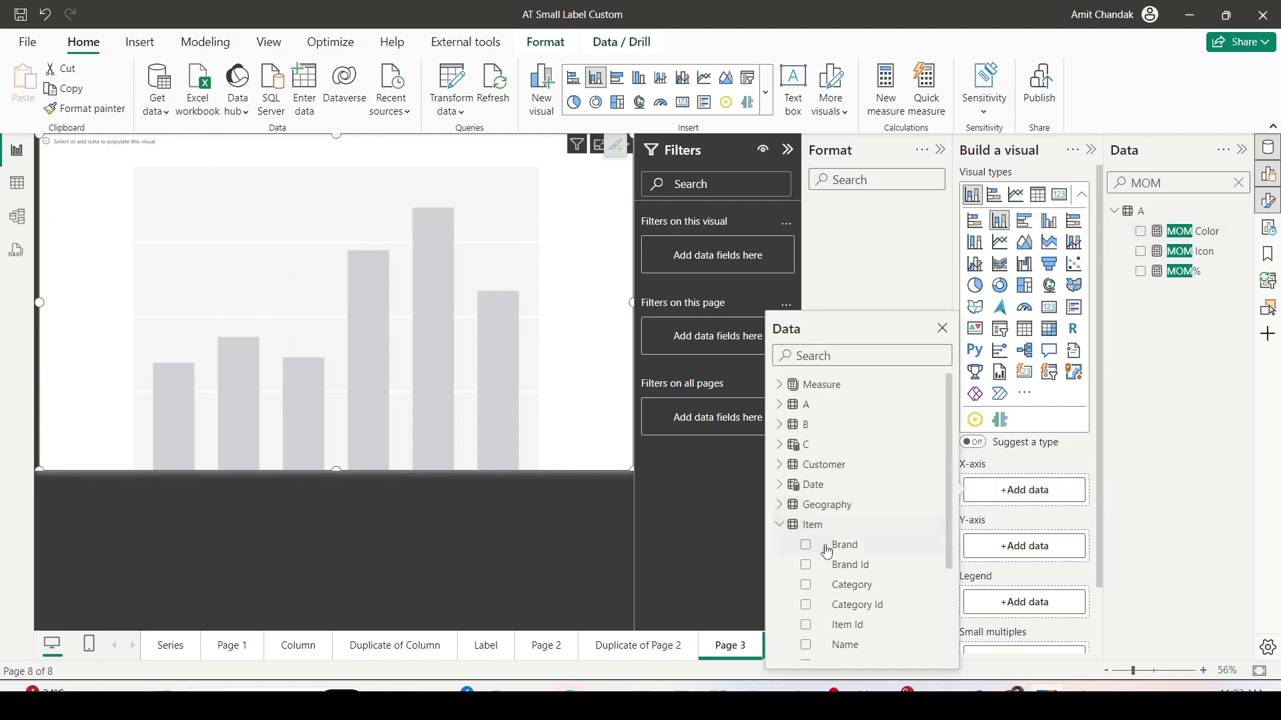
{"action": "left_click", "coordinate": [847, 545]}
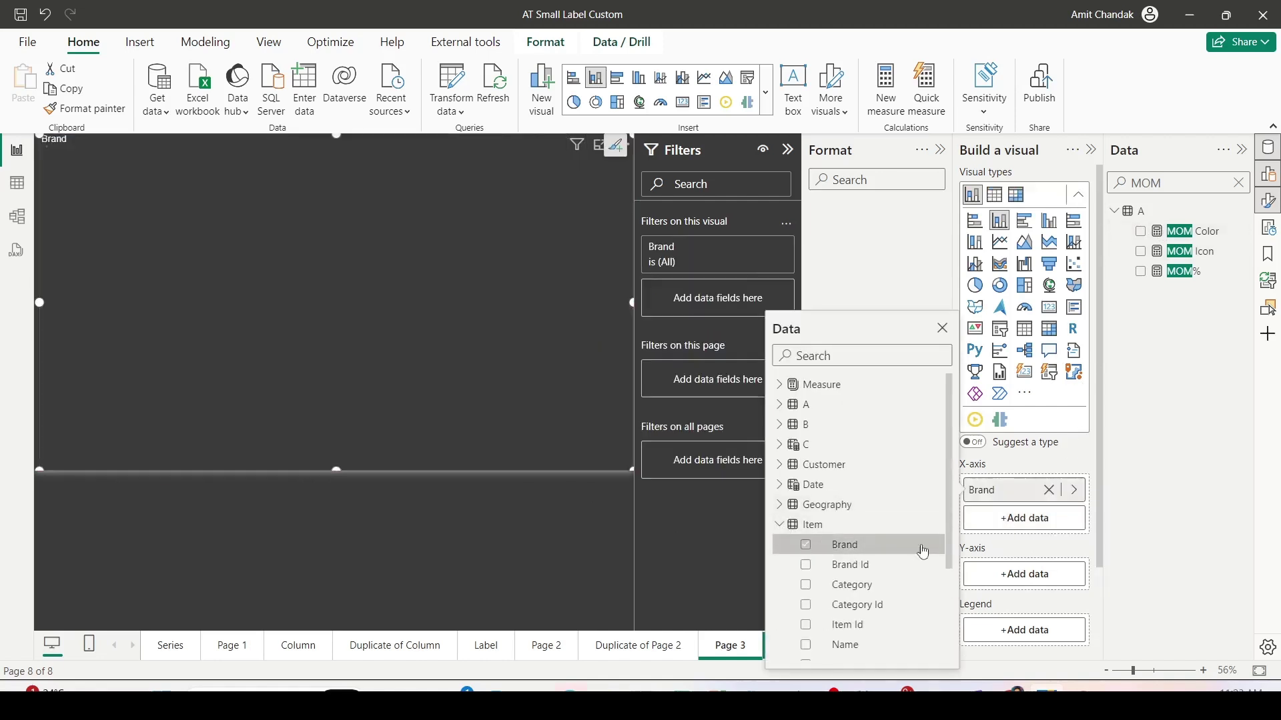
{"action": "left_click", "coordinate": [1003, 579]}
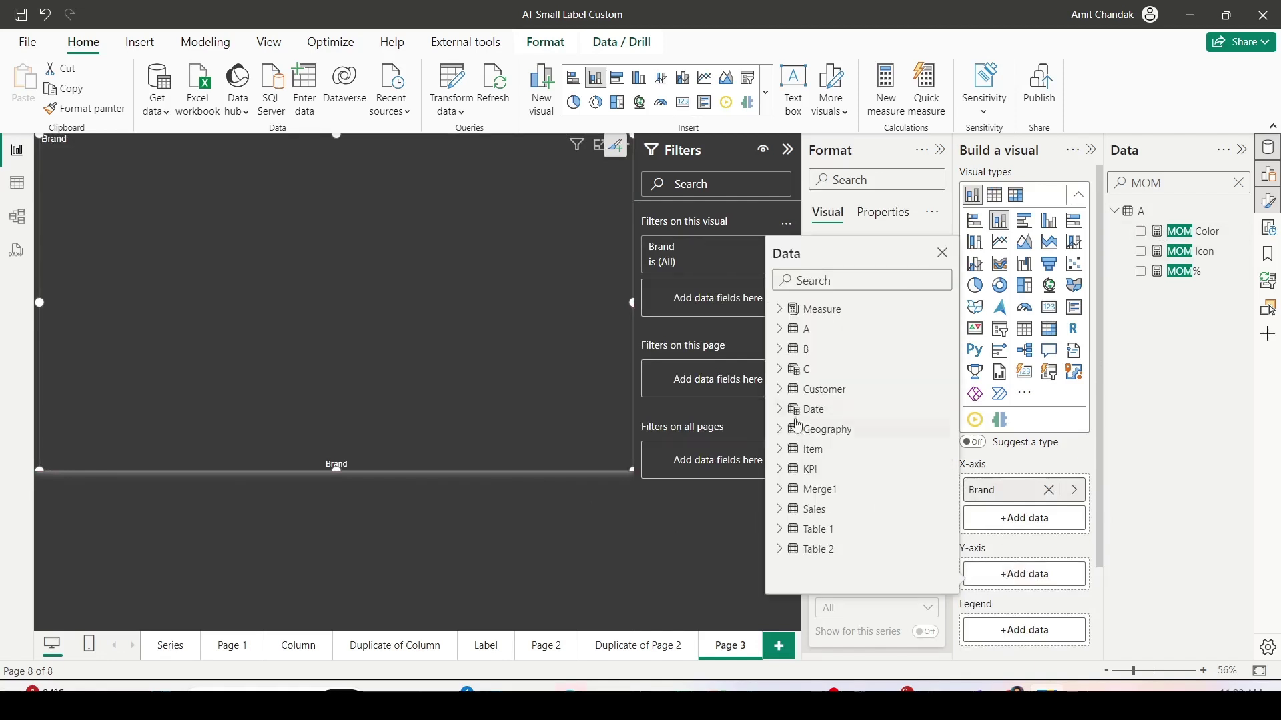
{"action": "left_click", "coordinate": [783, 310]}
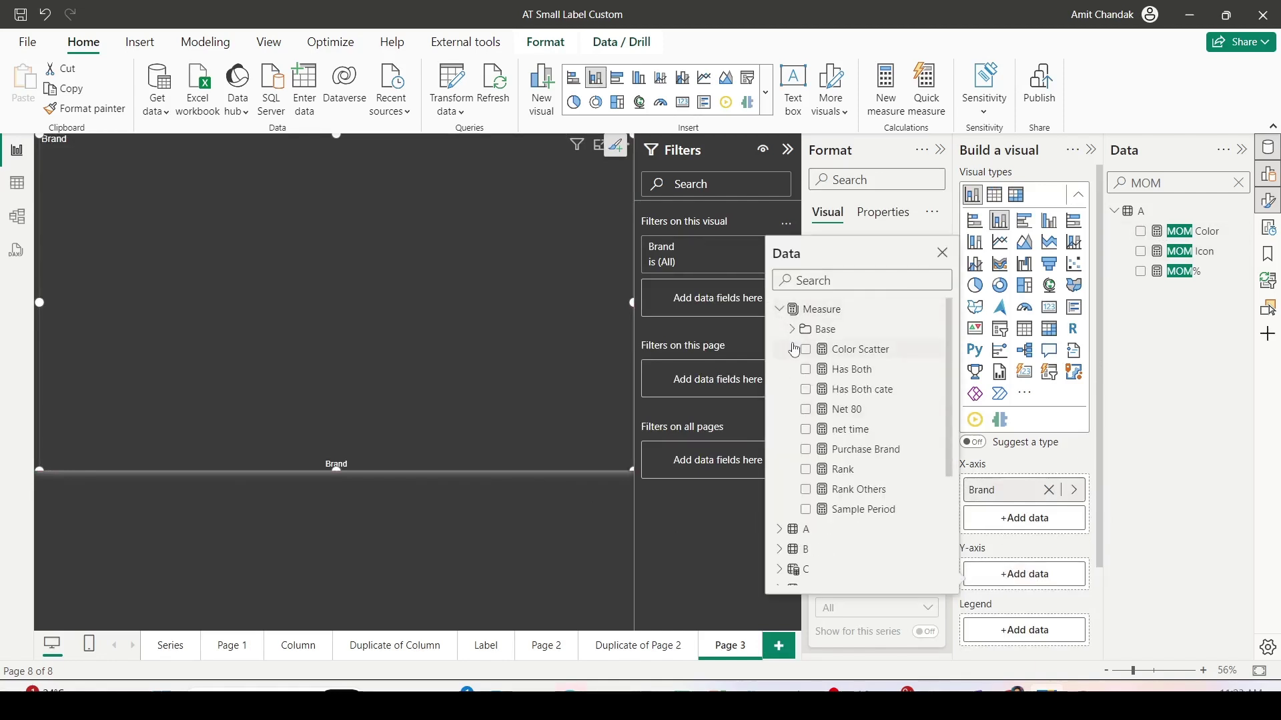
{"action": "left_click", "coordinate": [791, 331]}
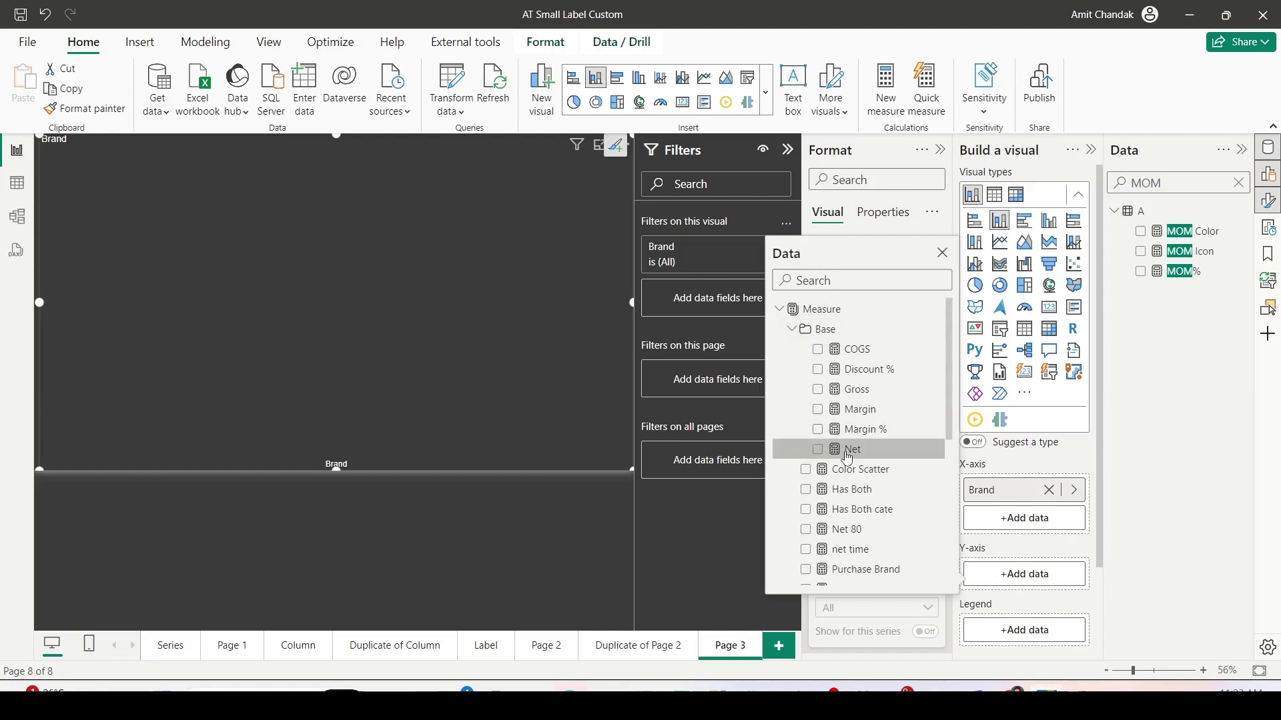
{"action": "left_click", "coordinate": [818, 450]}
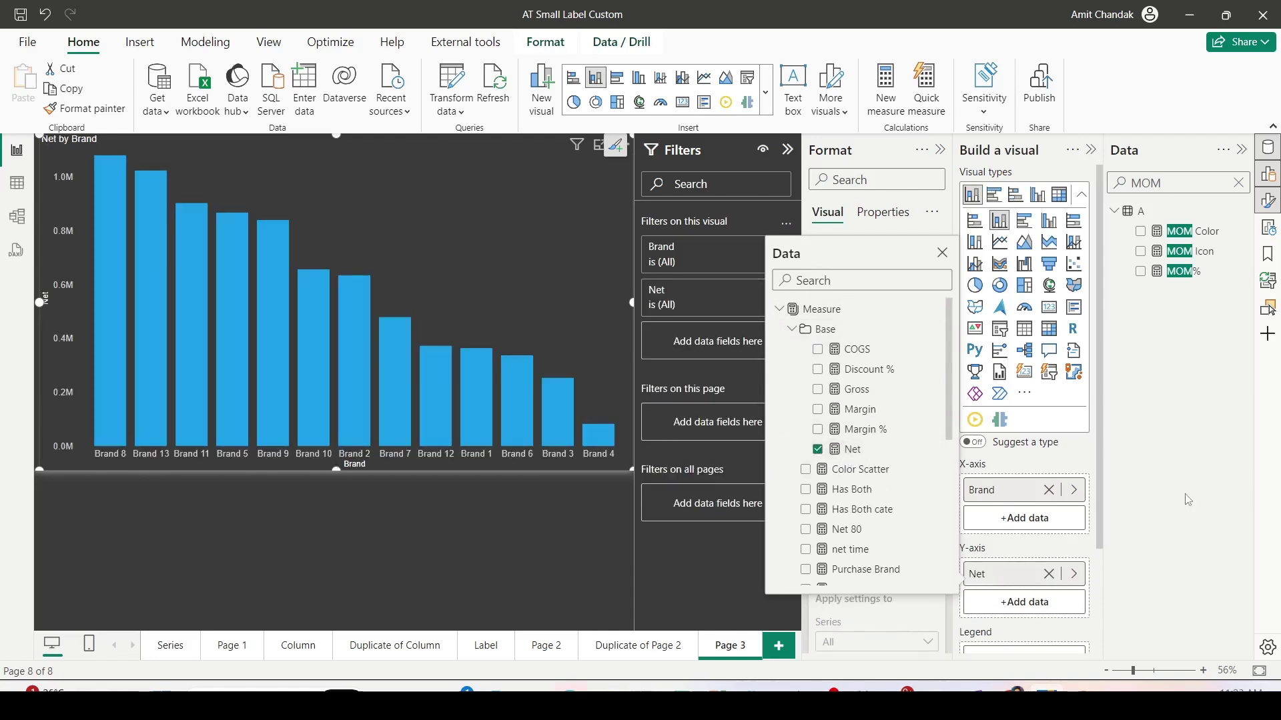
Add the Item table's Category field as the stacked column chart's legend.
{"action": "scroll", "coordinate": [1065, 515], "scroll_direction": "down", "scroll_amount": 1}
{"action": "scroll", "coordinate": [1065, 515], "scroll_direction": "down", "scroll_amount": 1}
{"action": "left_click", "coordinate": [1024, 552]}
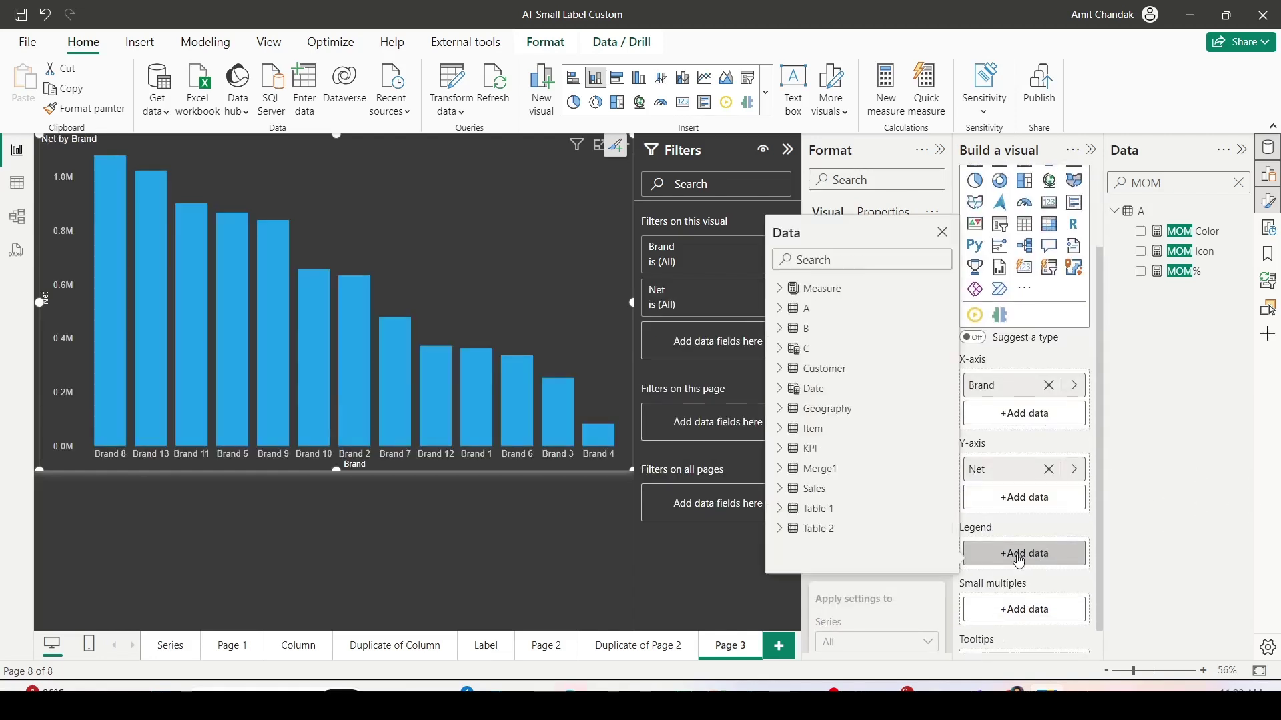
{"action": "left_click", "coordinate": [785, 429]}
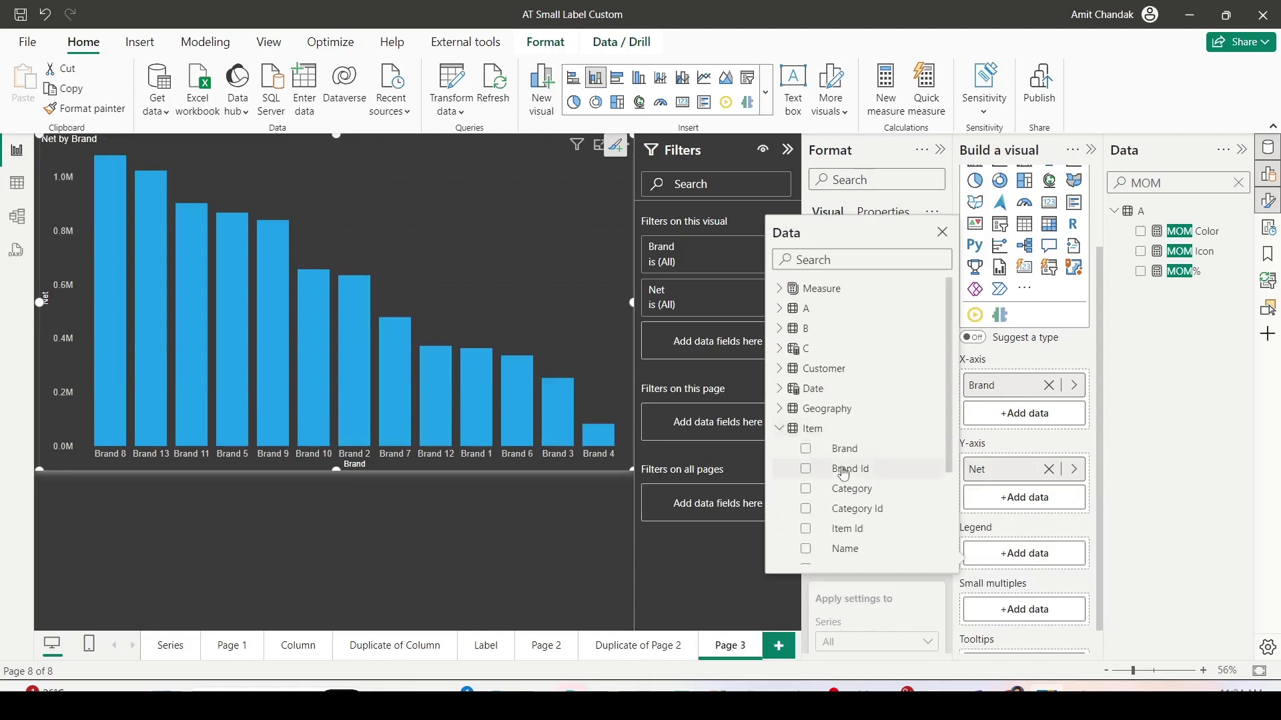
{"action": "left_click", "coordinate": [806, 489]}
{"action": "left_click", "coordinate": [1152, 488]}
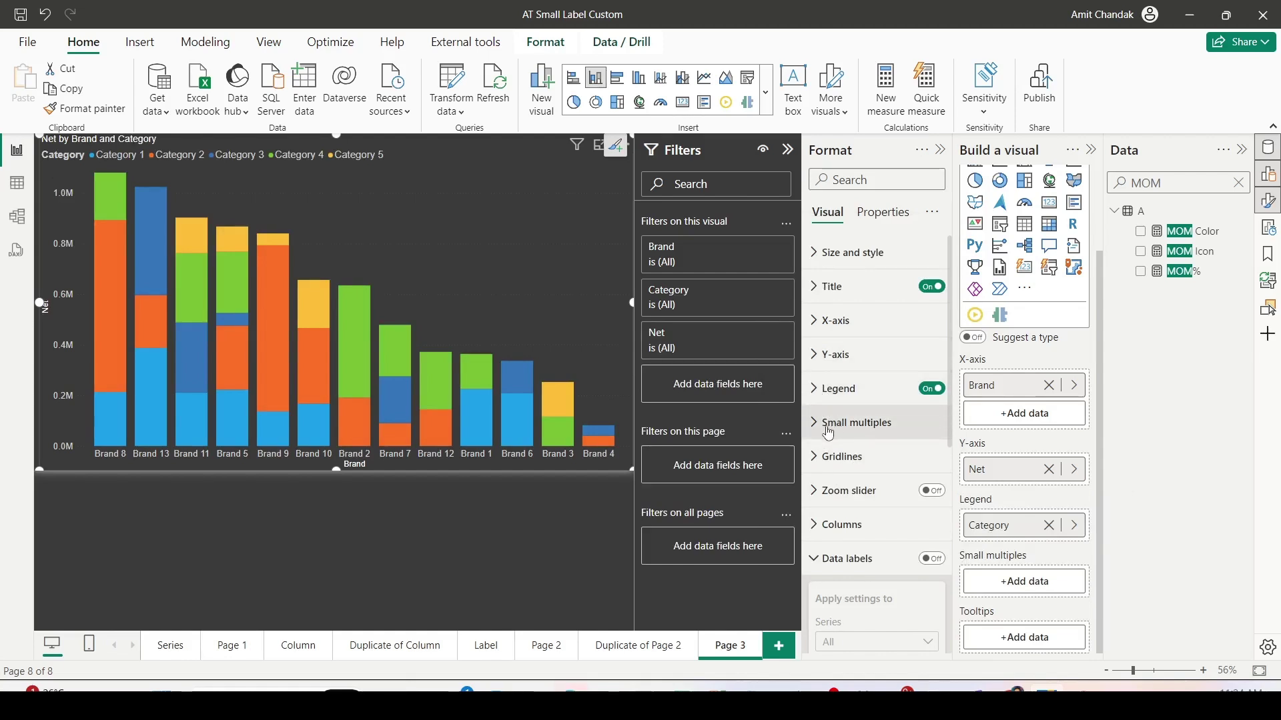
Enable Sort by value and Reverse order in the column layout settings of the stacked chart.
{"action": "scroll", "coordinate": [834, 422], "scroll_direction": "down", "scroll_amount": 2}
{"action": "left_click", "coordinate": [830, 367]}
{"action": "scroll", "coordinate": [881, 396], "scroll_direction": "down", "scroll_amount": 2}
{"action": "scroll", "coordinate": [881, 396], "scroll_direction": "down", "scroll_amount": 3}
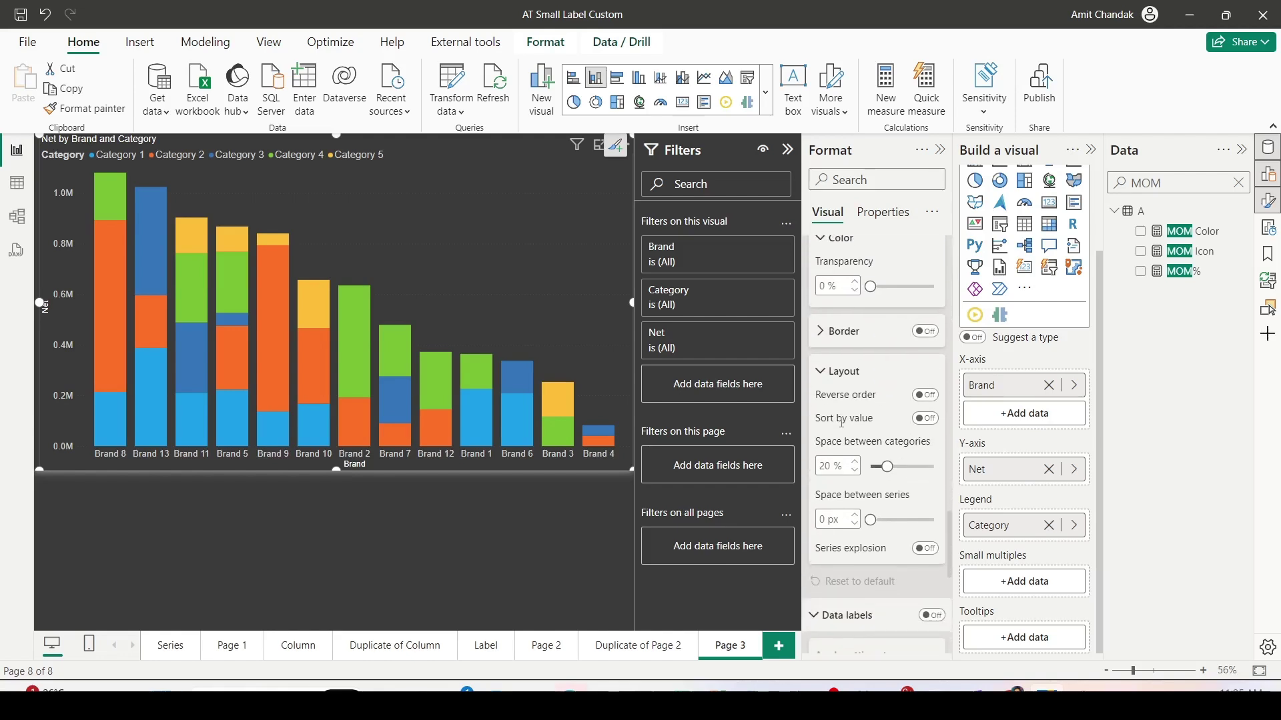
{"action": "key", "text": "Tab"}
{"action": "left_click", "coordinate": [930, 420]}
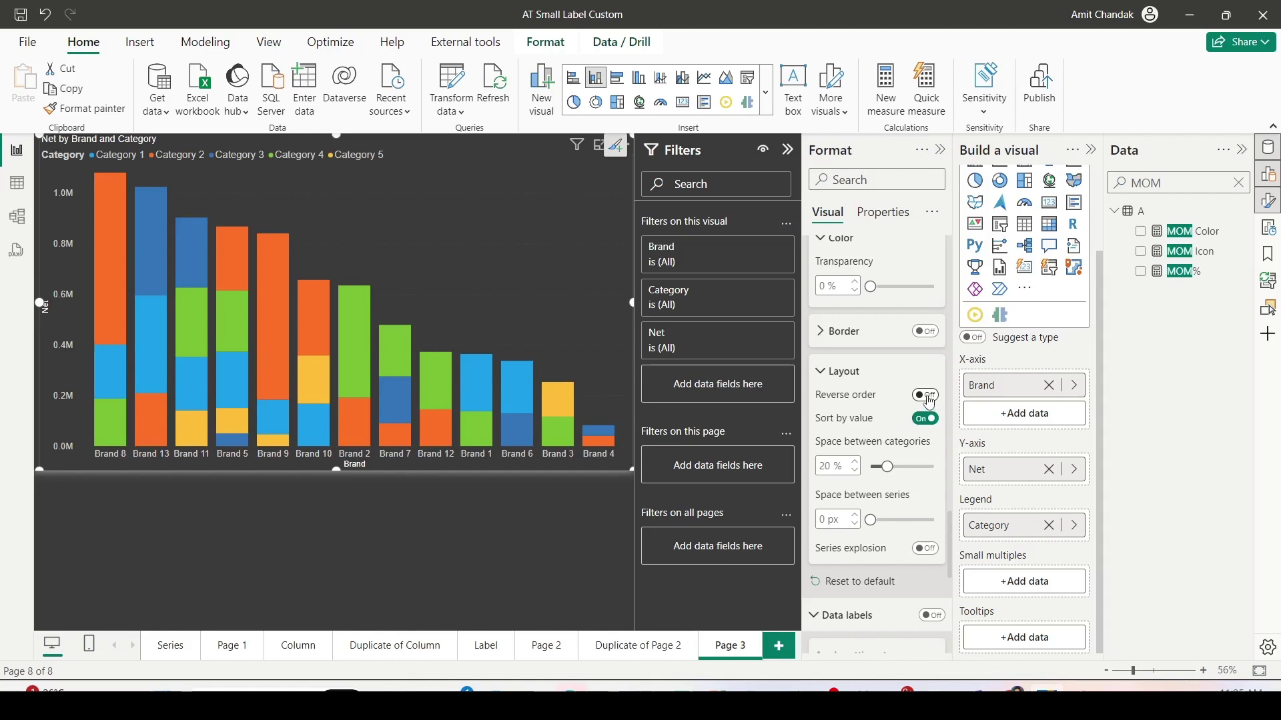
{"action": "left_click", "coordinate": [929, 403]}
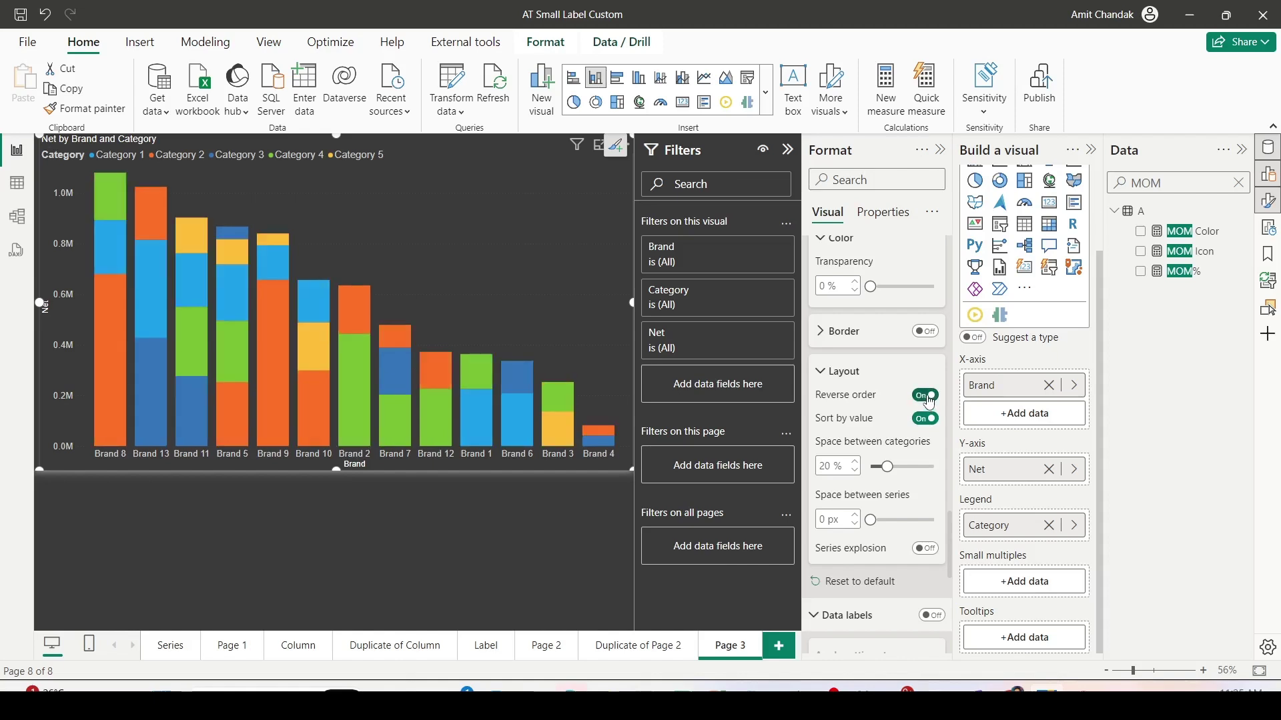
Turn on data labels for the stacked column chart and expand the labels' Value settings.
{"action": "left_click", "coordinate": [827, 371]}
{"action": "scroll", "coordinate": [865, 420], "scroll_direction": "down", "scroll_amount": 2}
{"action": "scroll", "coordinate": [865, 420], "scroll_direction": "down", "scroll_amount": 2}
{"action": "scroll", "coordinate": [867, 427], "scroll_direction": "up", "scroll_amount": 5}
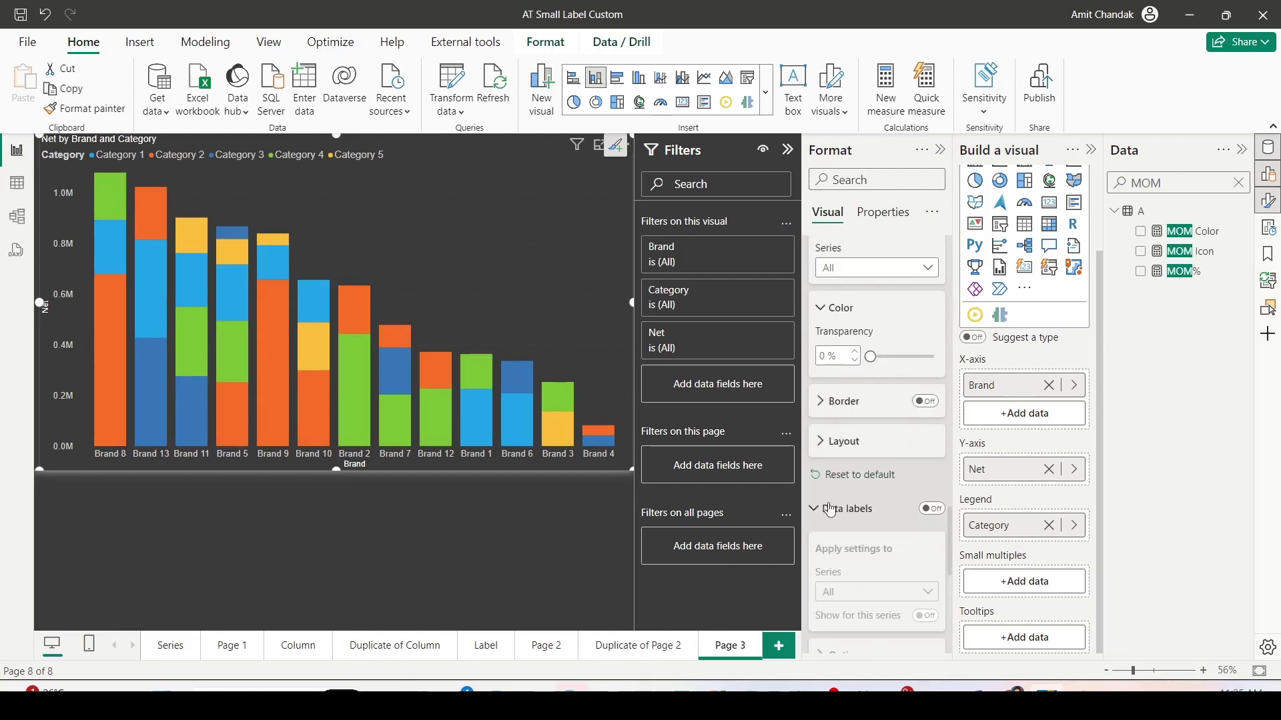
{"action": "left_click", "coordinate": [932, 509]}
{"action": "scroll", "coordinate": [866, 484], "scroll_direction": "down", "scroll_amount": 3}
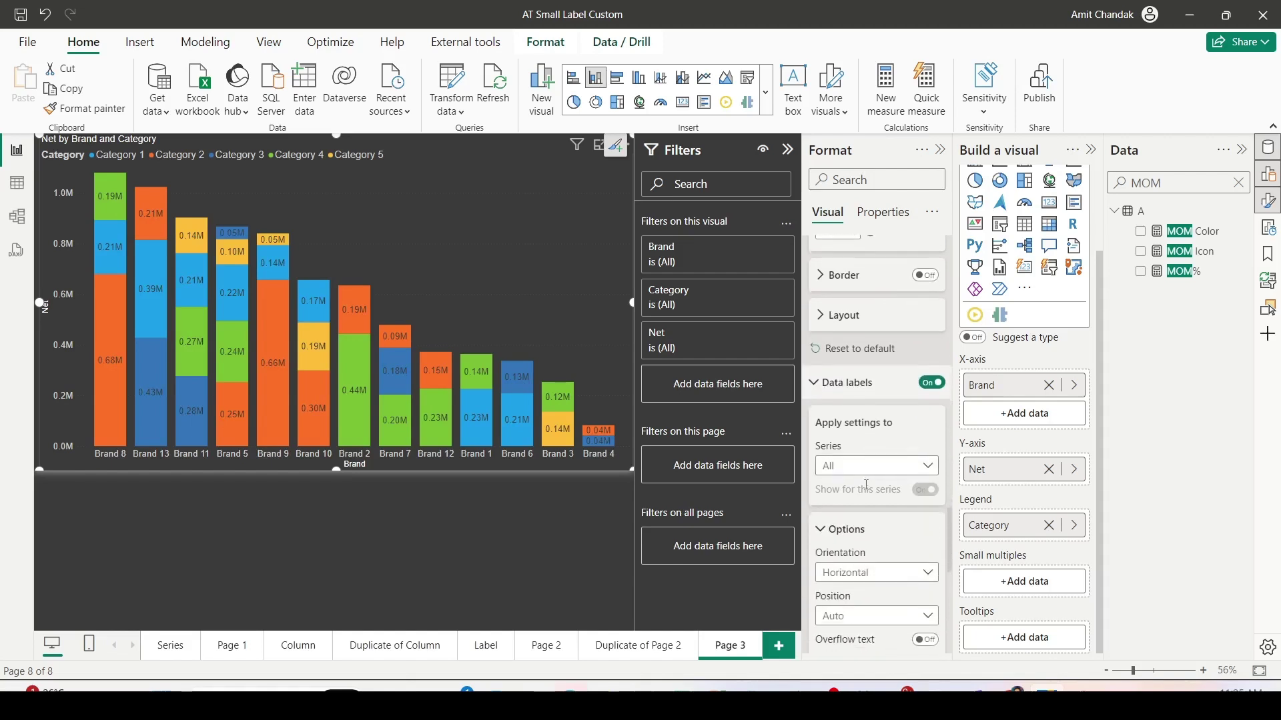
{"action": "scroll", "coordinate": [866, 485], "scroll_direction": "down", "scroll_amount": 2}
{"action": "scroll", "coordinate": [866, 490], "scroll_direction": "up", "scroll_amount": 1}
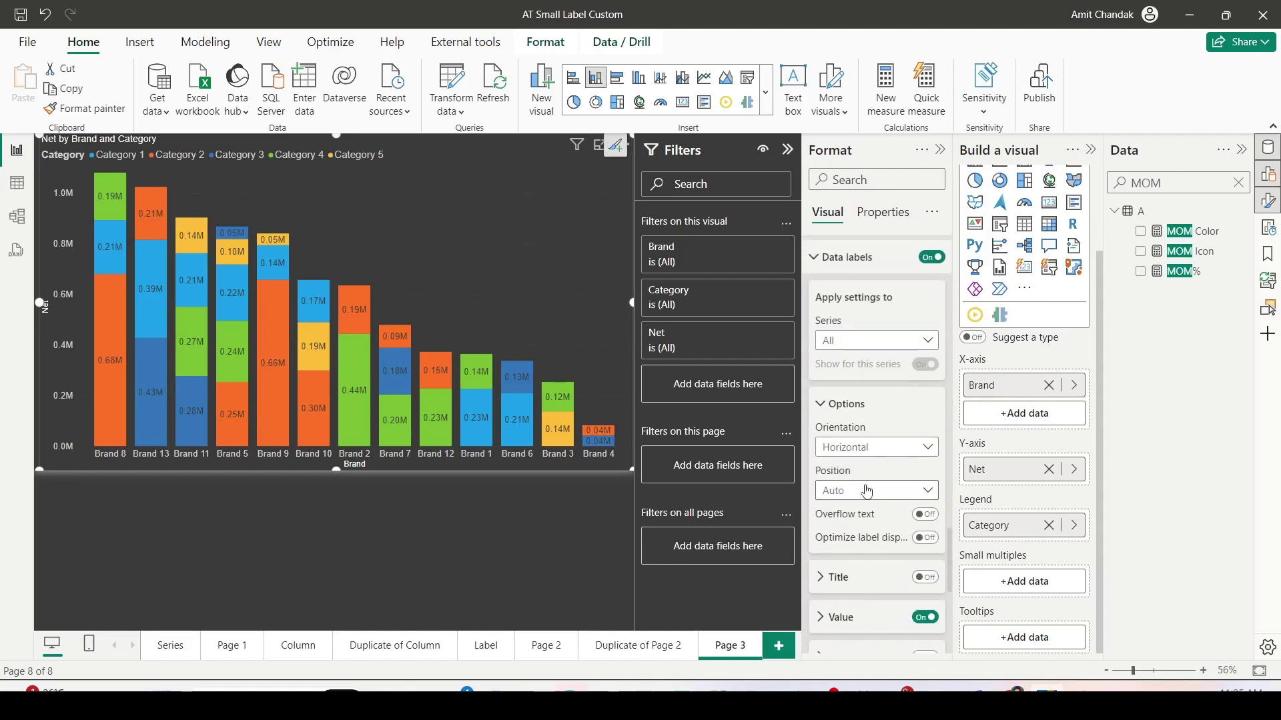
{"action": "scroll", "coordinate": [867, 492], "scroll_direction": "down", "scroll_amount": 2}
{"action": "left_click", "coordinate": [825, 495]}
{"action": "scroll", "coordinate": [852, 501], "scroll_direction": "down", "scroll_amount": 1}
{"action": "scroll", "coordinate": [852, 500], "scroll_direction": "down", "scroll_amount": 1}
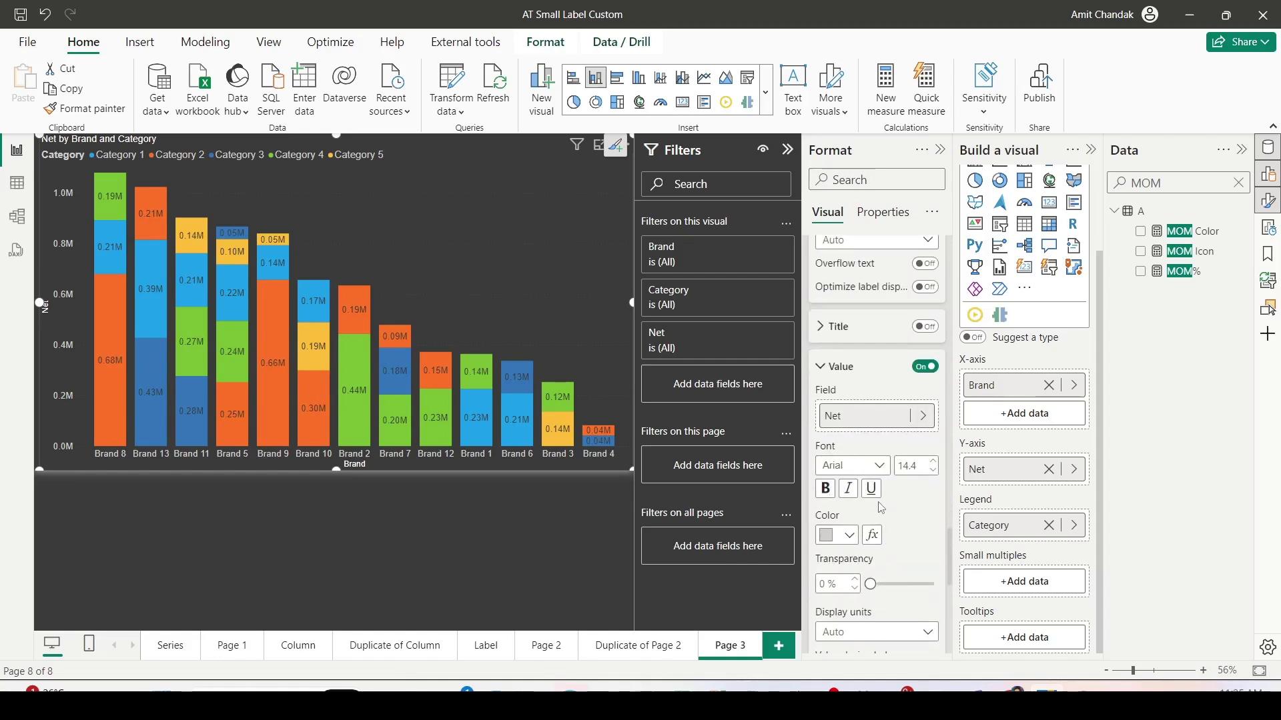
Turn on overflow text for the data labels and try showing the label title before switching the title off.
{"action": "left_click", "coordinate": [926, 326]}
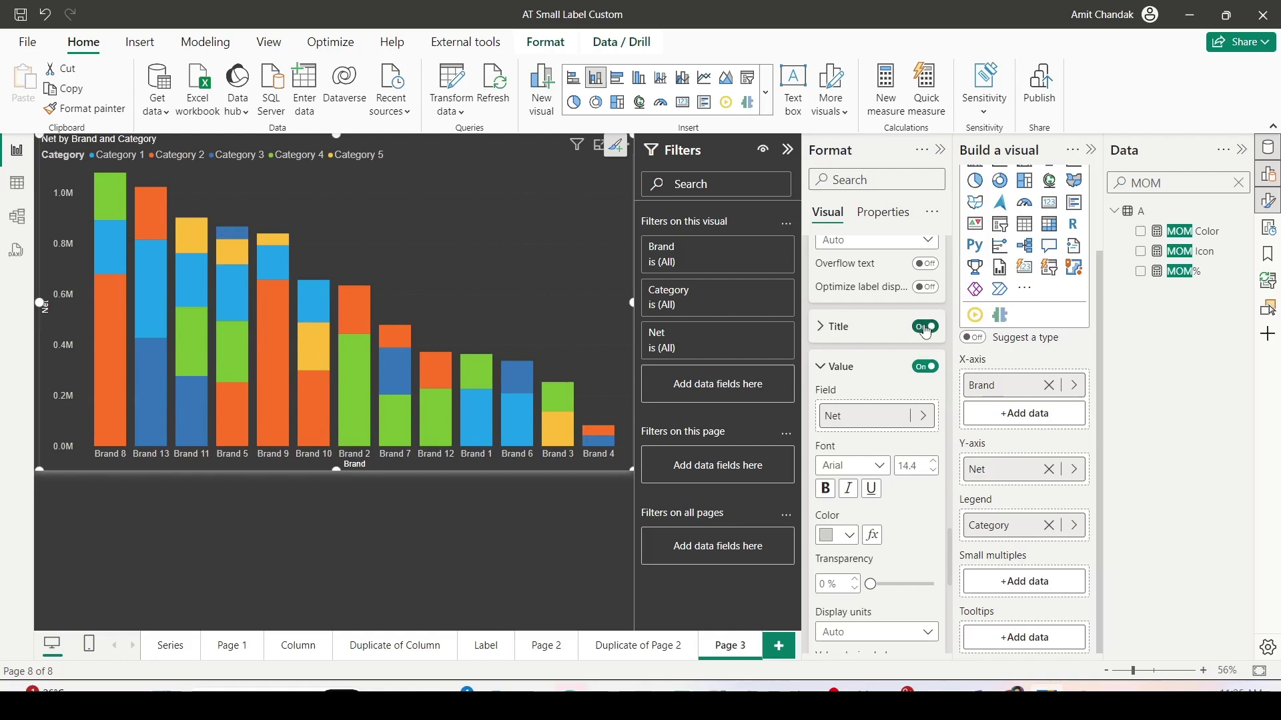
{"action": "left_click", "coordinate": [931, 267]}
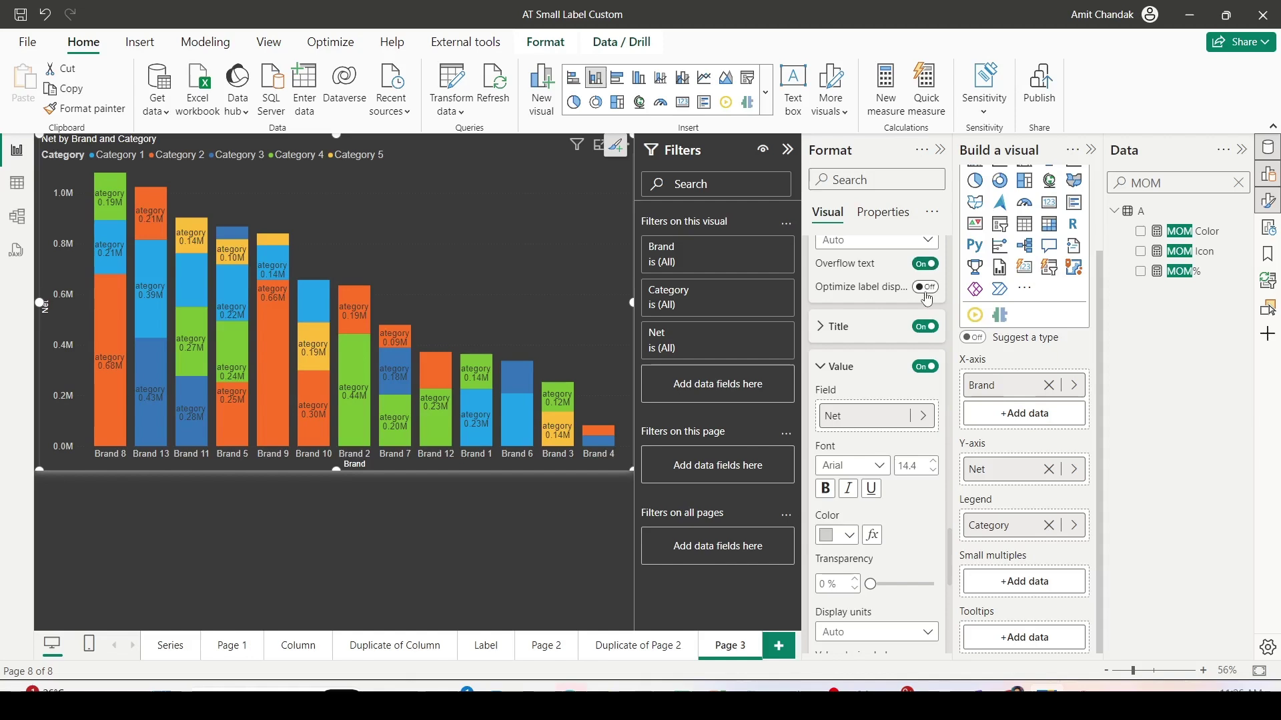
{"action": "left_click", "coordinate": [926, 327]}
{"action": "left_click", "coordinate": [926, 327]}
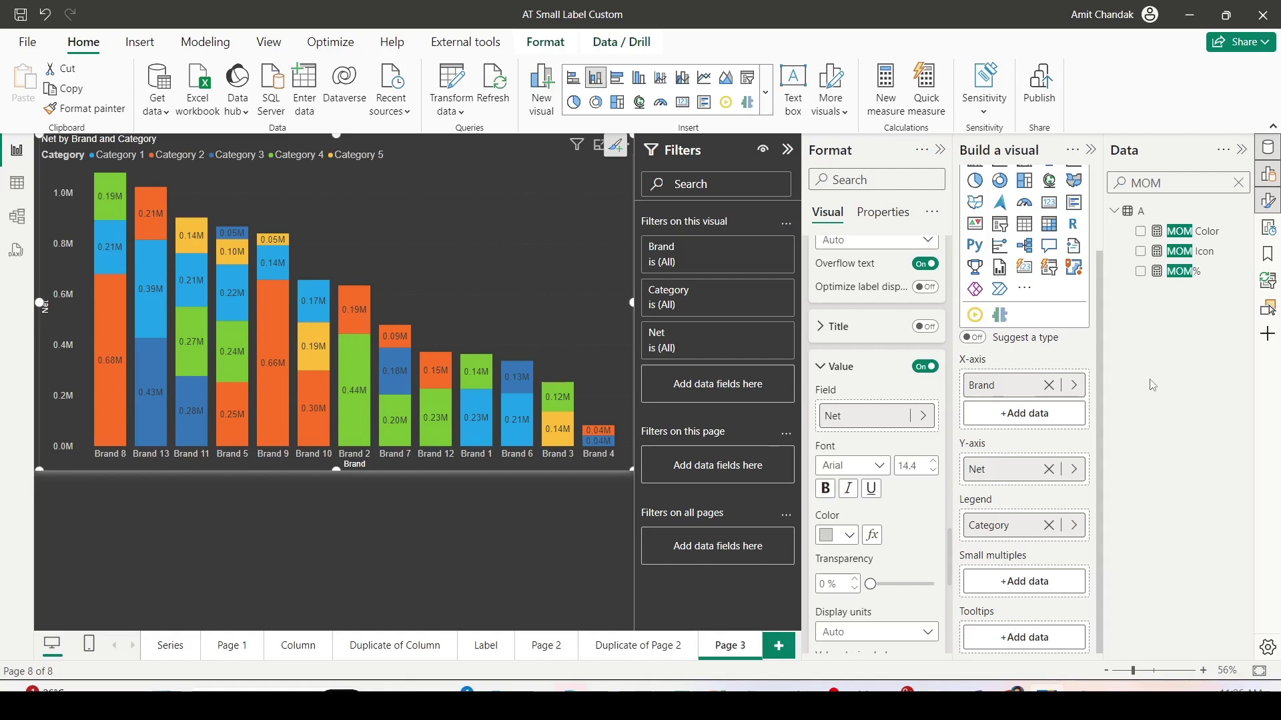
Clear the field search and create a new measure named % of Brand Cat.
{"action": "left_click", "coordinate": [1236, 182]}
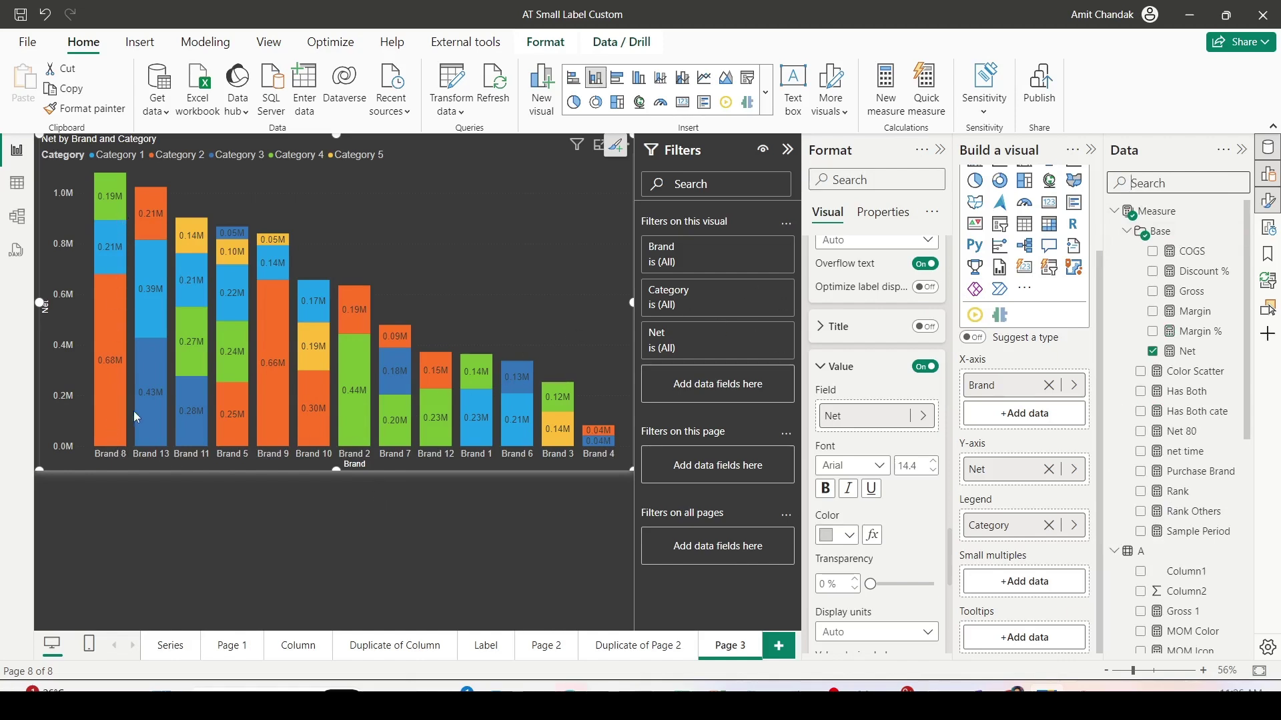
{"action": "mouse_move", "coordinate": [112, 398]}
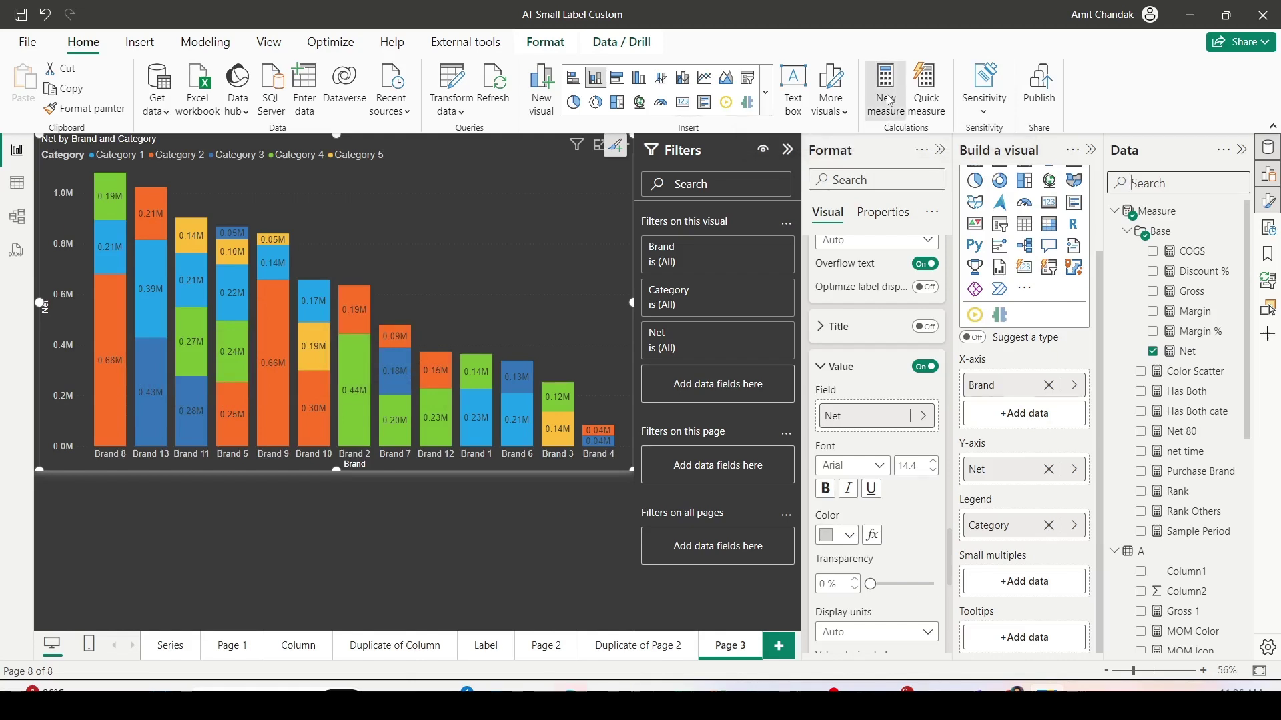
{"action": "left_click", "coordinate": [119, 164]}
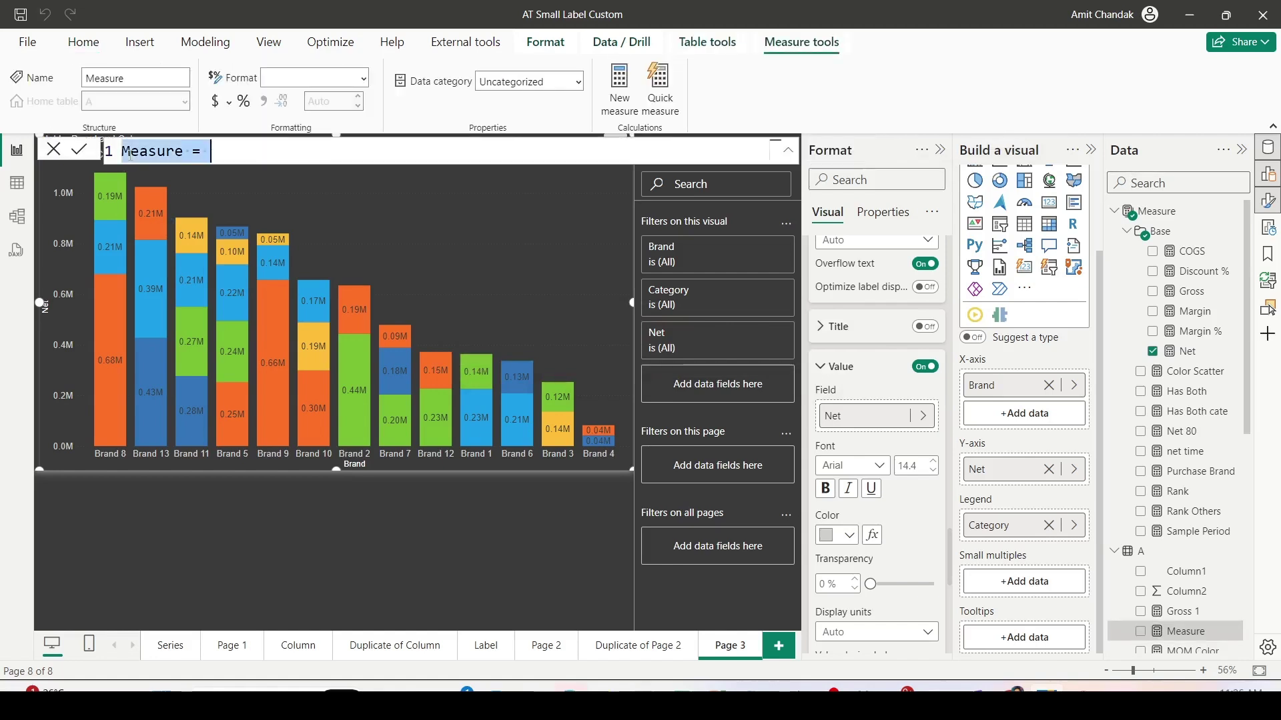
{"action": "double_click", "coordinate": [152, 151]}
{"action": "type", "text": "% "}
{"action": "type", "text": "of Brand"}
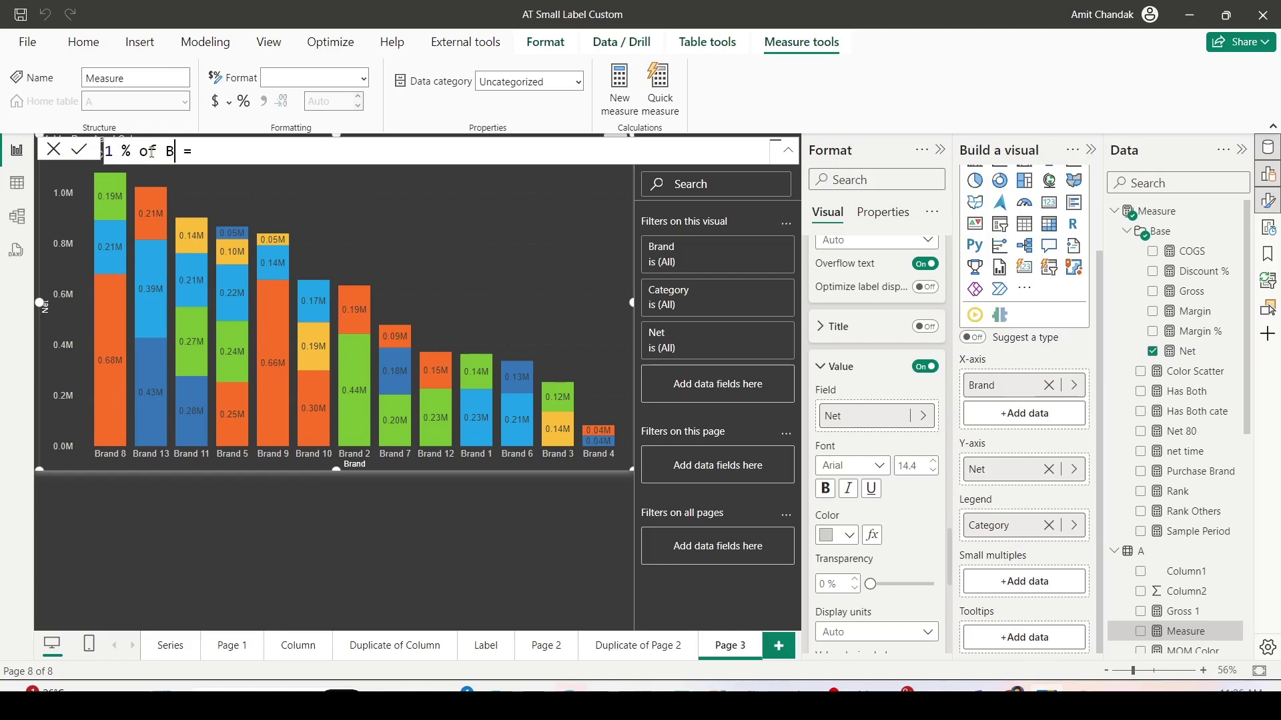
{"action": "type", "text": " Cate"}
{"action": "key", "text": "BackSpace"}
{"action": "key", "text": "End"}
Begin the measure's formula as DIVIDE([Net],CALCULATE([Net] to divide Net by a recalculated Net.
{"action": "type", "text": "di"}
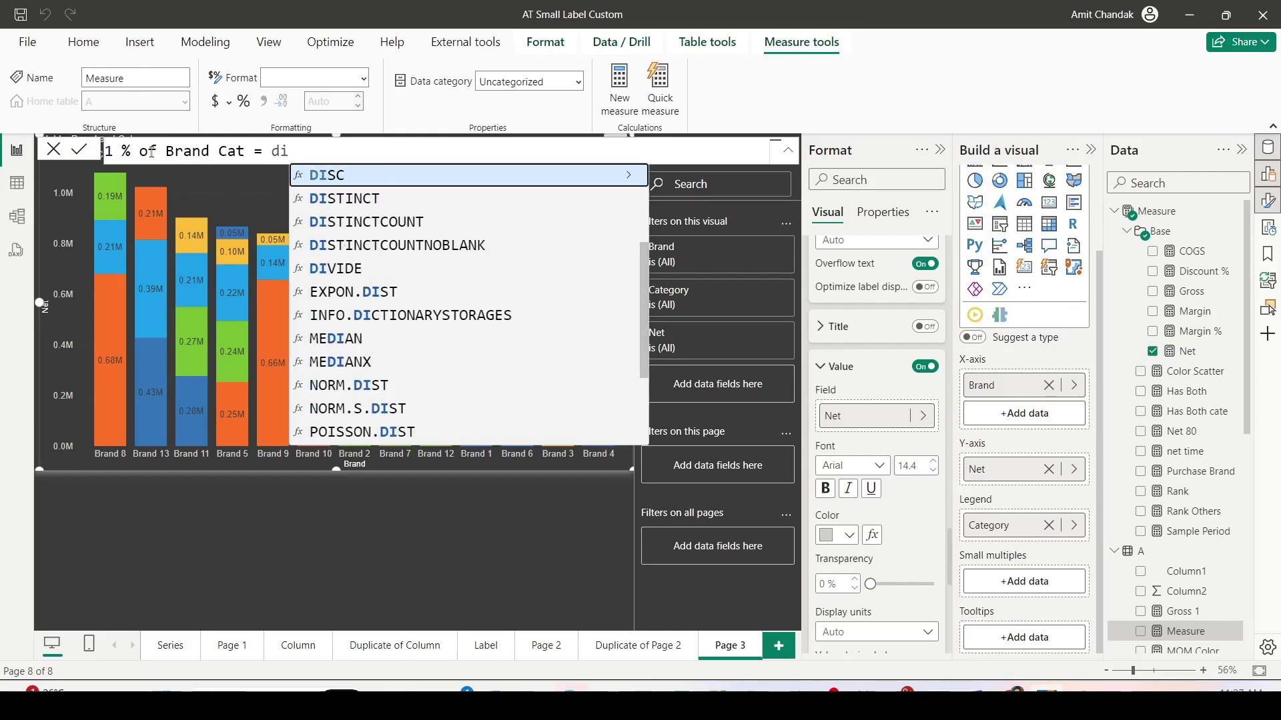
{"action": "type", "text": "v"}
{"action": "key", "text": "Tab"}
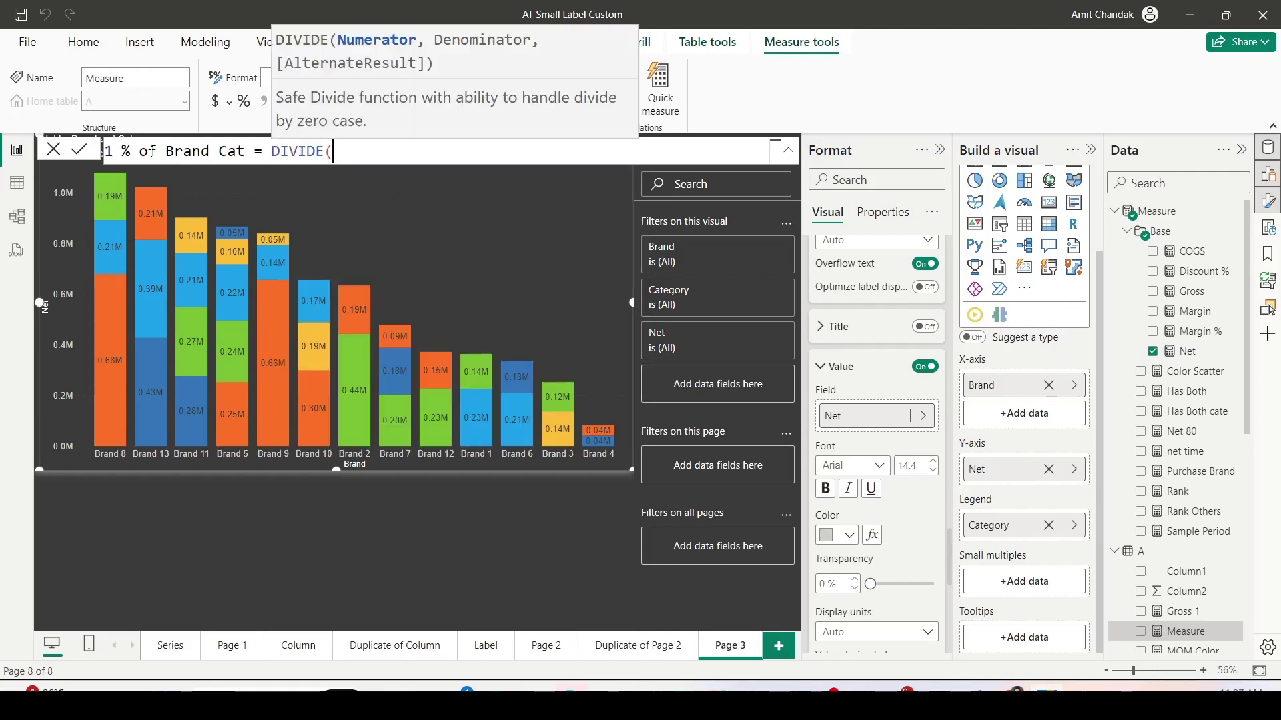
{"action": "type", "text": "[ne"}
{"action": "key", "text": "Tab"}
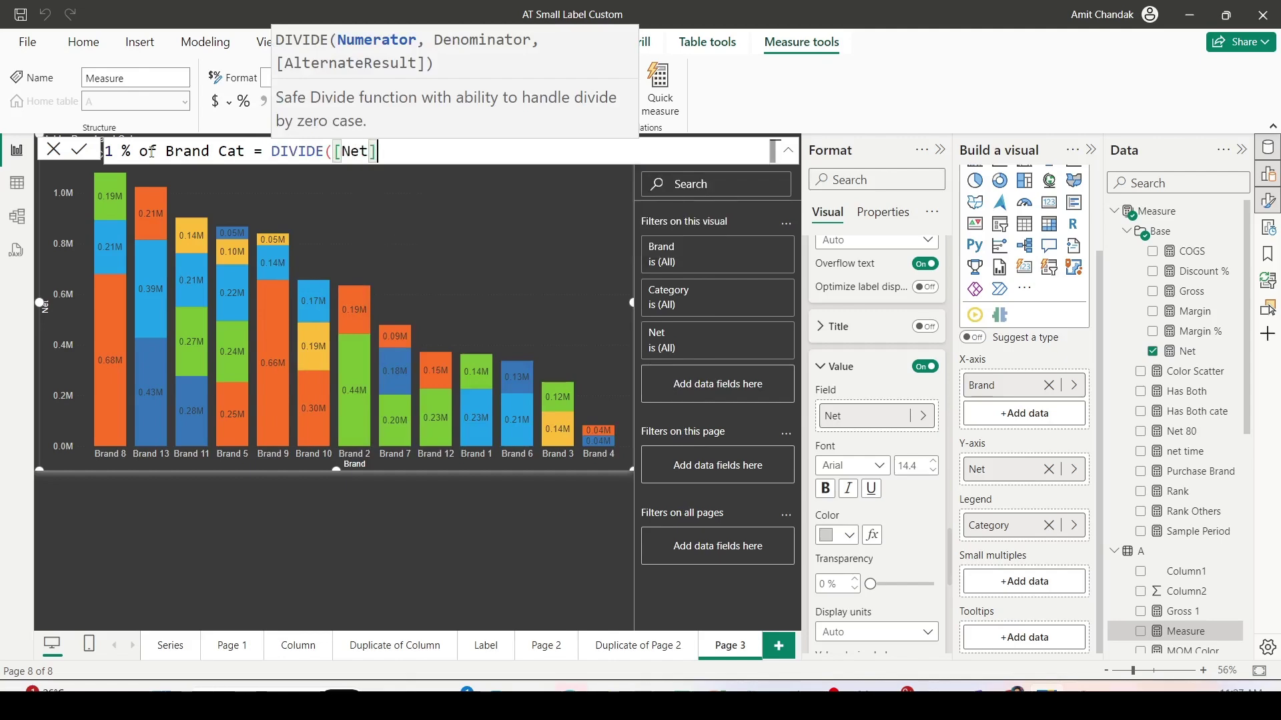
{"action": "type", "text": ",cal"}
{"action": "key", "text": "Tab"}
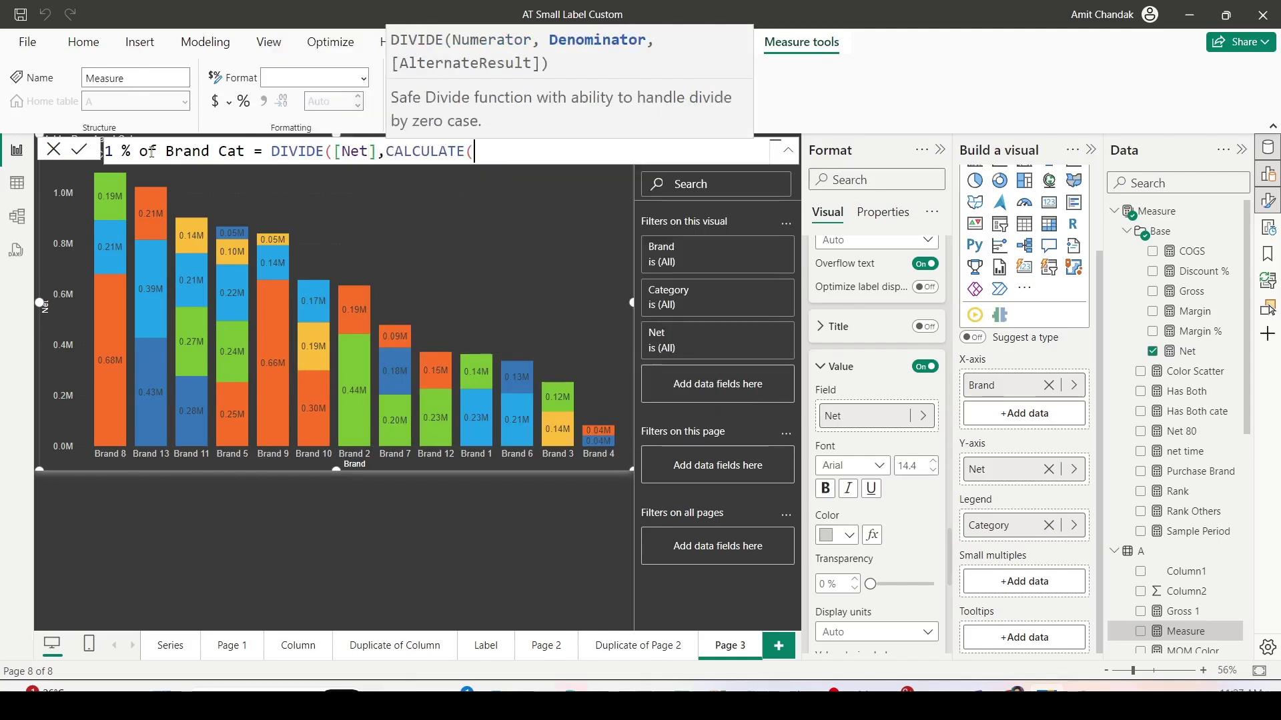
{"action": "type", "text": "[ne"}
{"action": "key", "text": "Tab"}
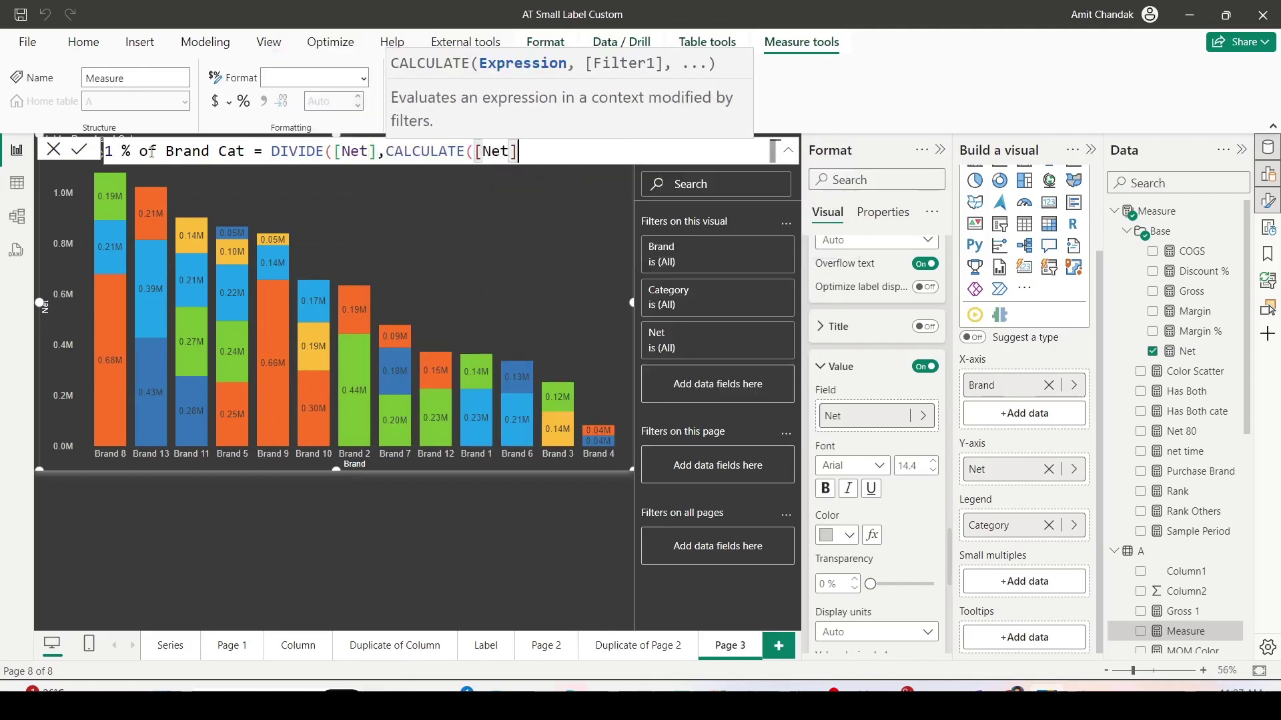
Complete the denominator with REMOVEFILTERS('Item'[Category]), commit the measure, and format it as a percentage.
{"action": "type", "text": ", remo"}
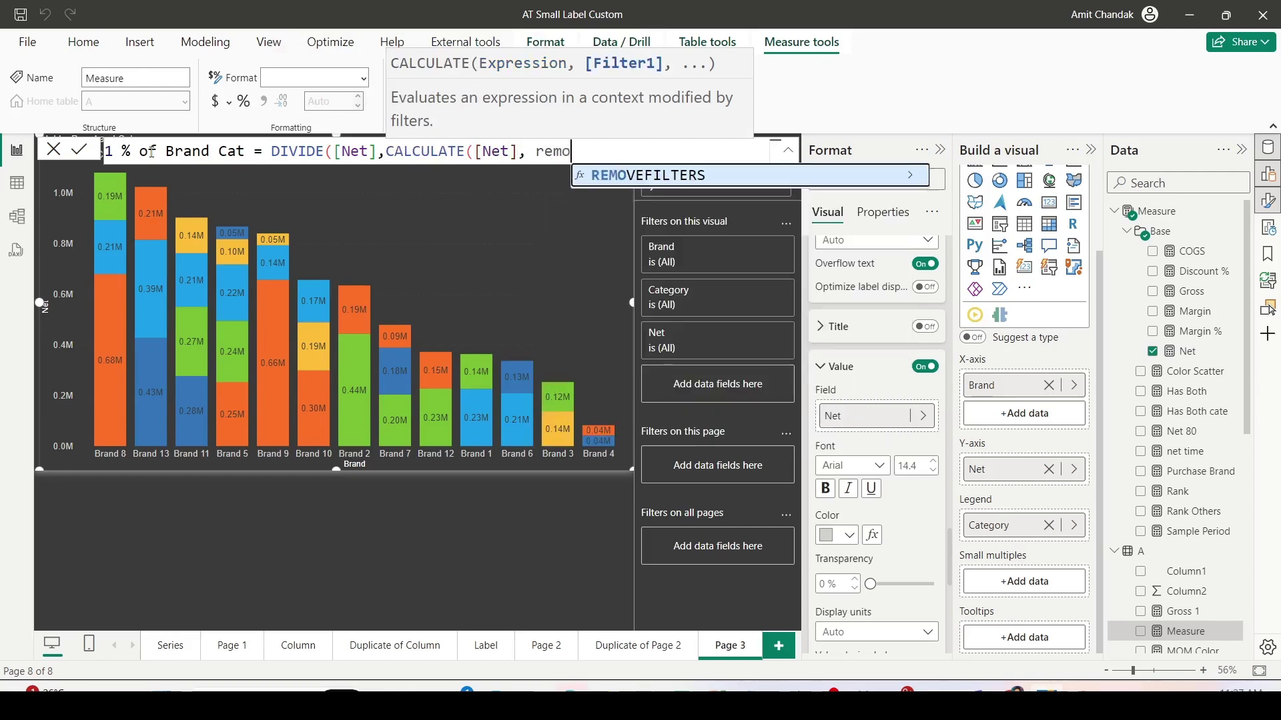
{"action": "key", "text": "BackSpace"}
{"action": "key", "text": "BackSpace"}
{"action": "key", "text": "BackSpace"}
{"action": "type", "text": "rem"}
{"action": "key", "text": "Tab"}
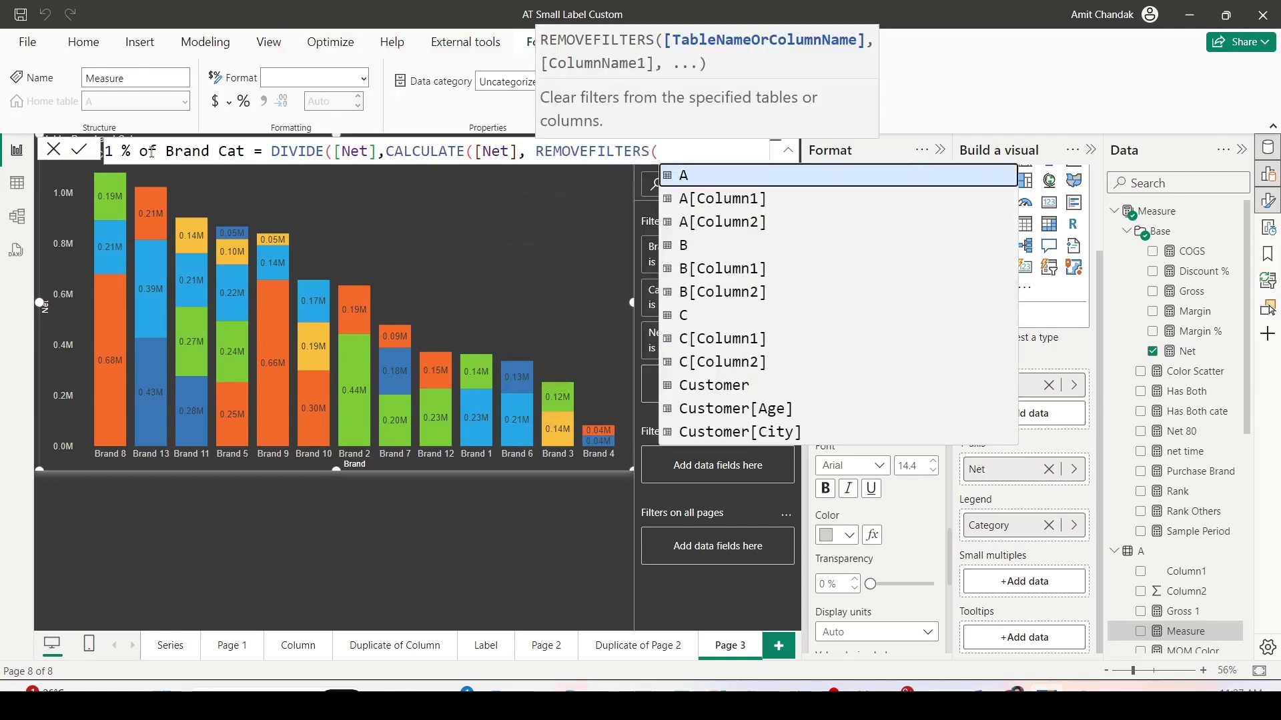
{"action": "type", "text": "'ite"}
{"action": "key", "text": "Down"}
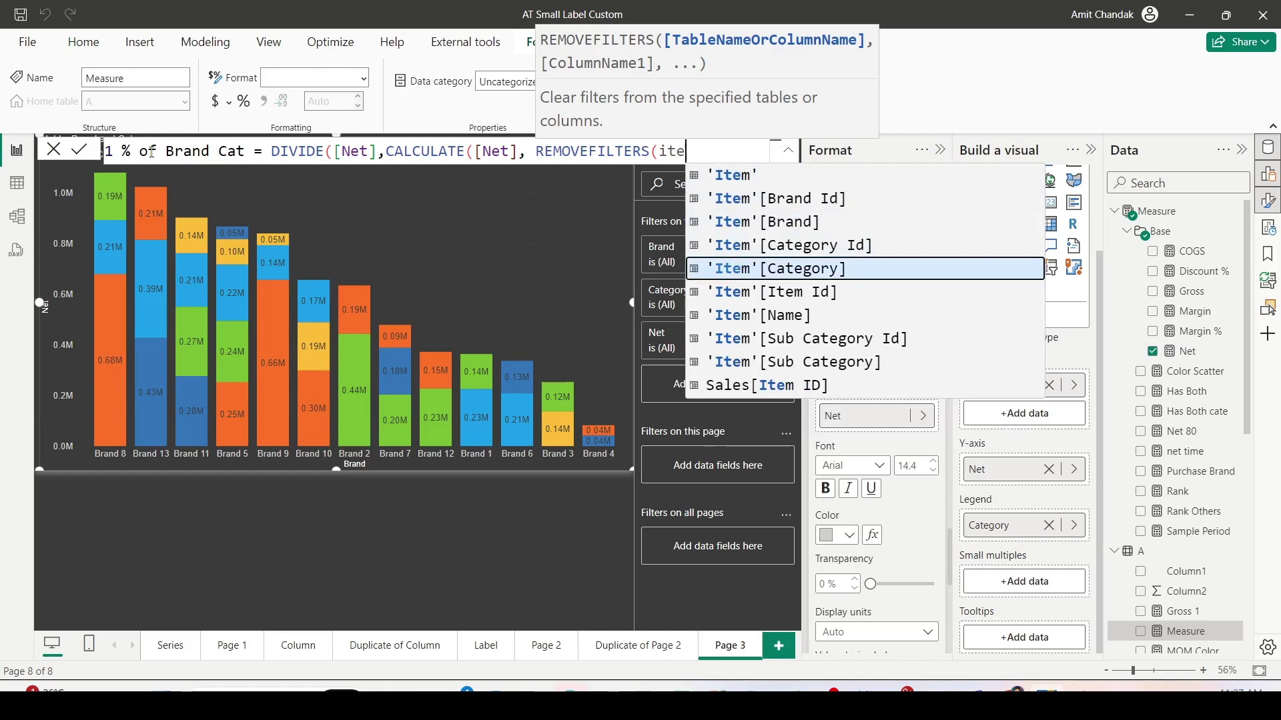
{"action": "key", "text": "Tab"}
{"action": "type", "text": ")"}
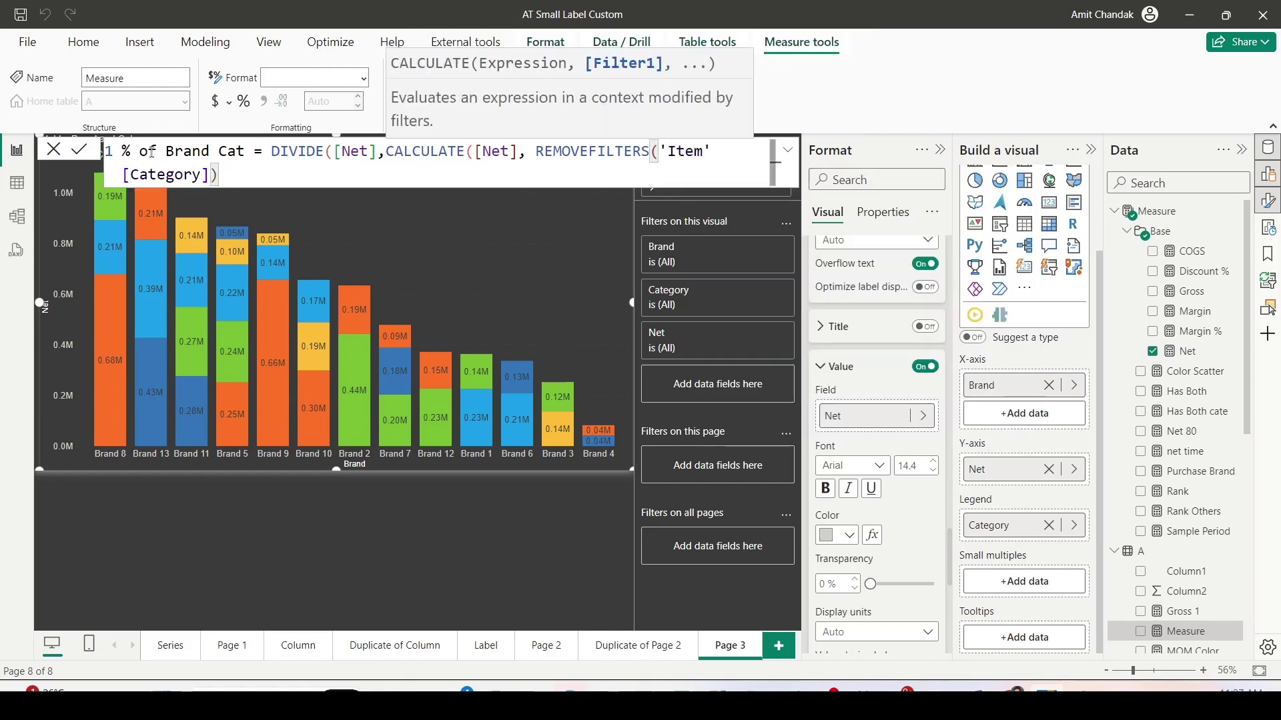
{"action": "type", "text": "))"}
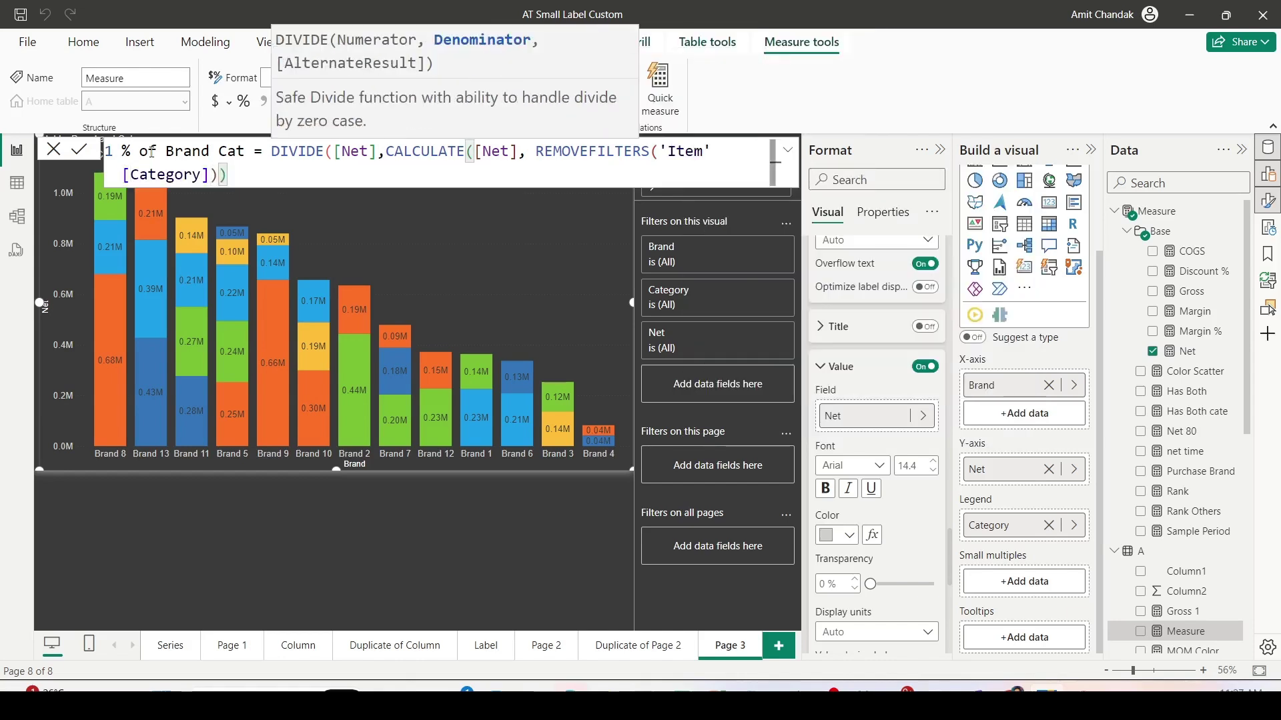
{"action": "key", "text": "Return"}
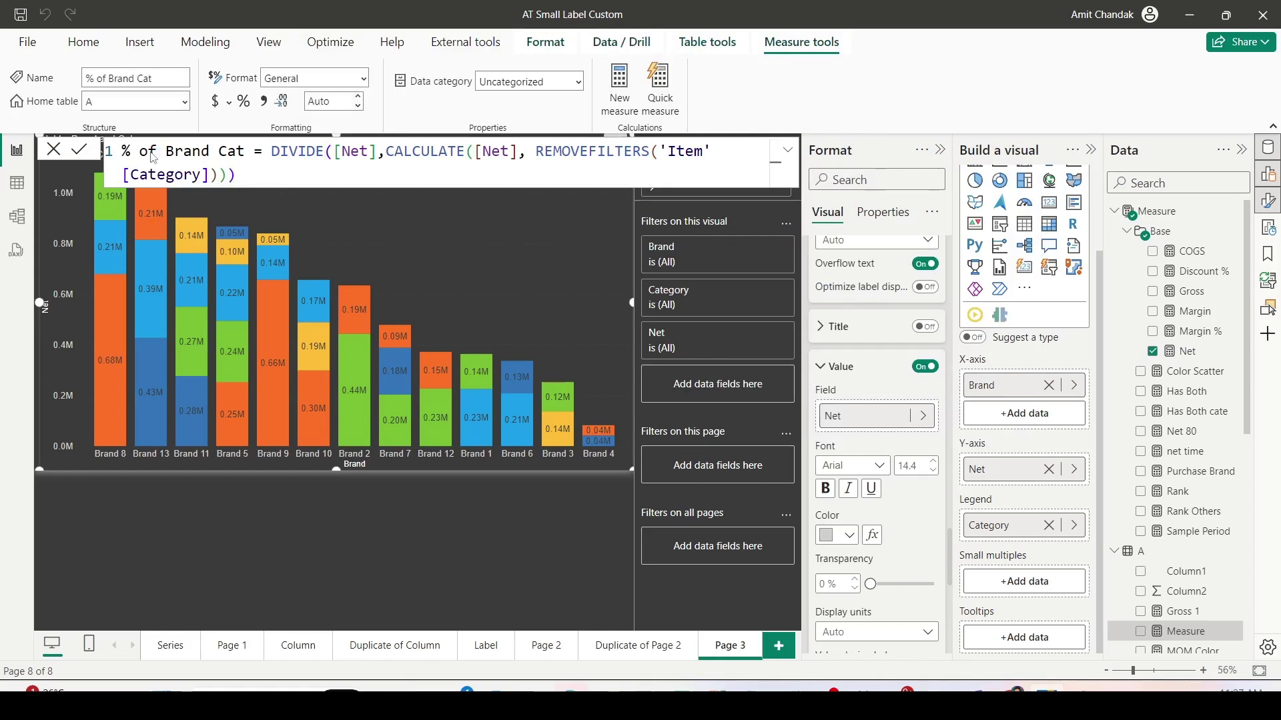
{"action": "scroll", "coordinate": [1204, 555], "scroll_direction": "down", "scroll_amount": 2}
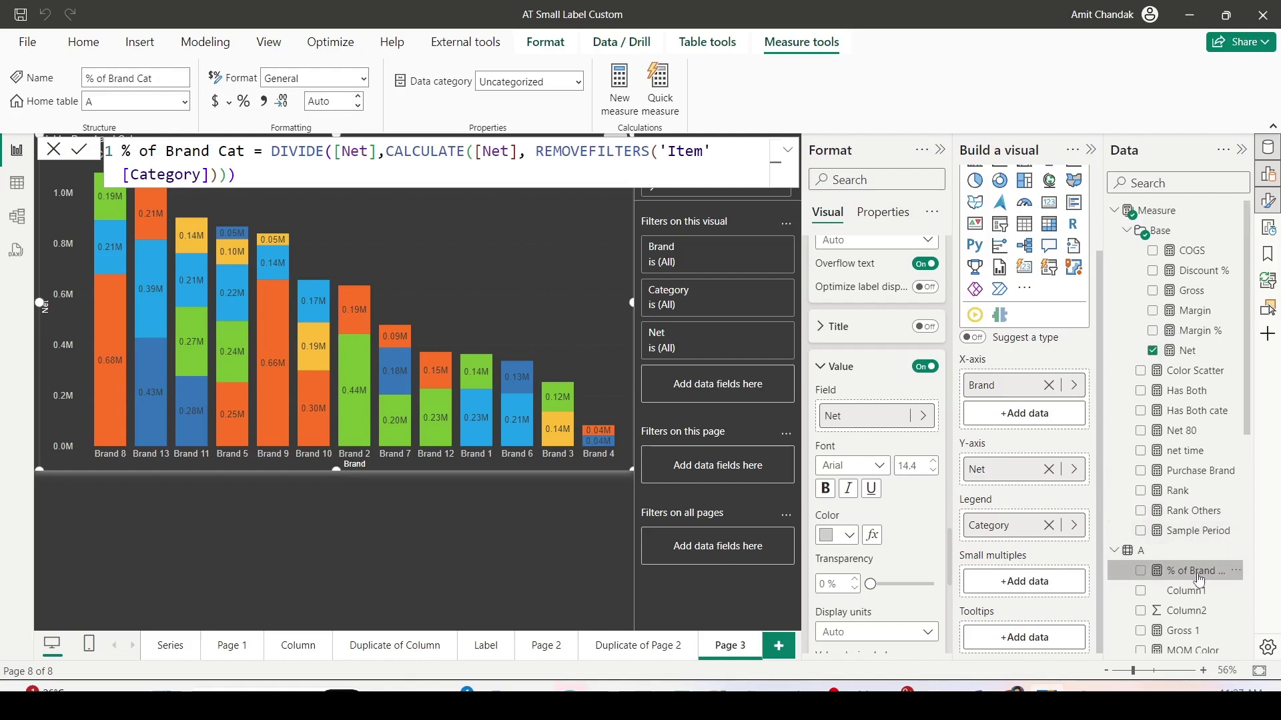
{"action": "left_click", "coordinate": [244, 102]}
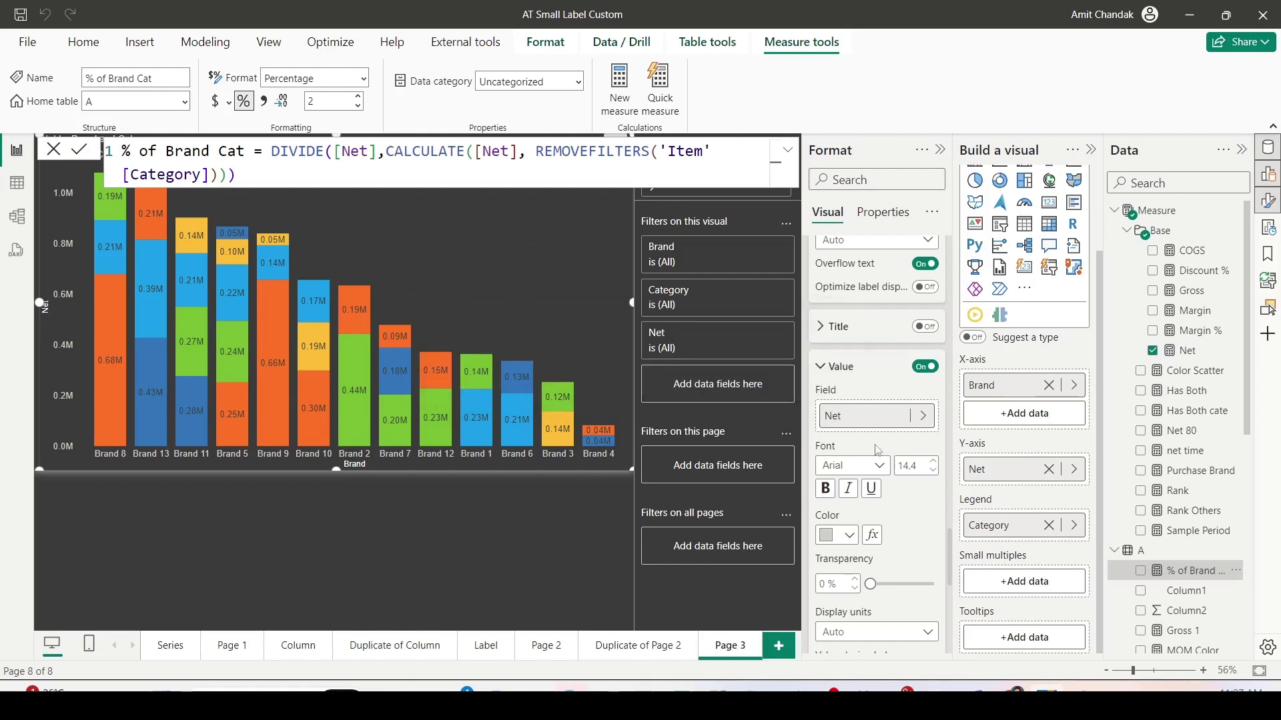
Turn on the data labels' Detail for the stacked column chart and use table A's % of Brand Cat measure as its data.
{"action": "scroll", "coordinate": [929, 451], "scroll_direction": "down", "scroll_amount": 8}
{"action": "scroll", "coordinate": [929, 451], "scroll_direction": "down", "scroll_amount": 3}
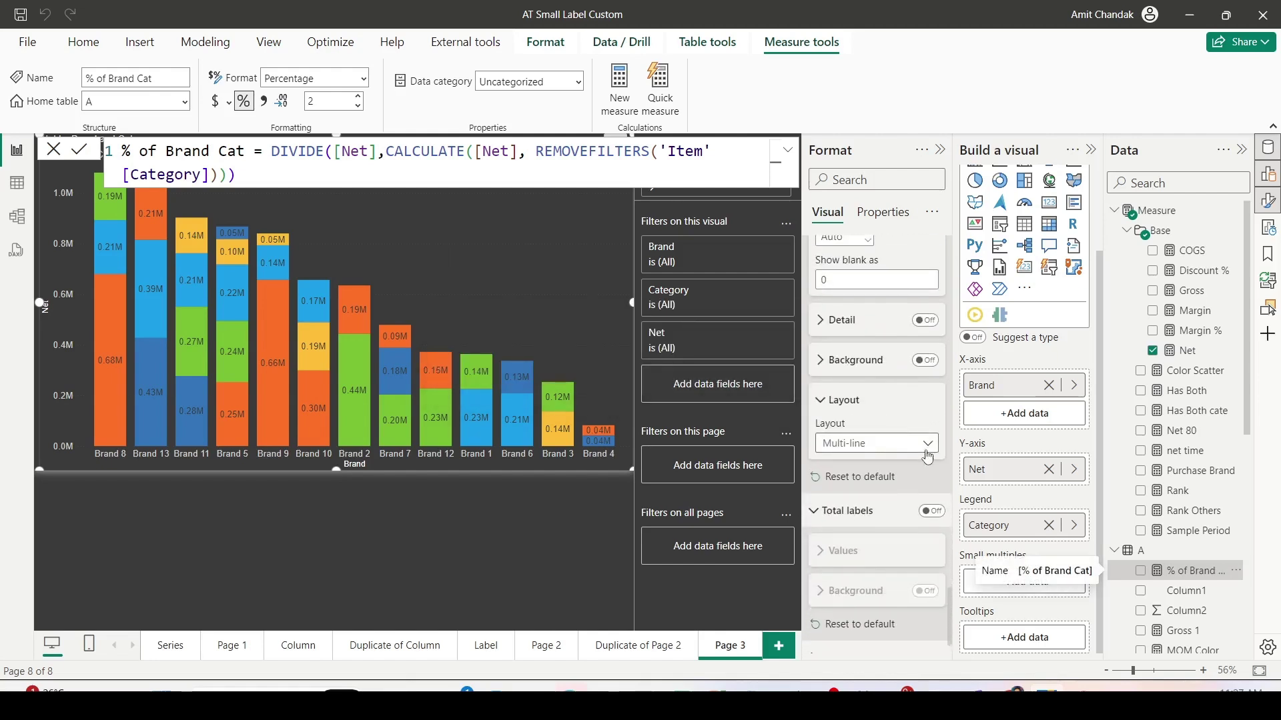
{"action": "scroll", "coordinate": [880, 458], "scroll_direction": "up", "scroll_amount": 3}
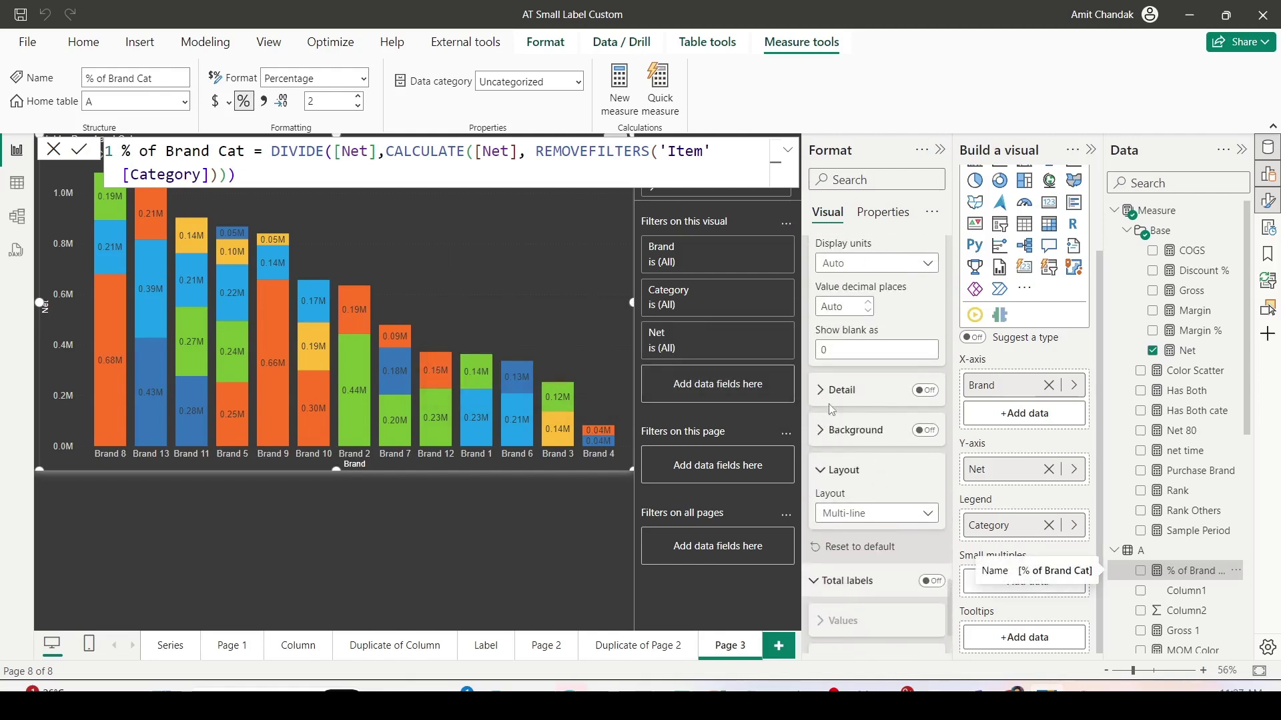
{"action": "left_click", "coordinate": [925, 390]}
{"action": "left_click", "coordinate": [820, 393]}
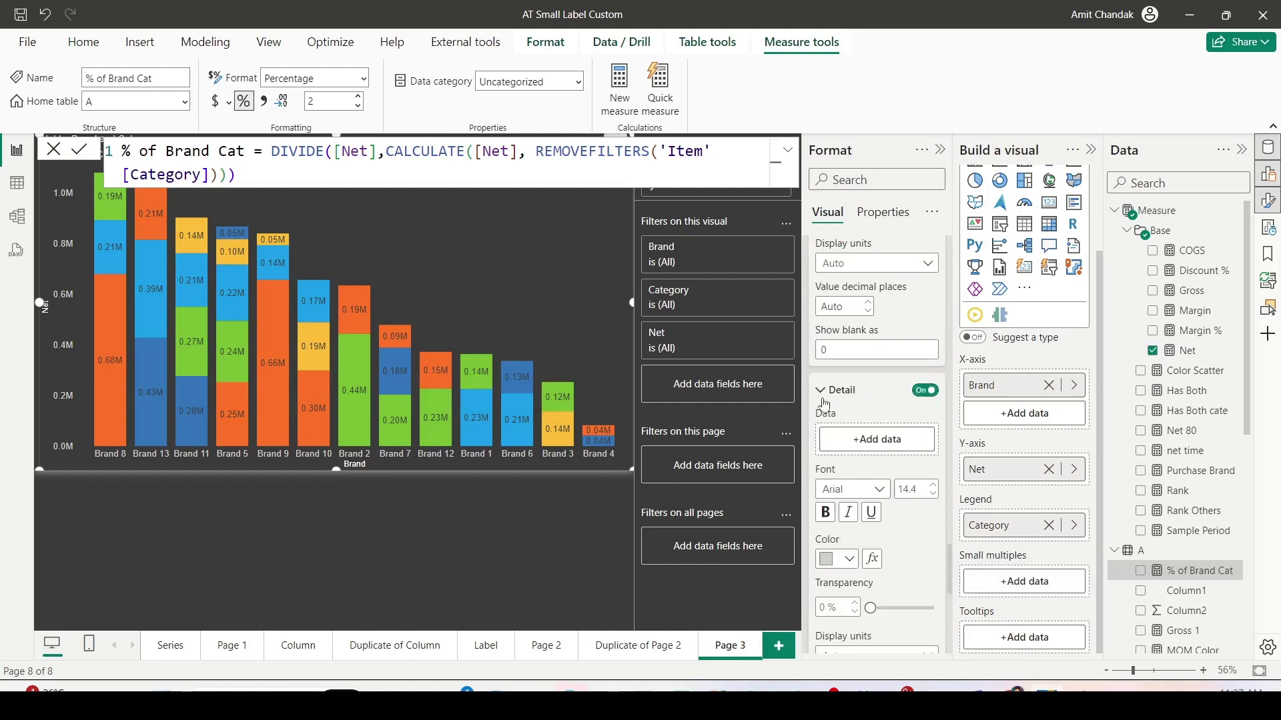
{"action": "left_click", "coordinate": [867, 439]}
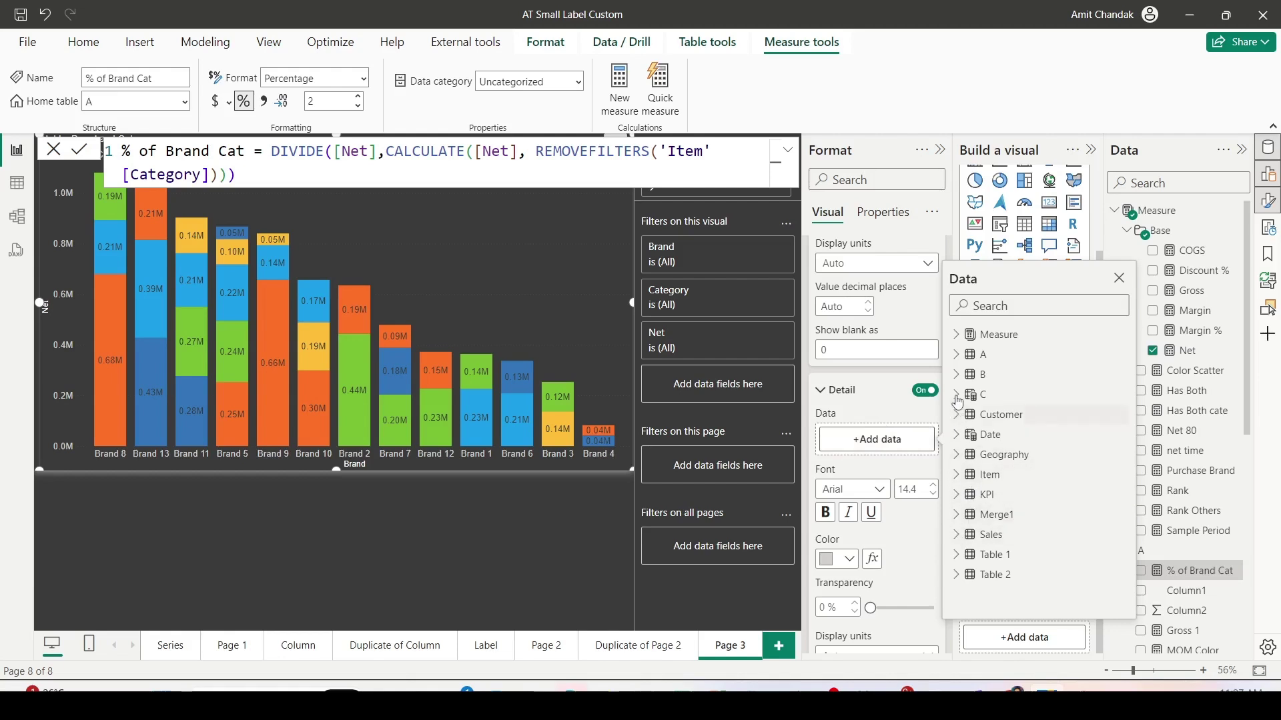
{"action": "left_click", "coordinate": [957, 354]}
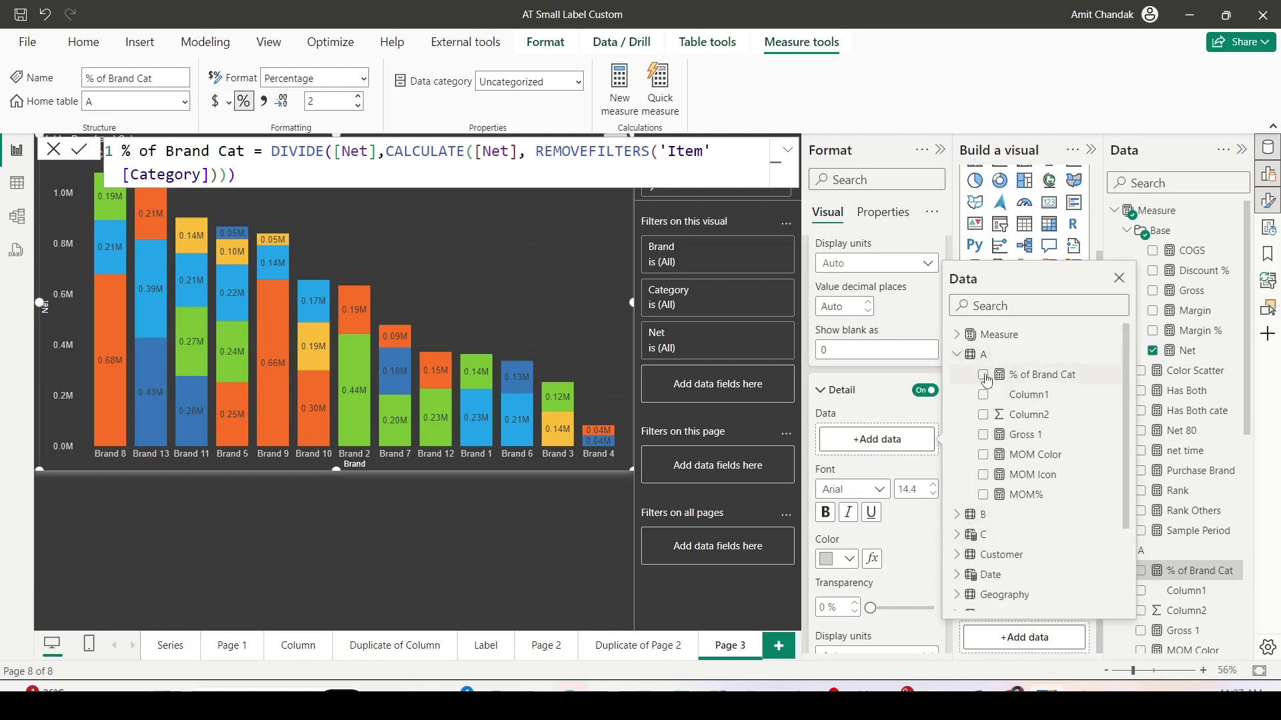
{"action": "left_click", "coordinate": [981, 375]}
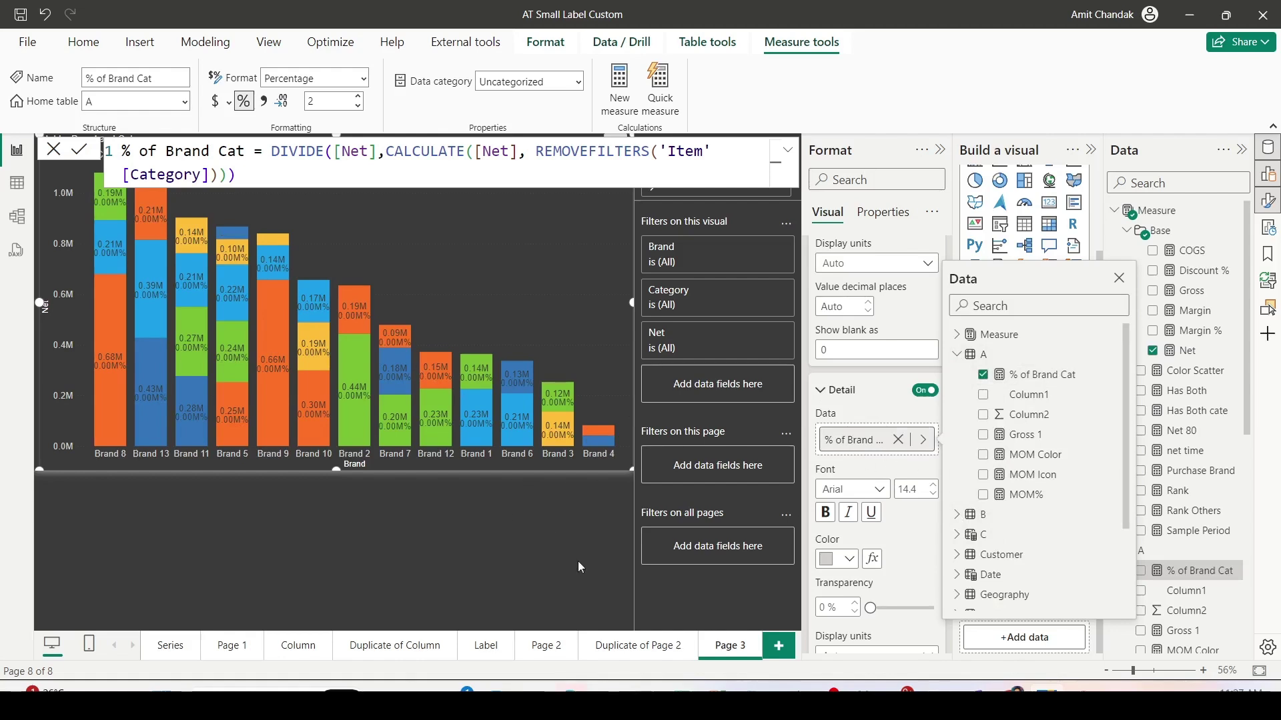
{"action": "left_click", "coordinate": [550, 564]}
Turn on the data labels' background and set its transparency to 60%.
{"action": "scroll", "coordinate": [867, 533], "scroll_direction": "down", "scroll_amount": 4}
{"action": "left_click", "coordinate": [865, 526]}
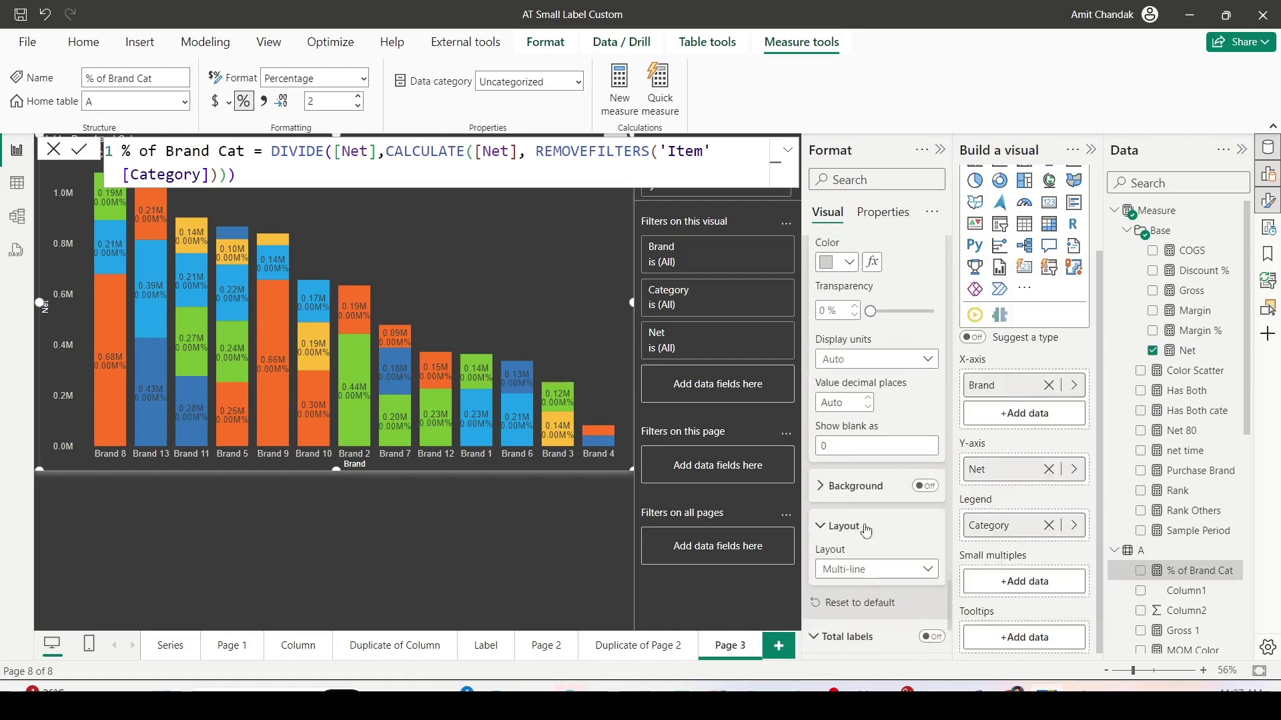
{"action": "scroll", "coordinate": [865, 529], "scroll_direction": "down", "scroll_amount": 1}
{"action": "left_click", "coordinate": [925, 469]}
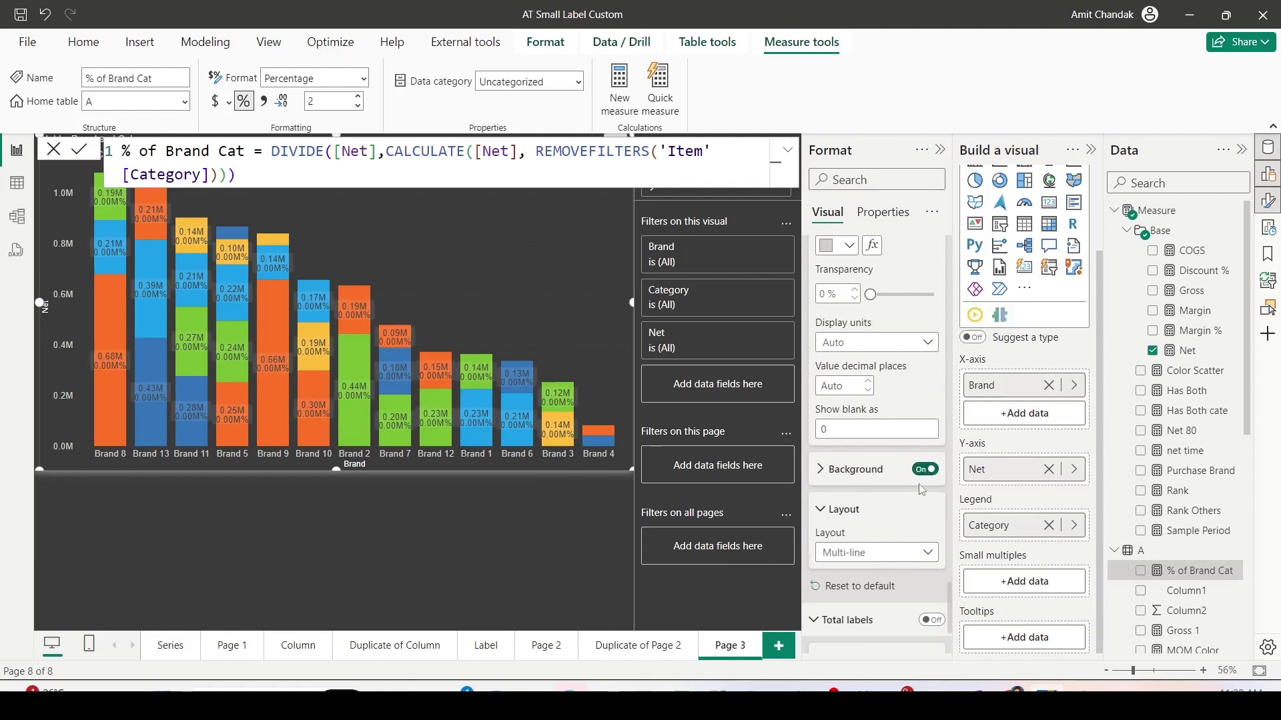
{"action": "left_click", "coordinate": [825, 470]}
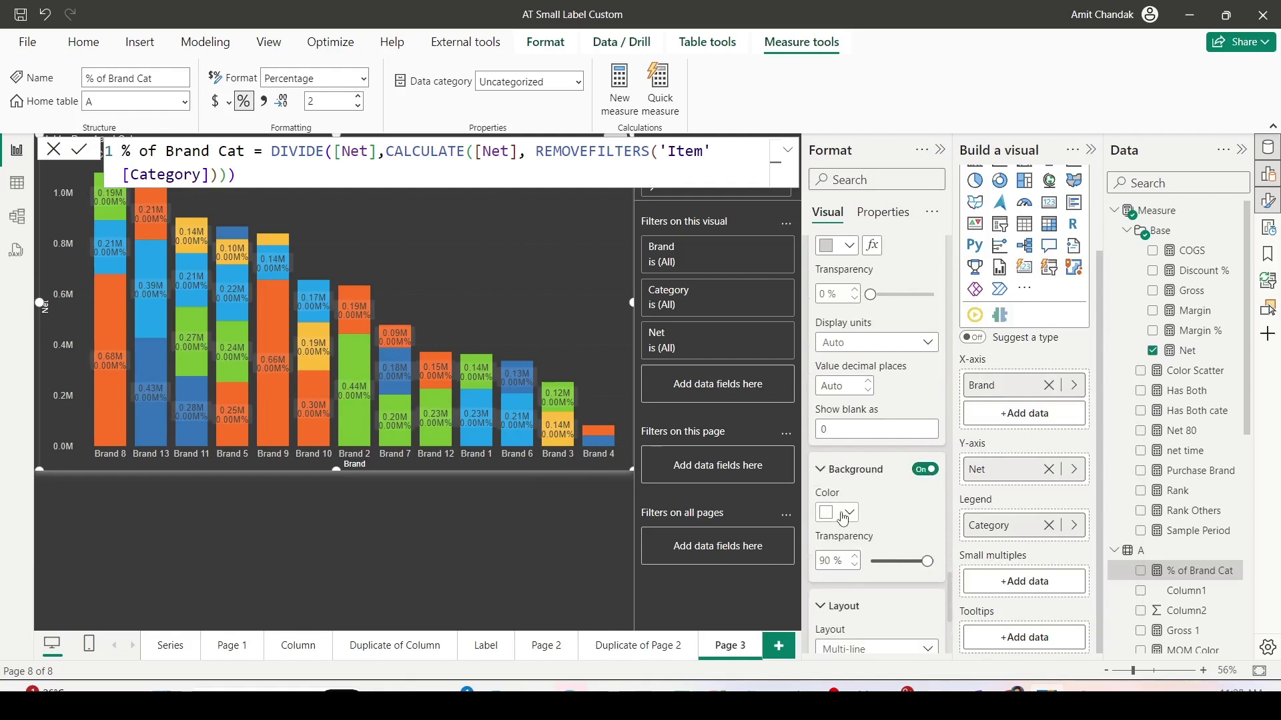
{"action": "left_click_drag", "start_coordinate": [926, 561], "coordinate": [908, 562]}
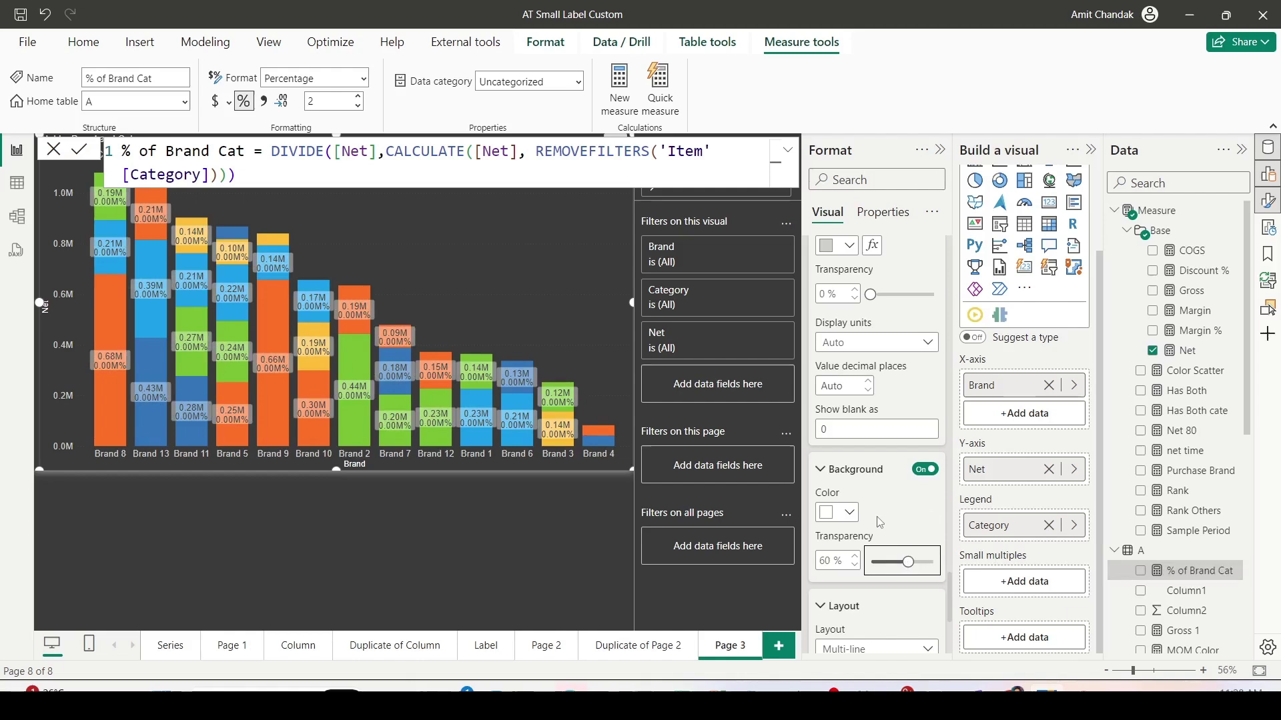
Set the display units of the data labels' Detail to None.
{"action": "scroll", "coordinate": [874, 502], "scroll_direction": "up", "scroll_amount": 3}
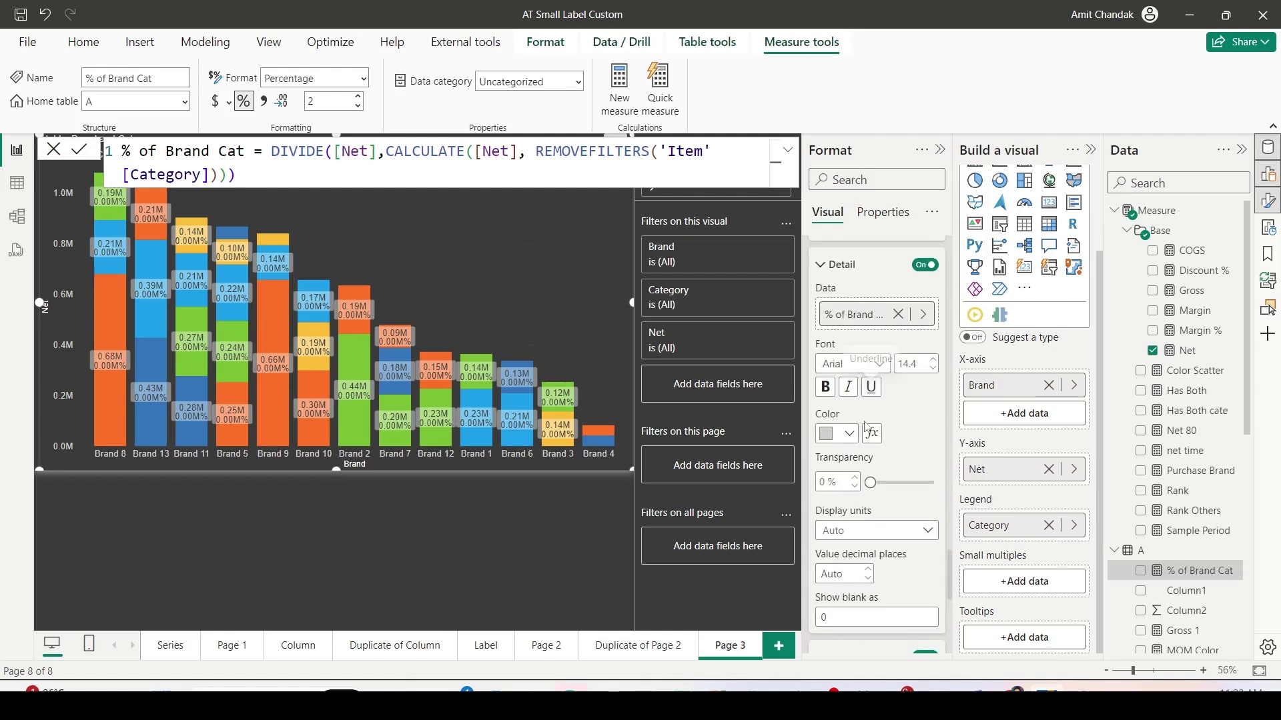
{"action": "left_click", "coordinate": [890, 537]}
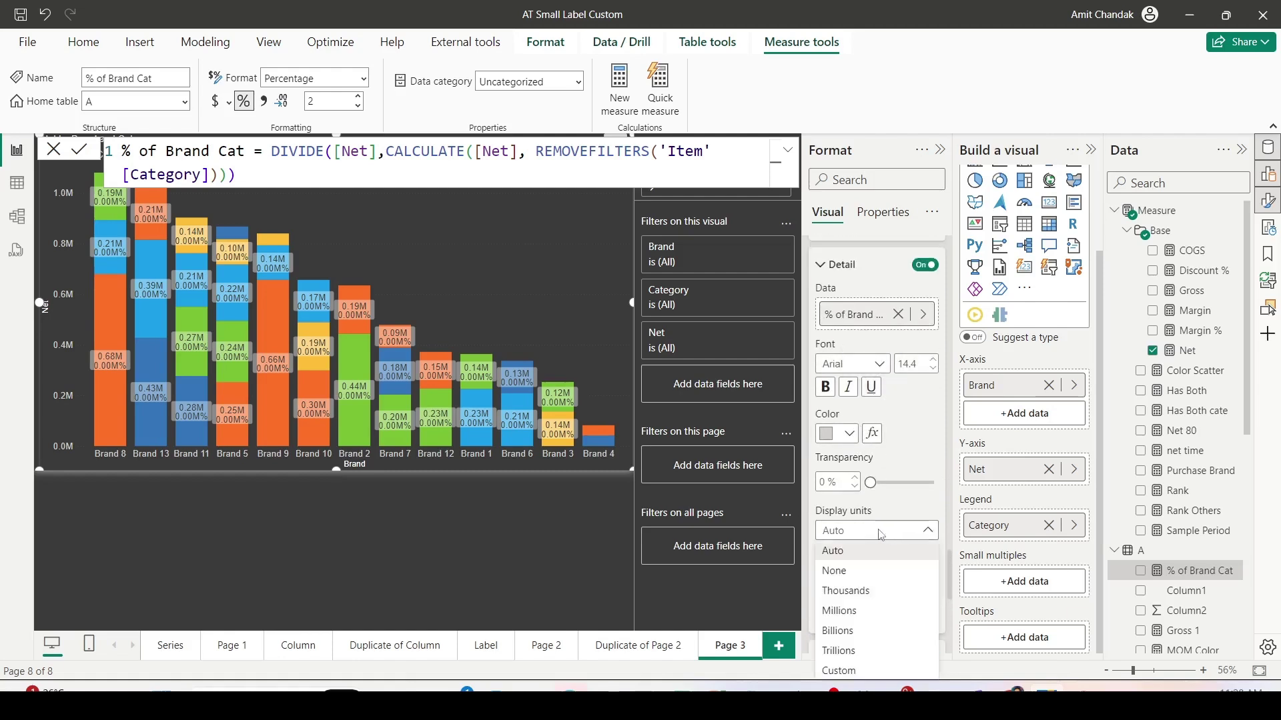
{"action": "left_click", "coordinate": [842, 572]}
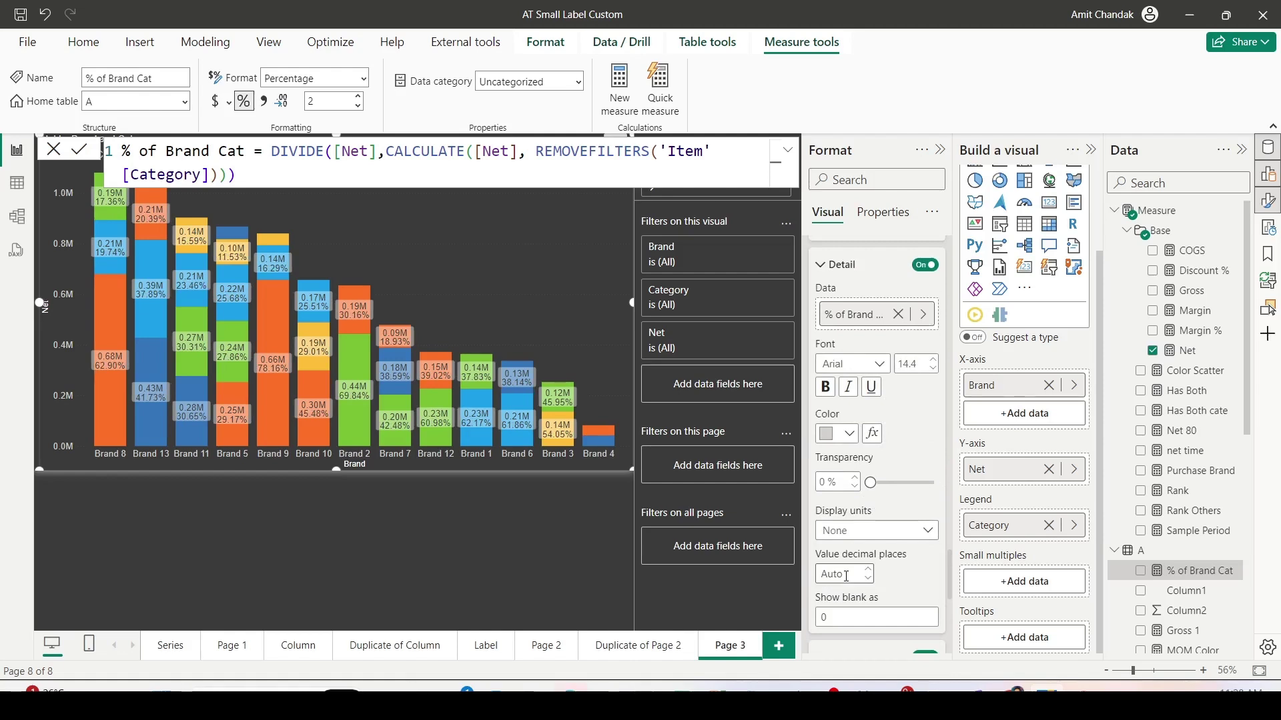
{"action": "scroll", "coordinate": [845, 575], "scroll_direction": "down", "scroll_amount": 4}
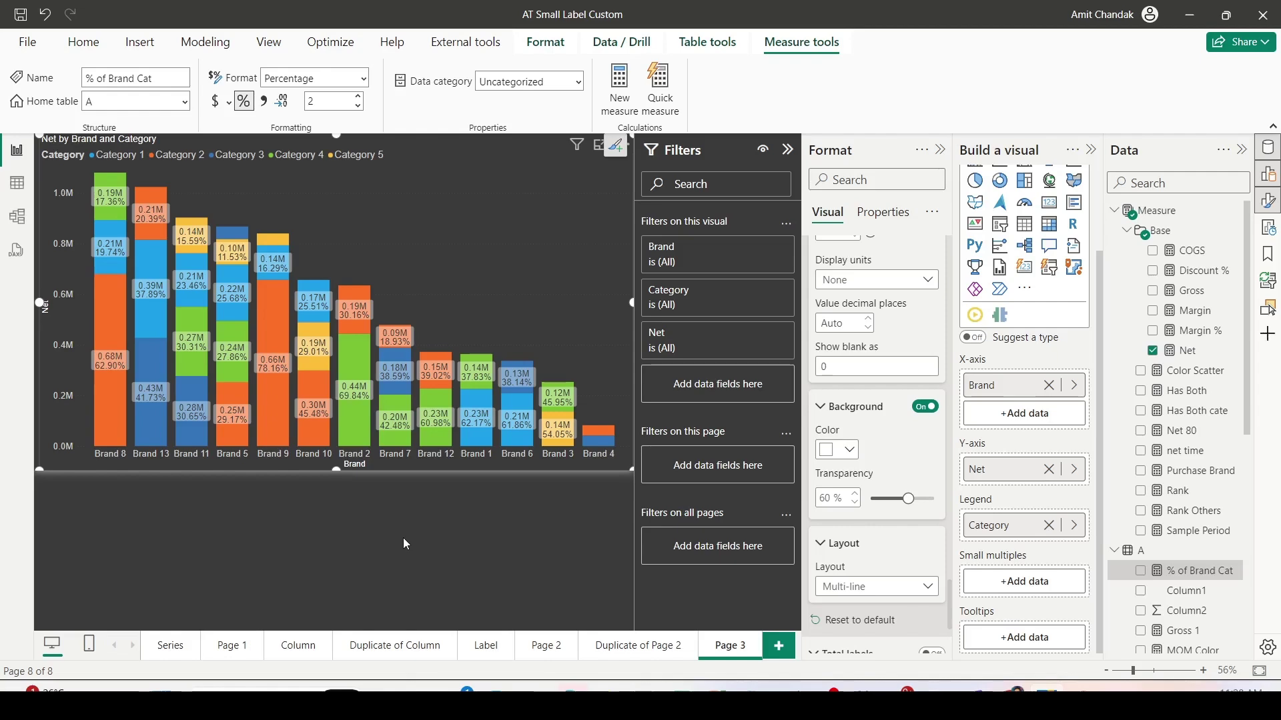
Duplicate Page 3 and change the chart on the copy to a stacked bar chart.
{"action": "right_click", "coordinate": [721, 648]}
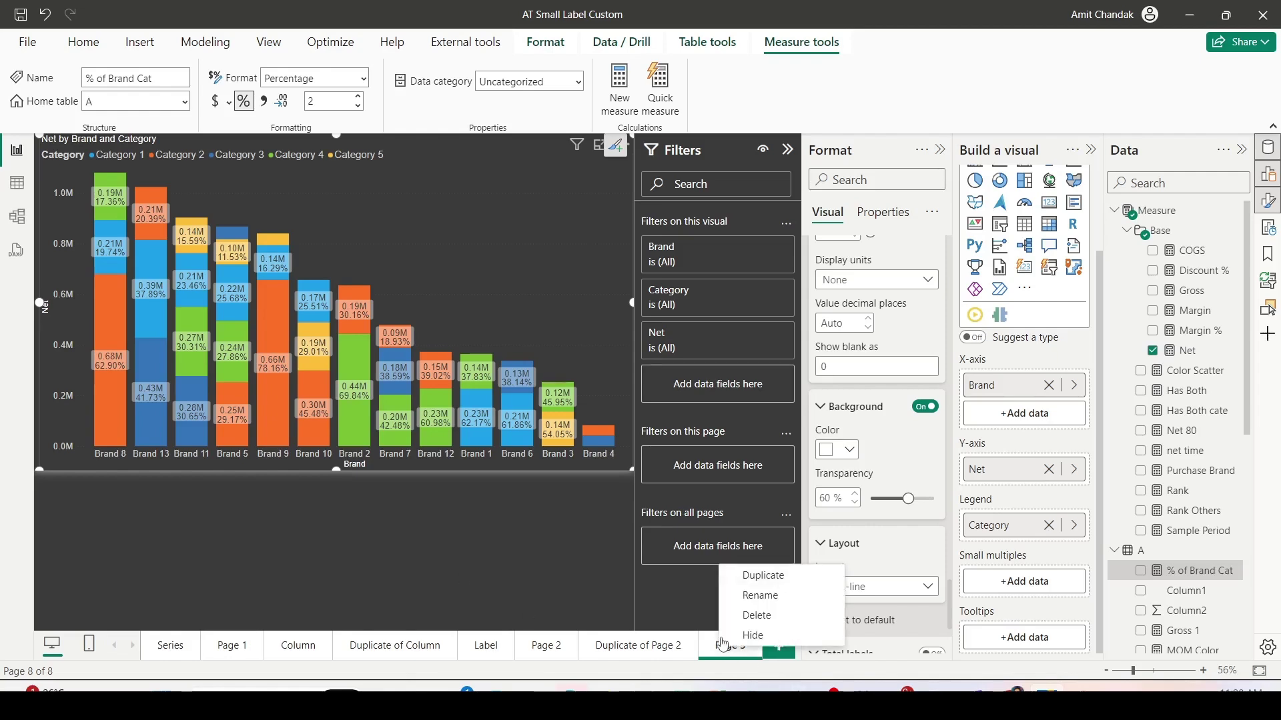
{"action": "left_click", "coordinate": [755, 577]}
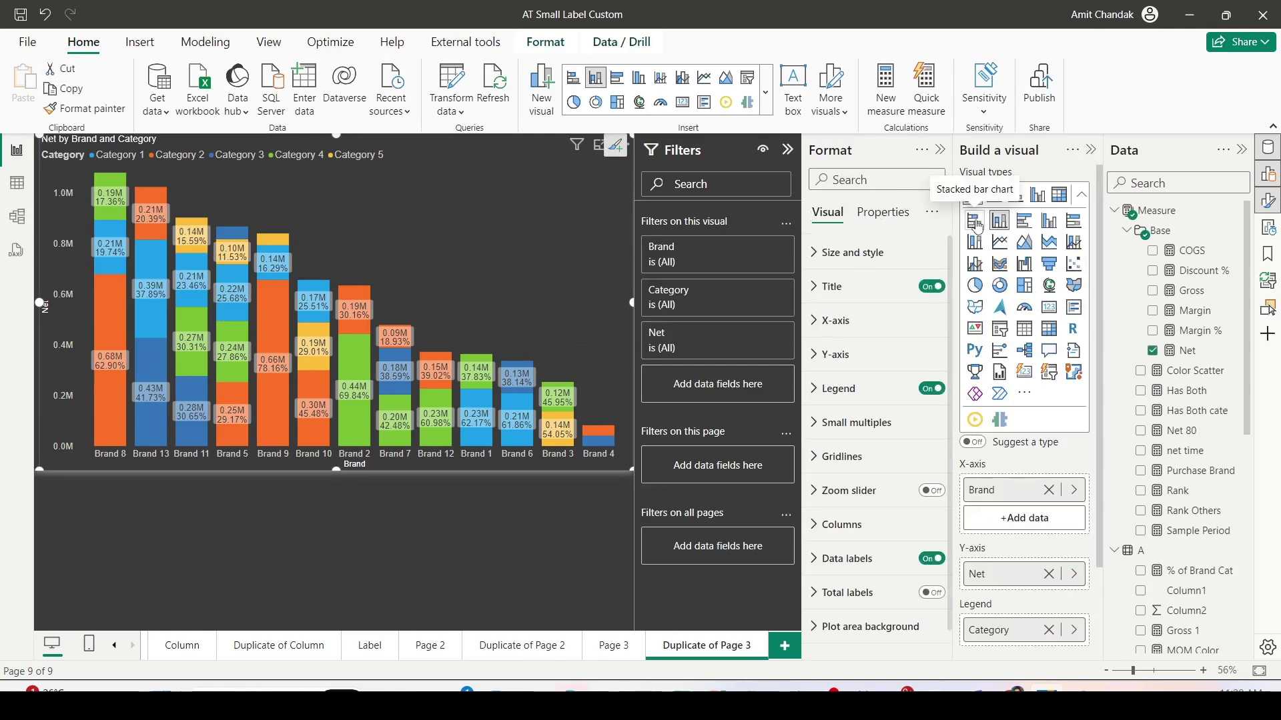
{"action": "left_click", "coordinate": [974, 222]}
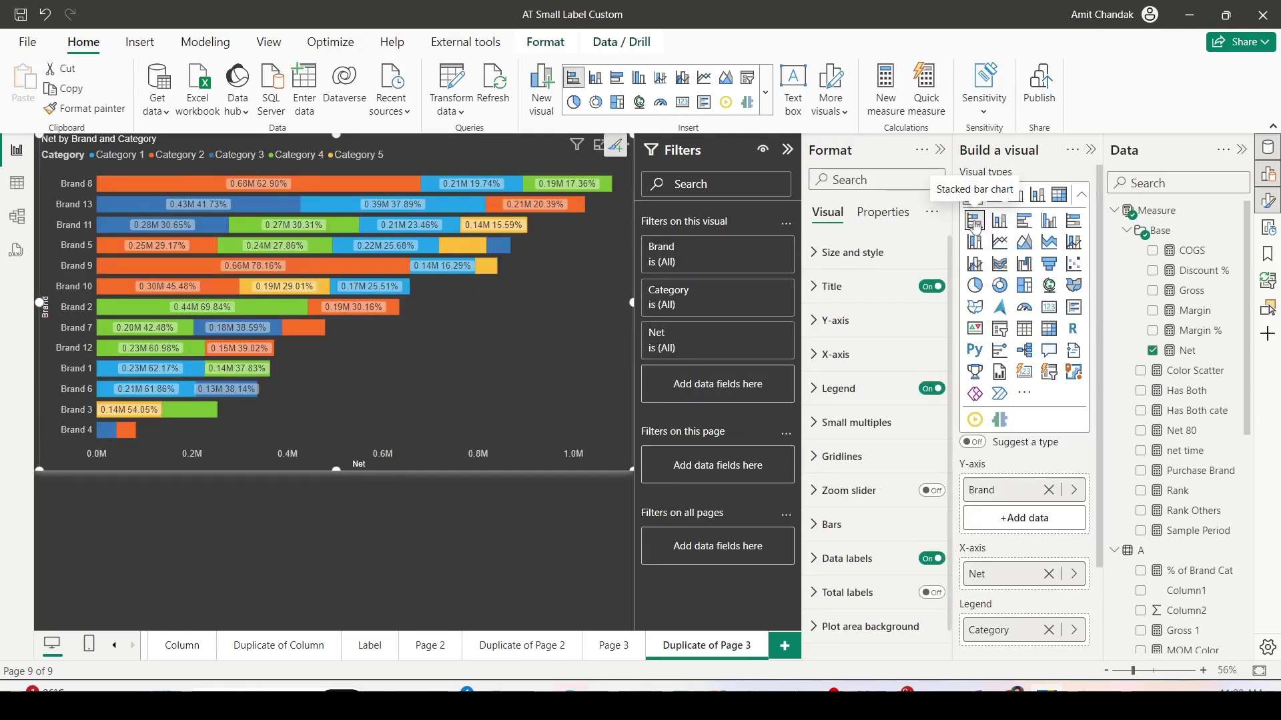
Check the layout options available for the stacked bar chart's data labels without changing the selection.
{"action": "scroll", "coordinate": [853, 427], "scroll_direction": "down", "scroll_amount": 1}
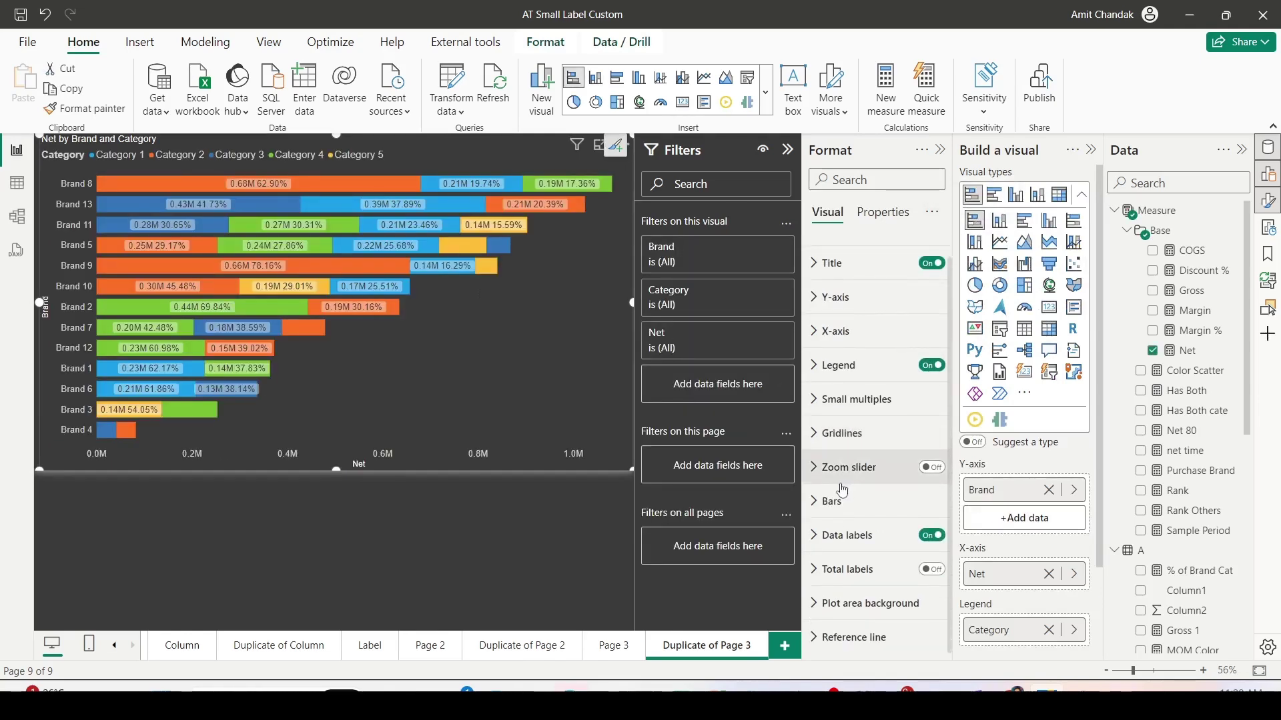
{"action": "left_click", "coordinate": [823, 537]}
{"action": "scroll", "coordinate": [863, 459], "scroll_direction": "down", "scroll_amount": 3}
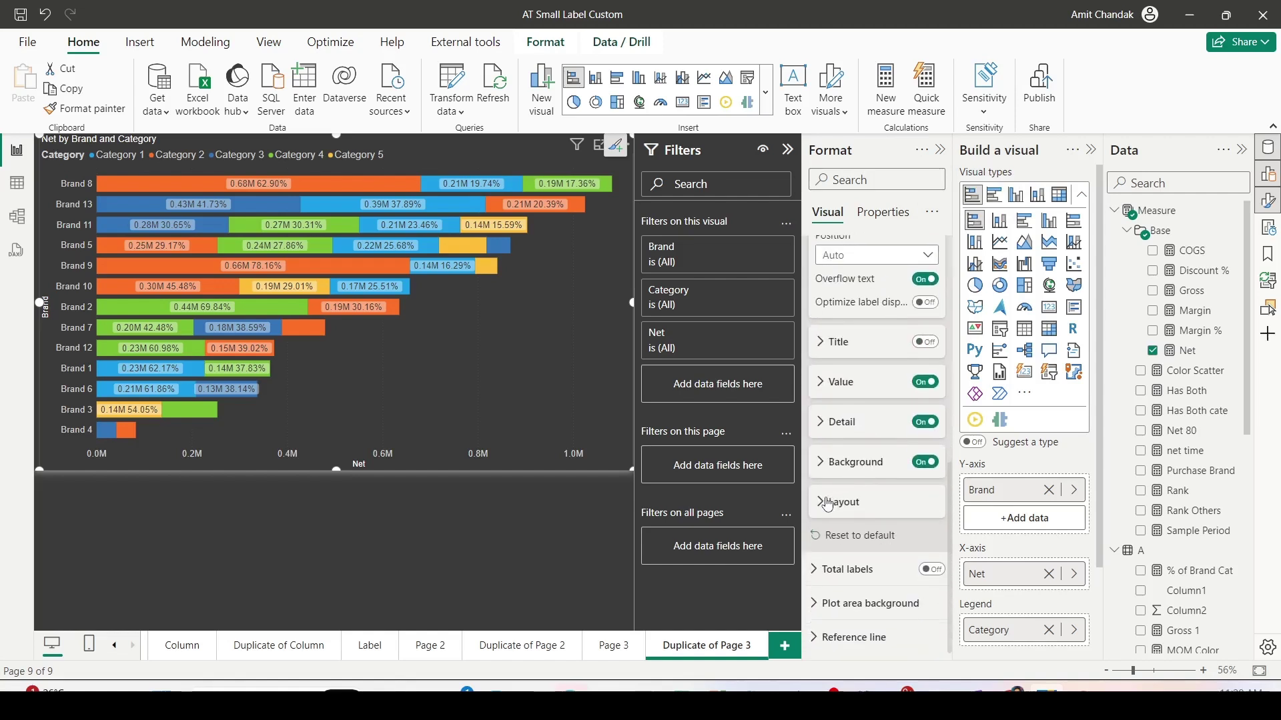
{"action": "left_click", "coordinate": [827, 505]}
{"action": "left_click", "coordinate": [855, 545]}
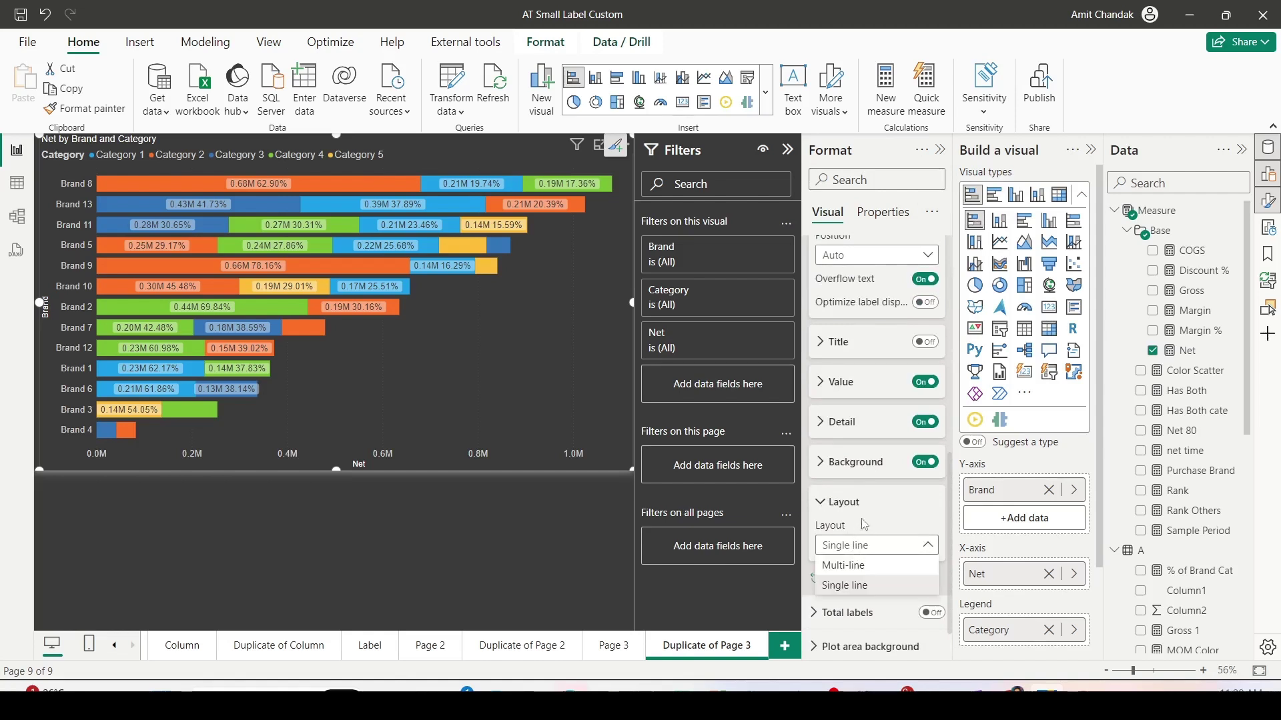
{"action": "key", "text": "Escape"}
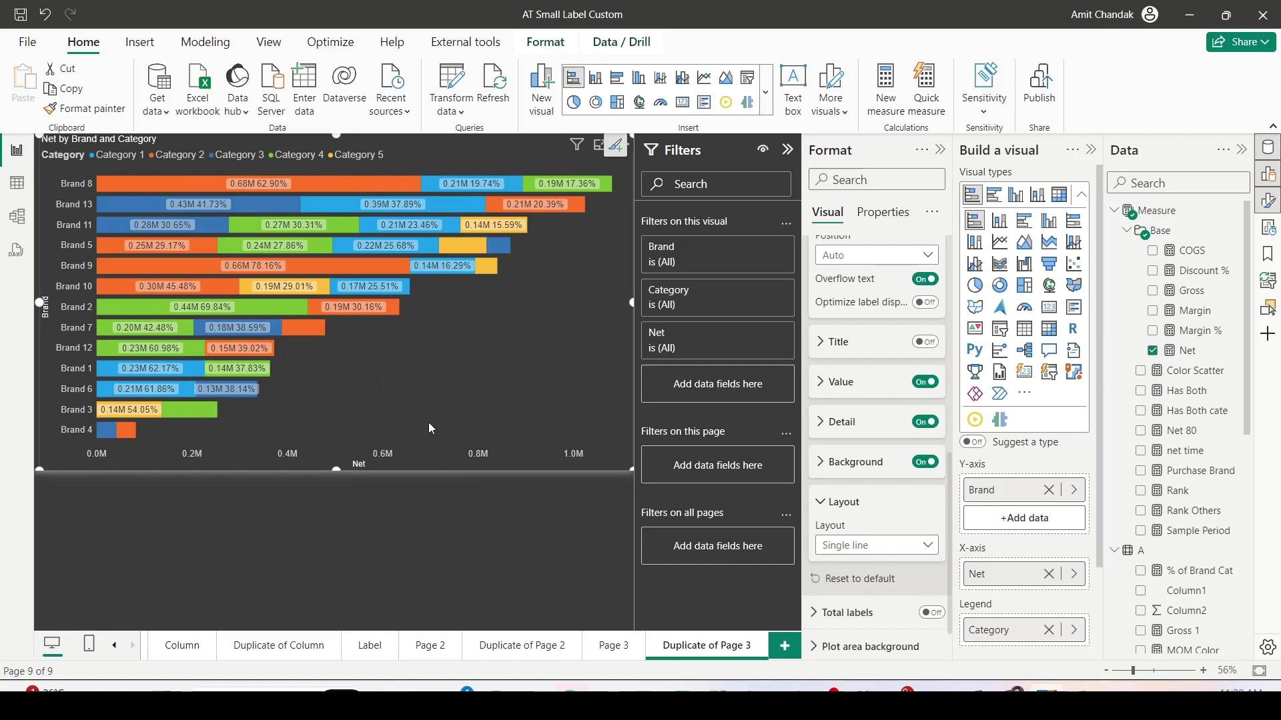